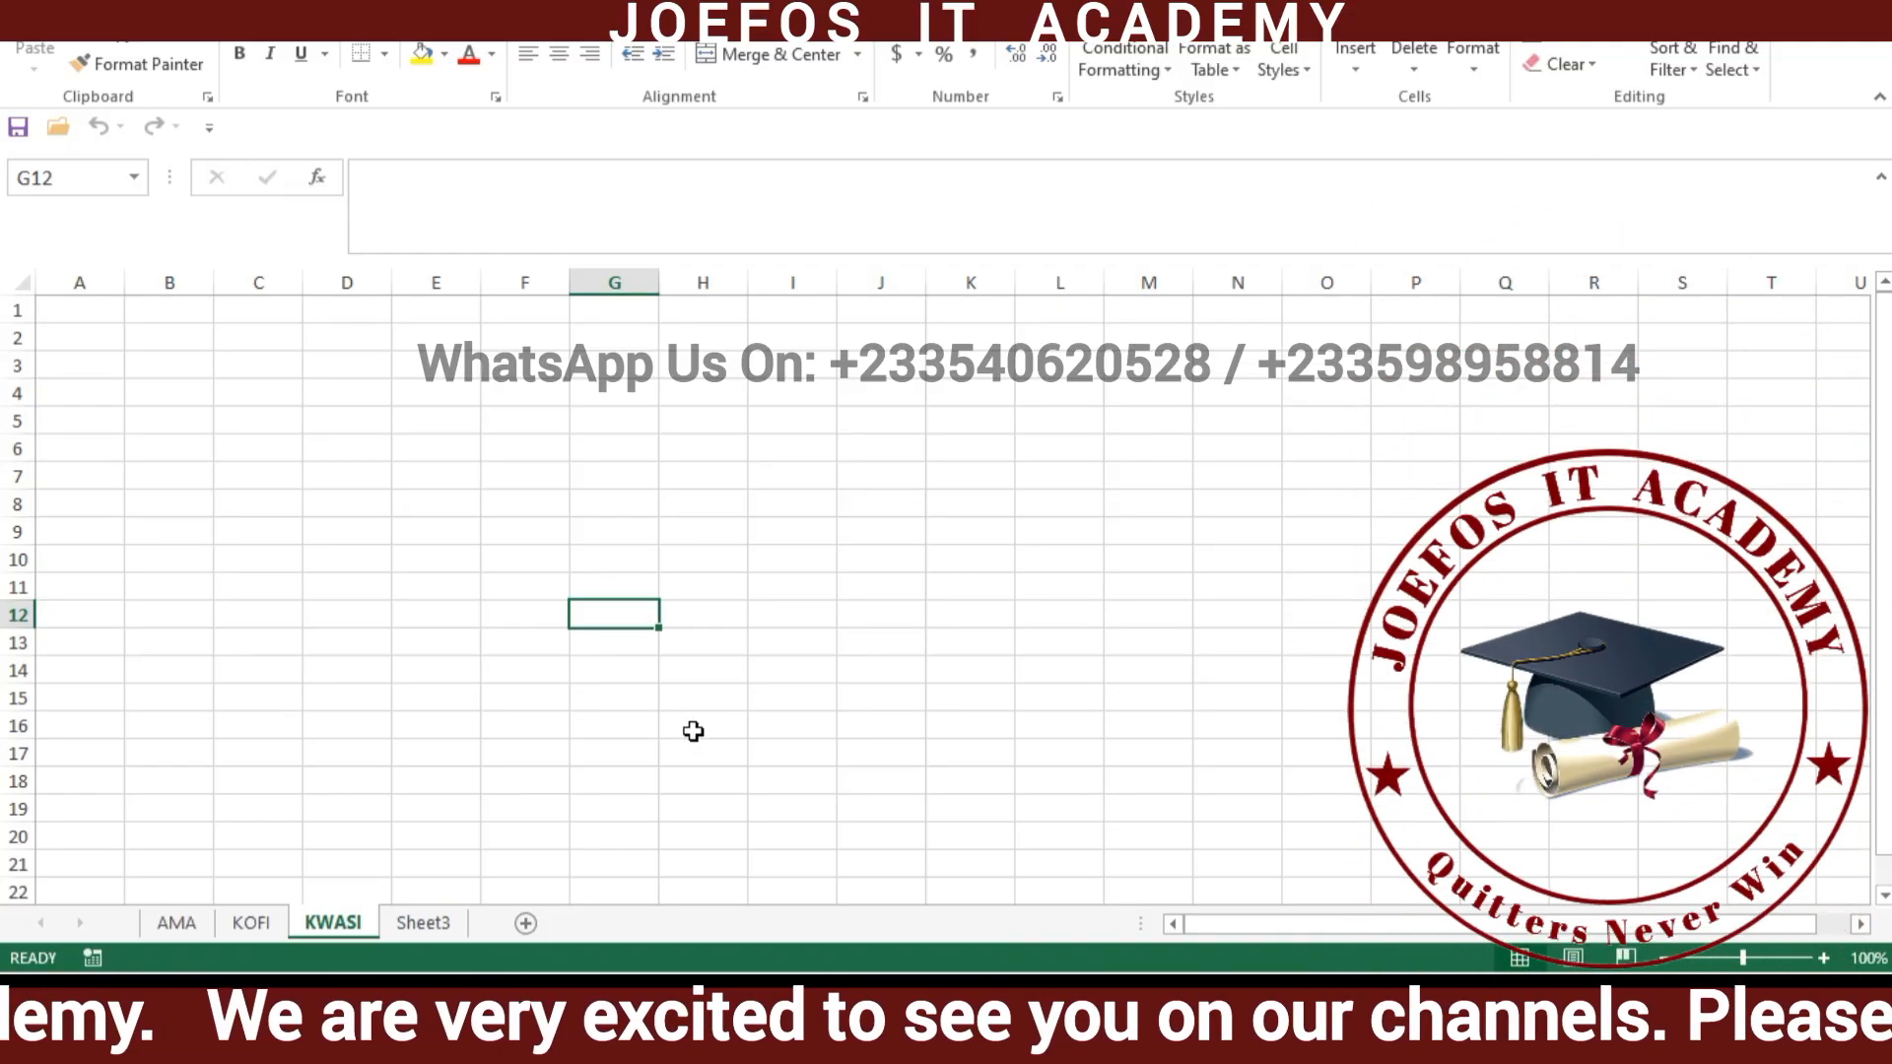
Look through the Sheet3, AMA, KOFI and KWASI worksheets one after another.
left_click(434, 923)
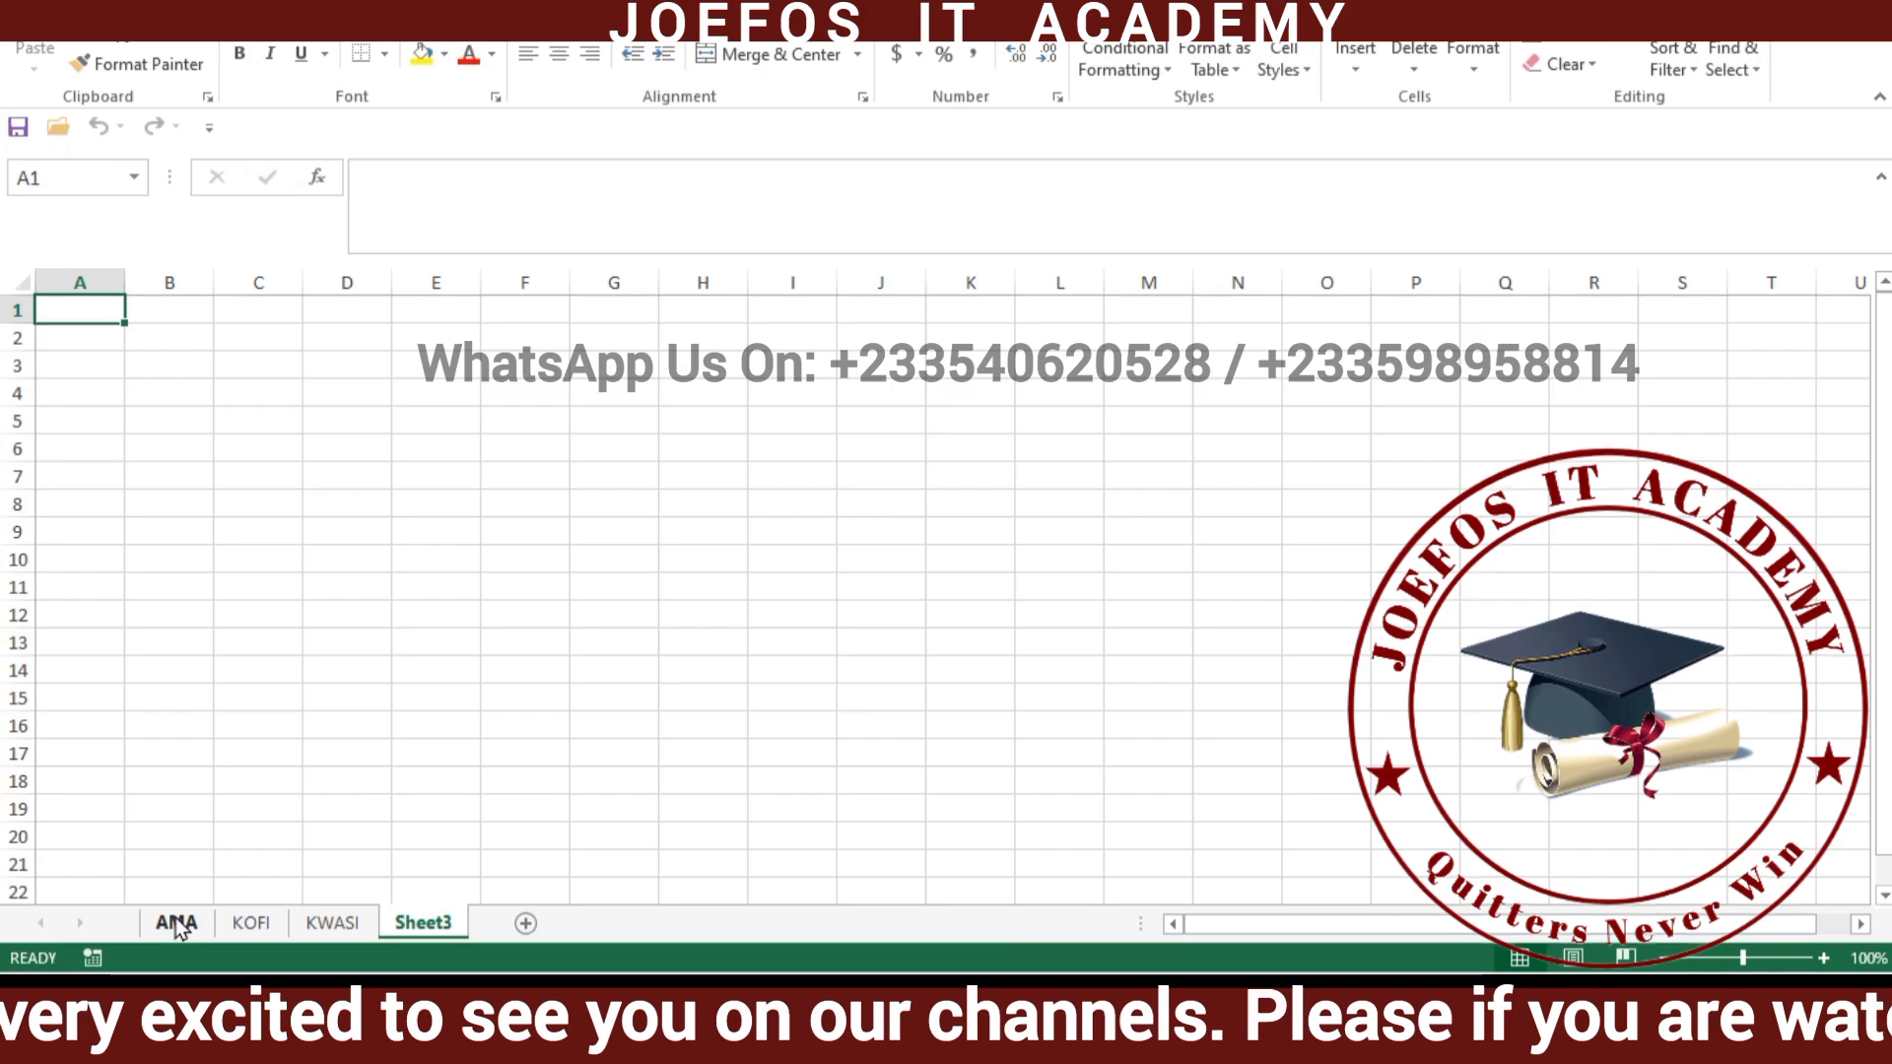
left_click(175, 921)
left_click(246, 924)
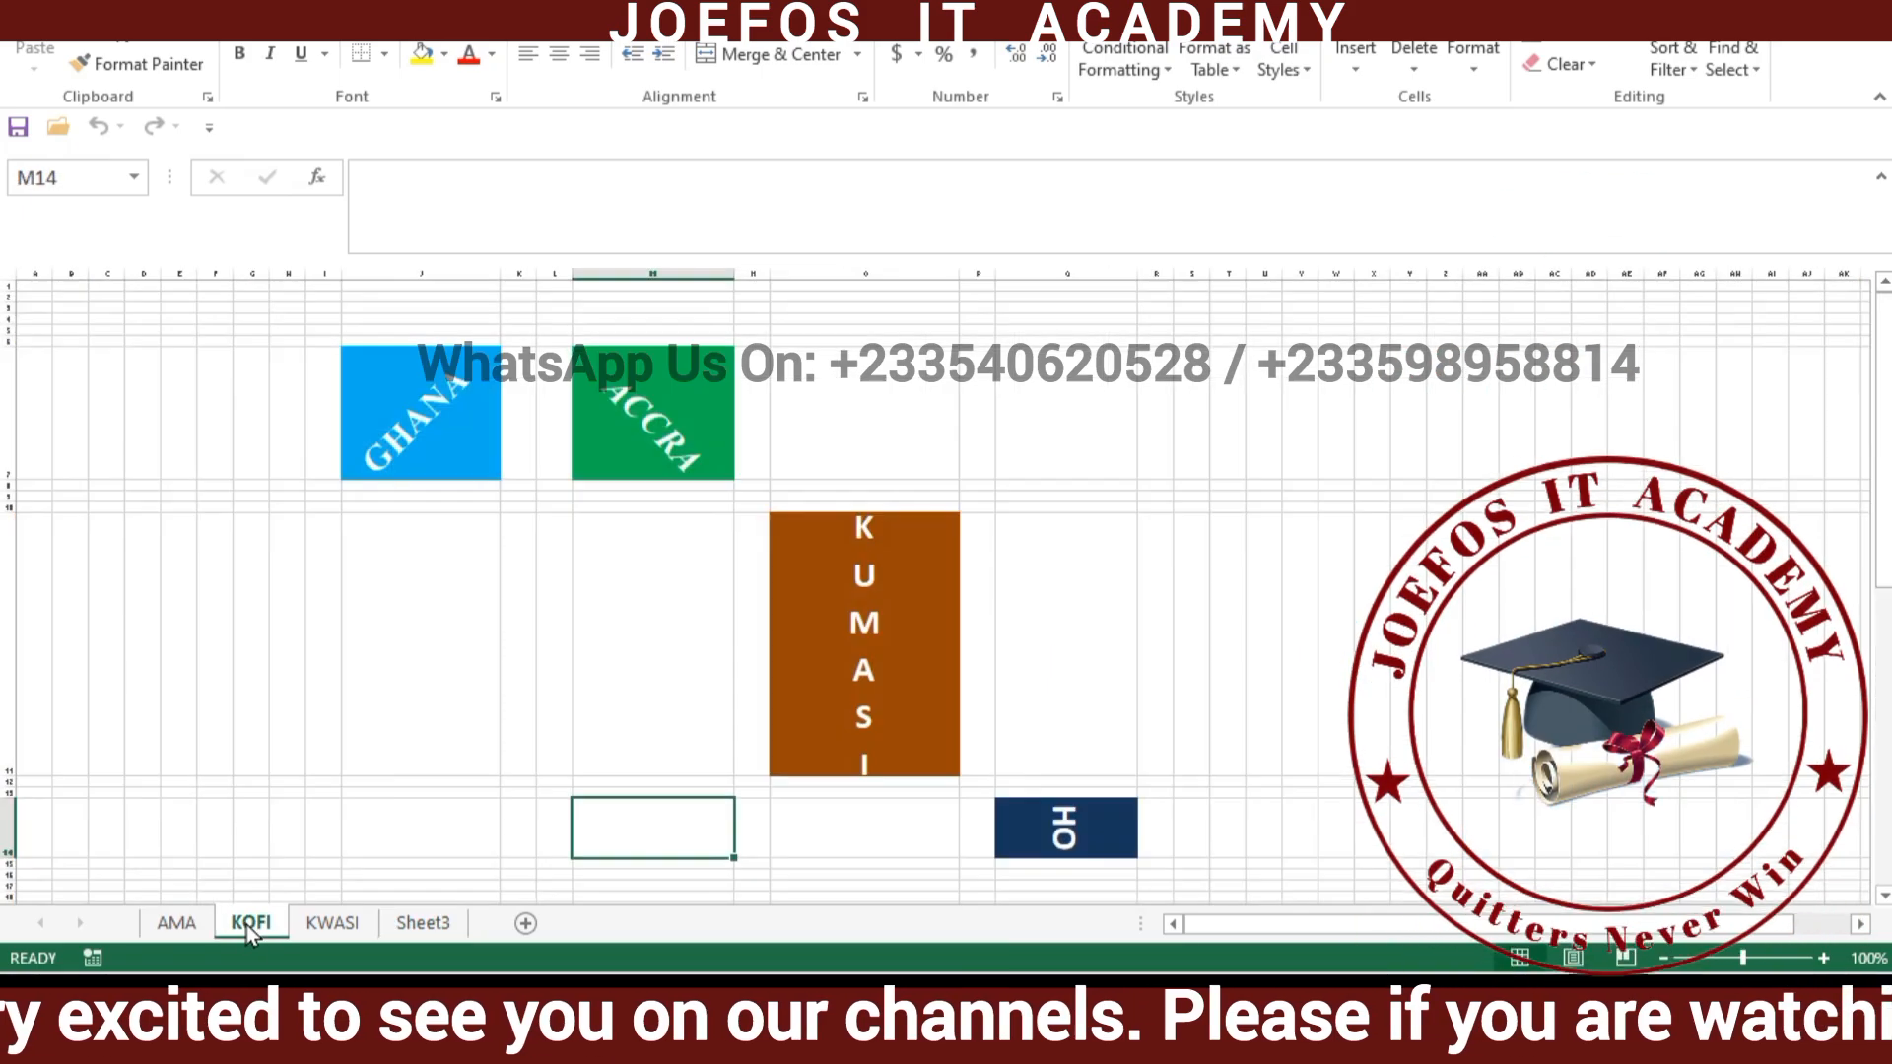
left_click(307, 926)
left_click(431, 926)
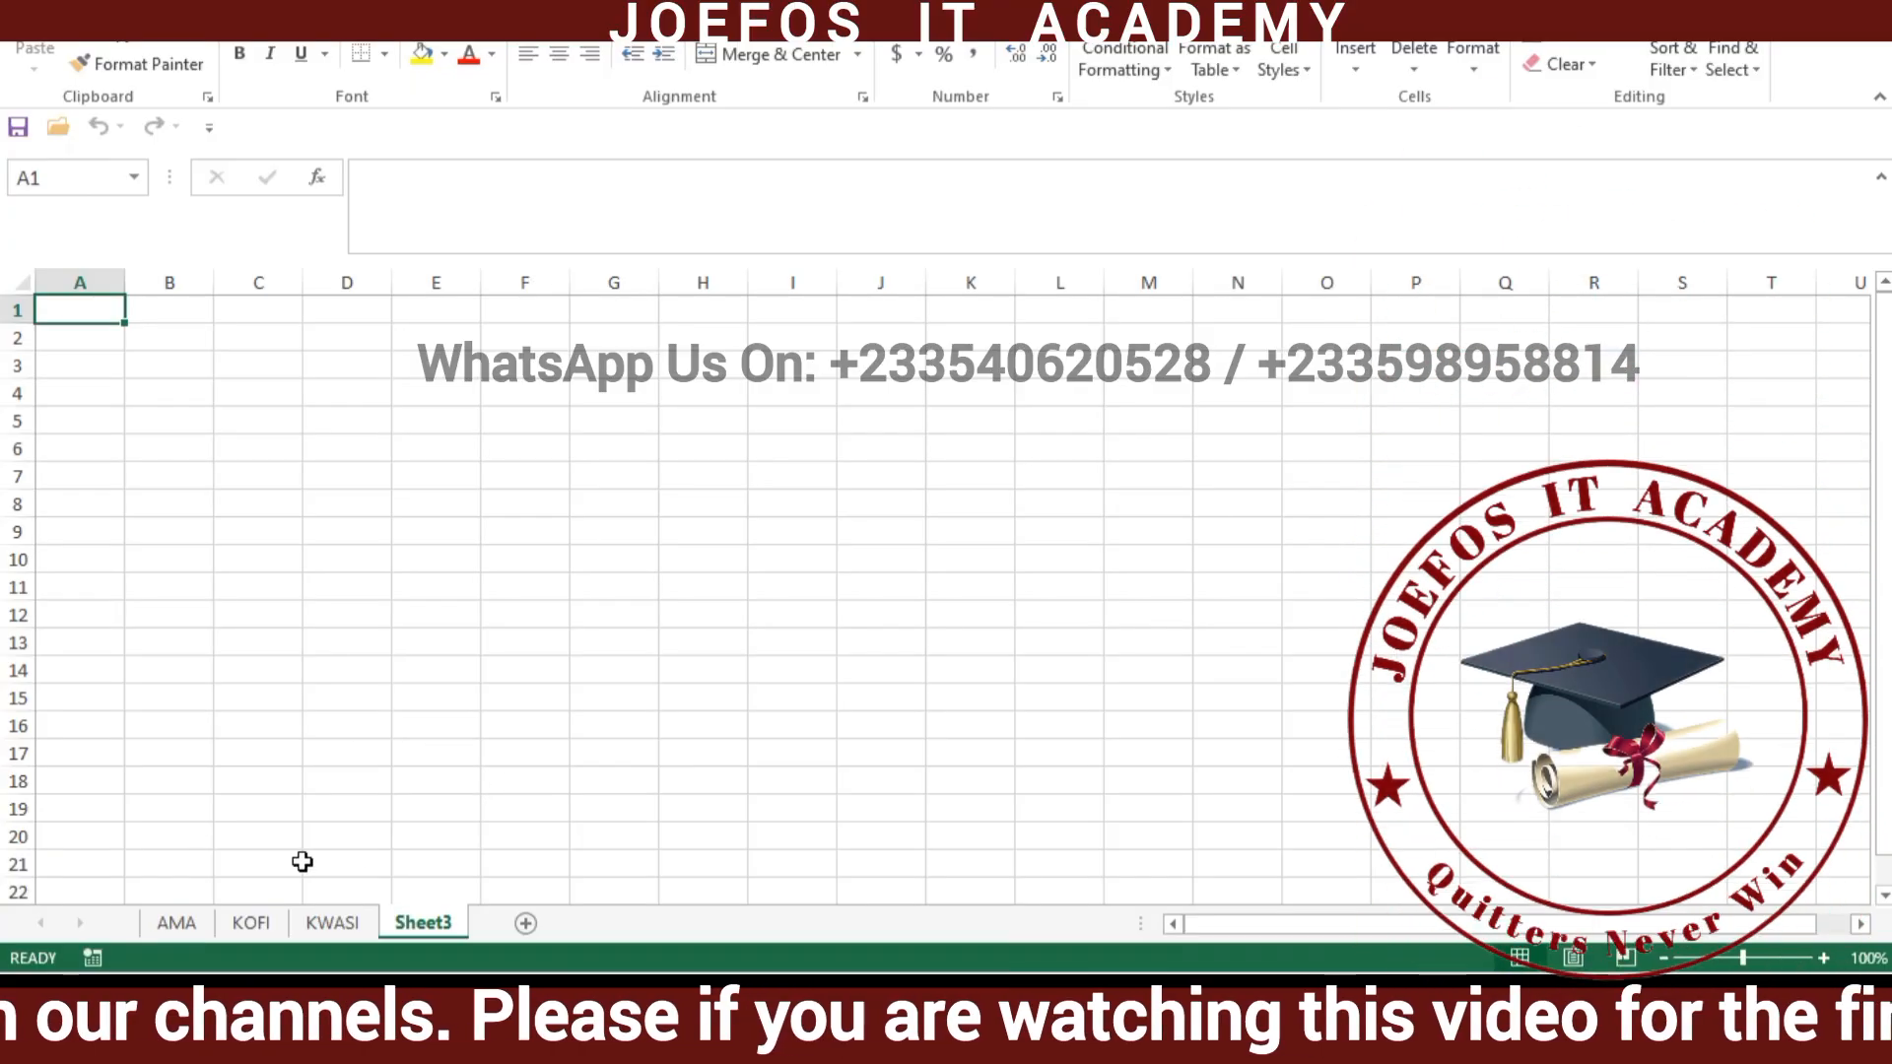
Set the tab color of the AMA sheet to the standard blue.
right_click(176, 924)
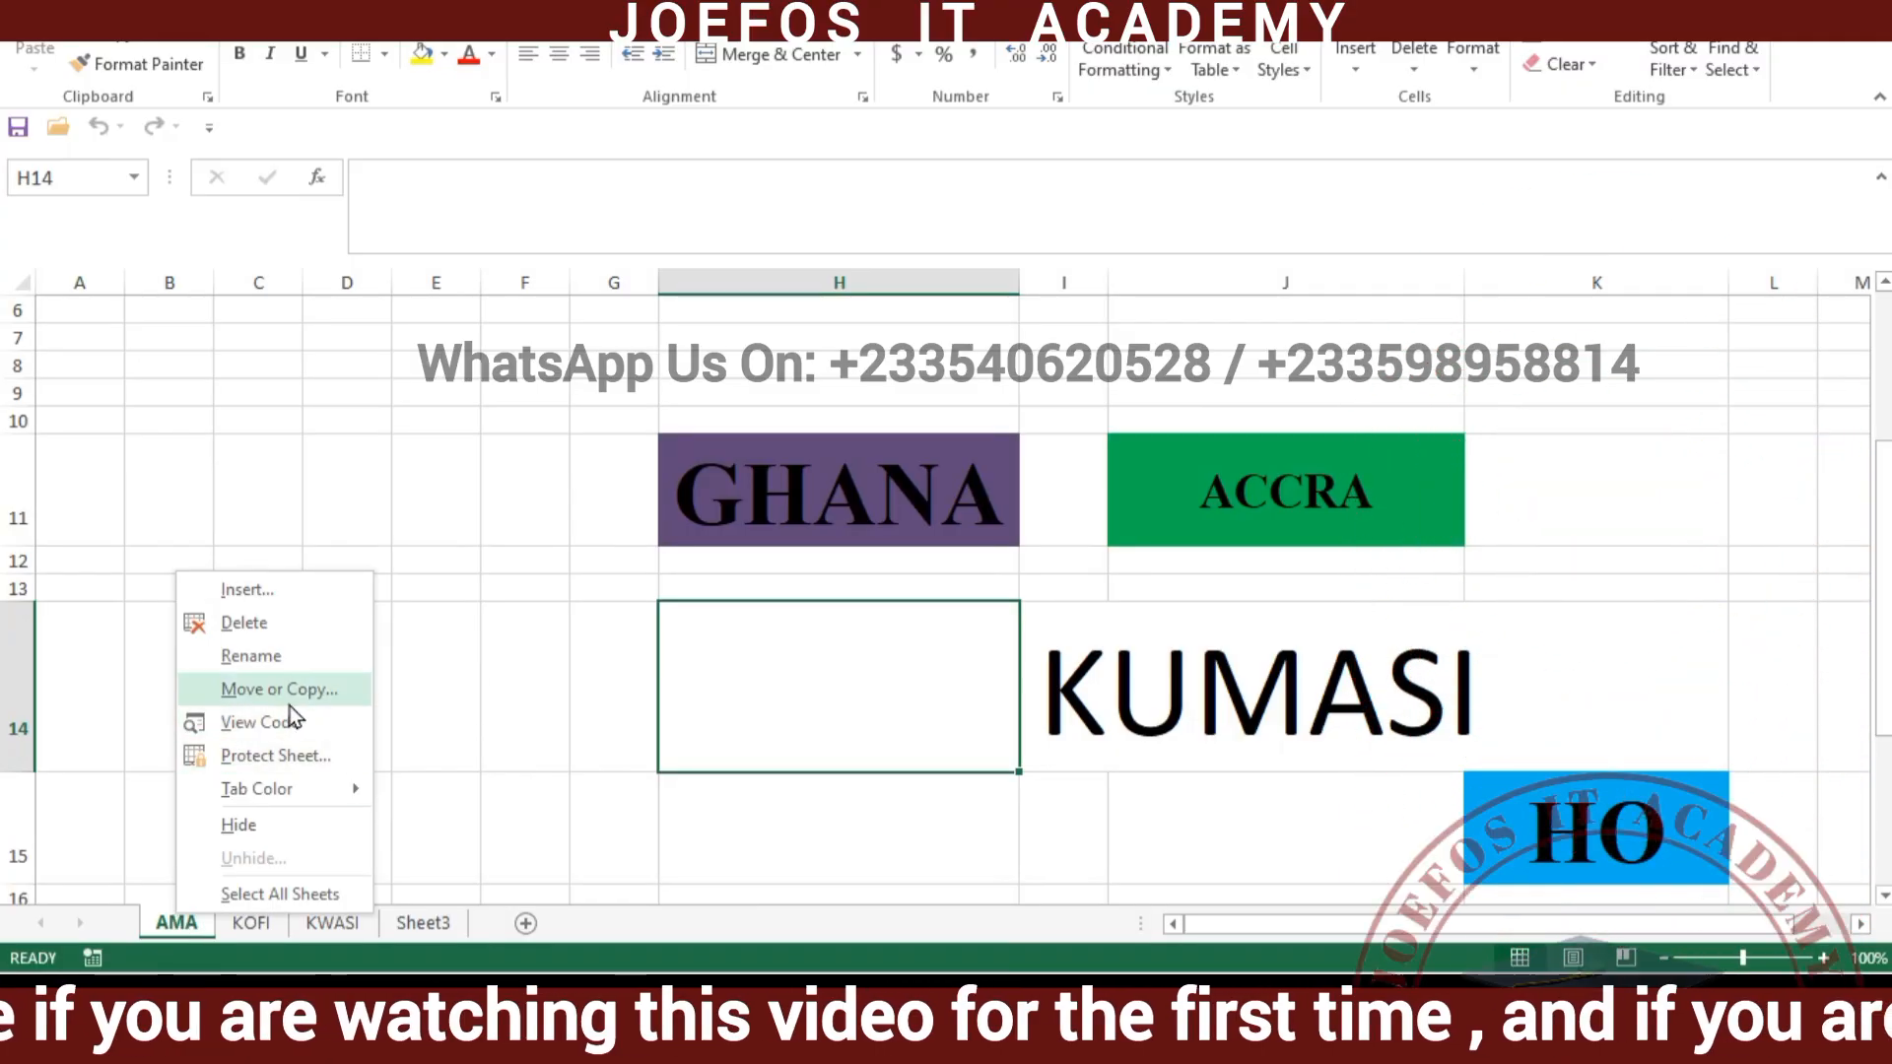
mouse_move(268, 790)
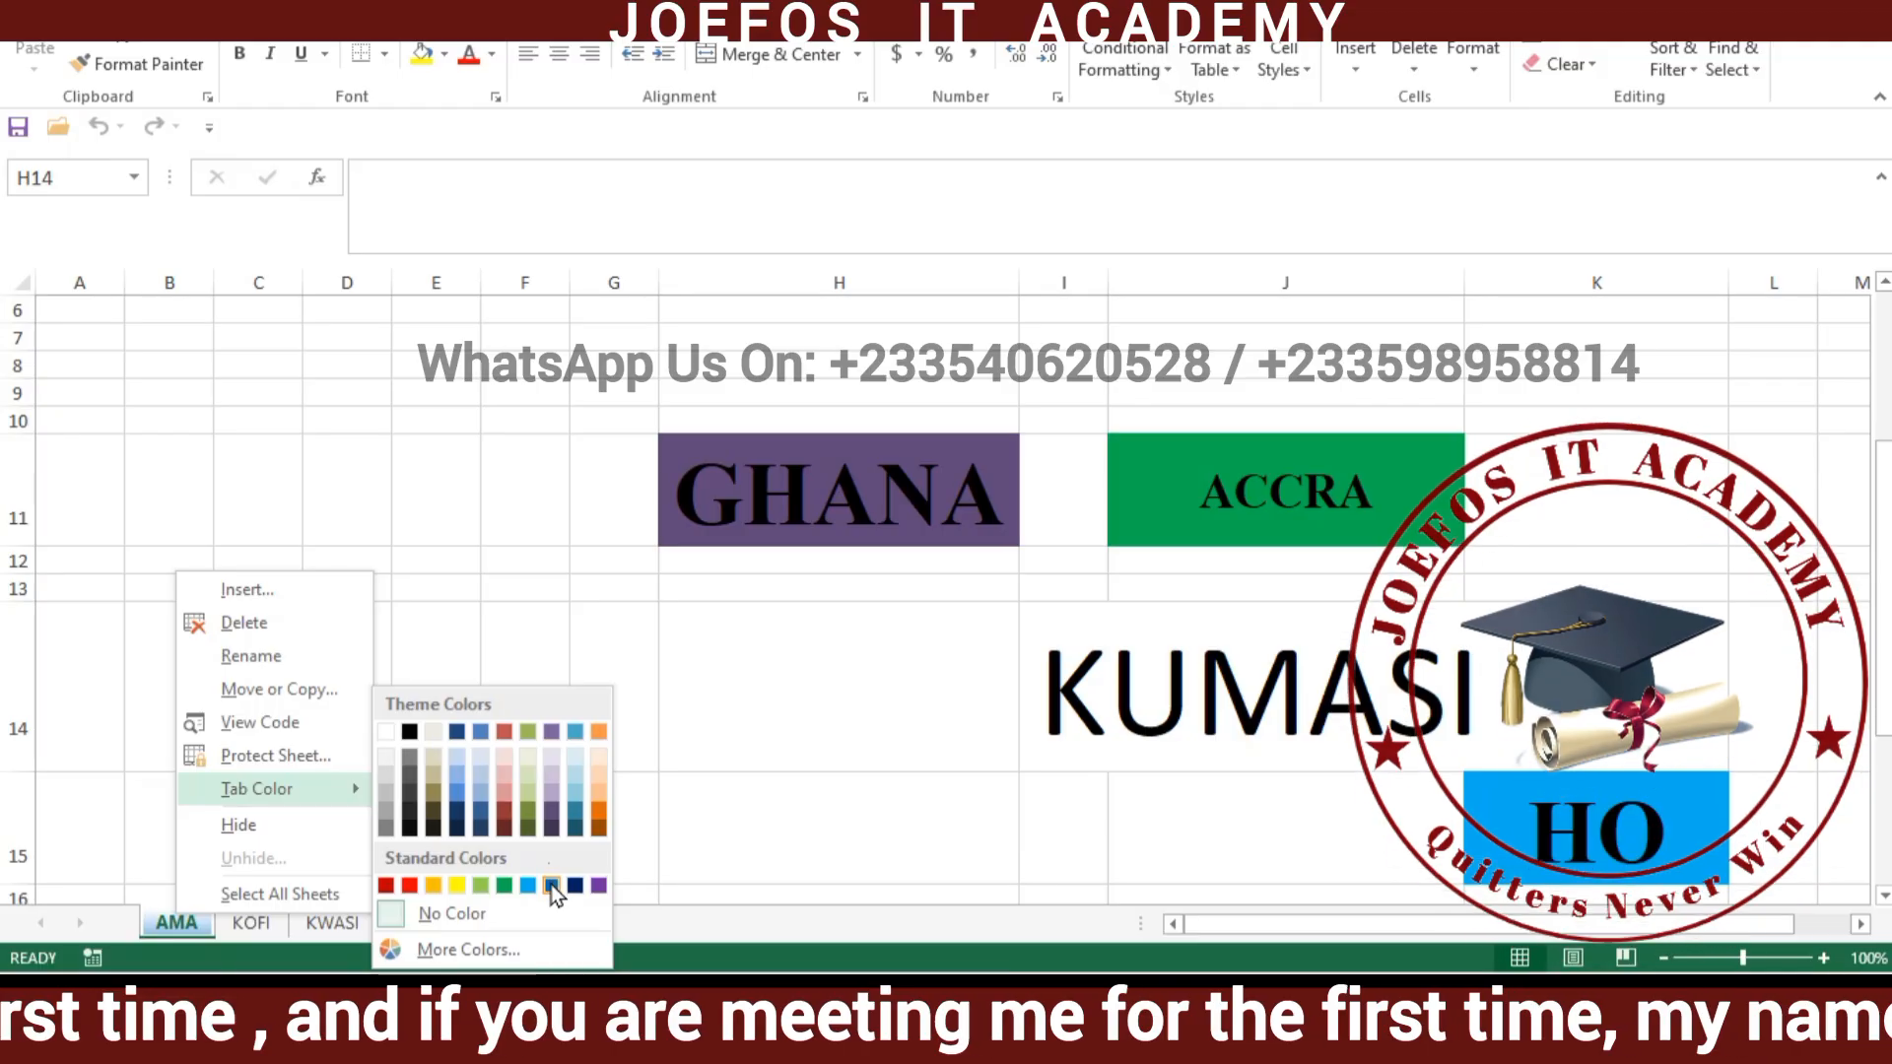
left_click(552, 883)
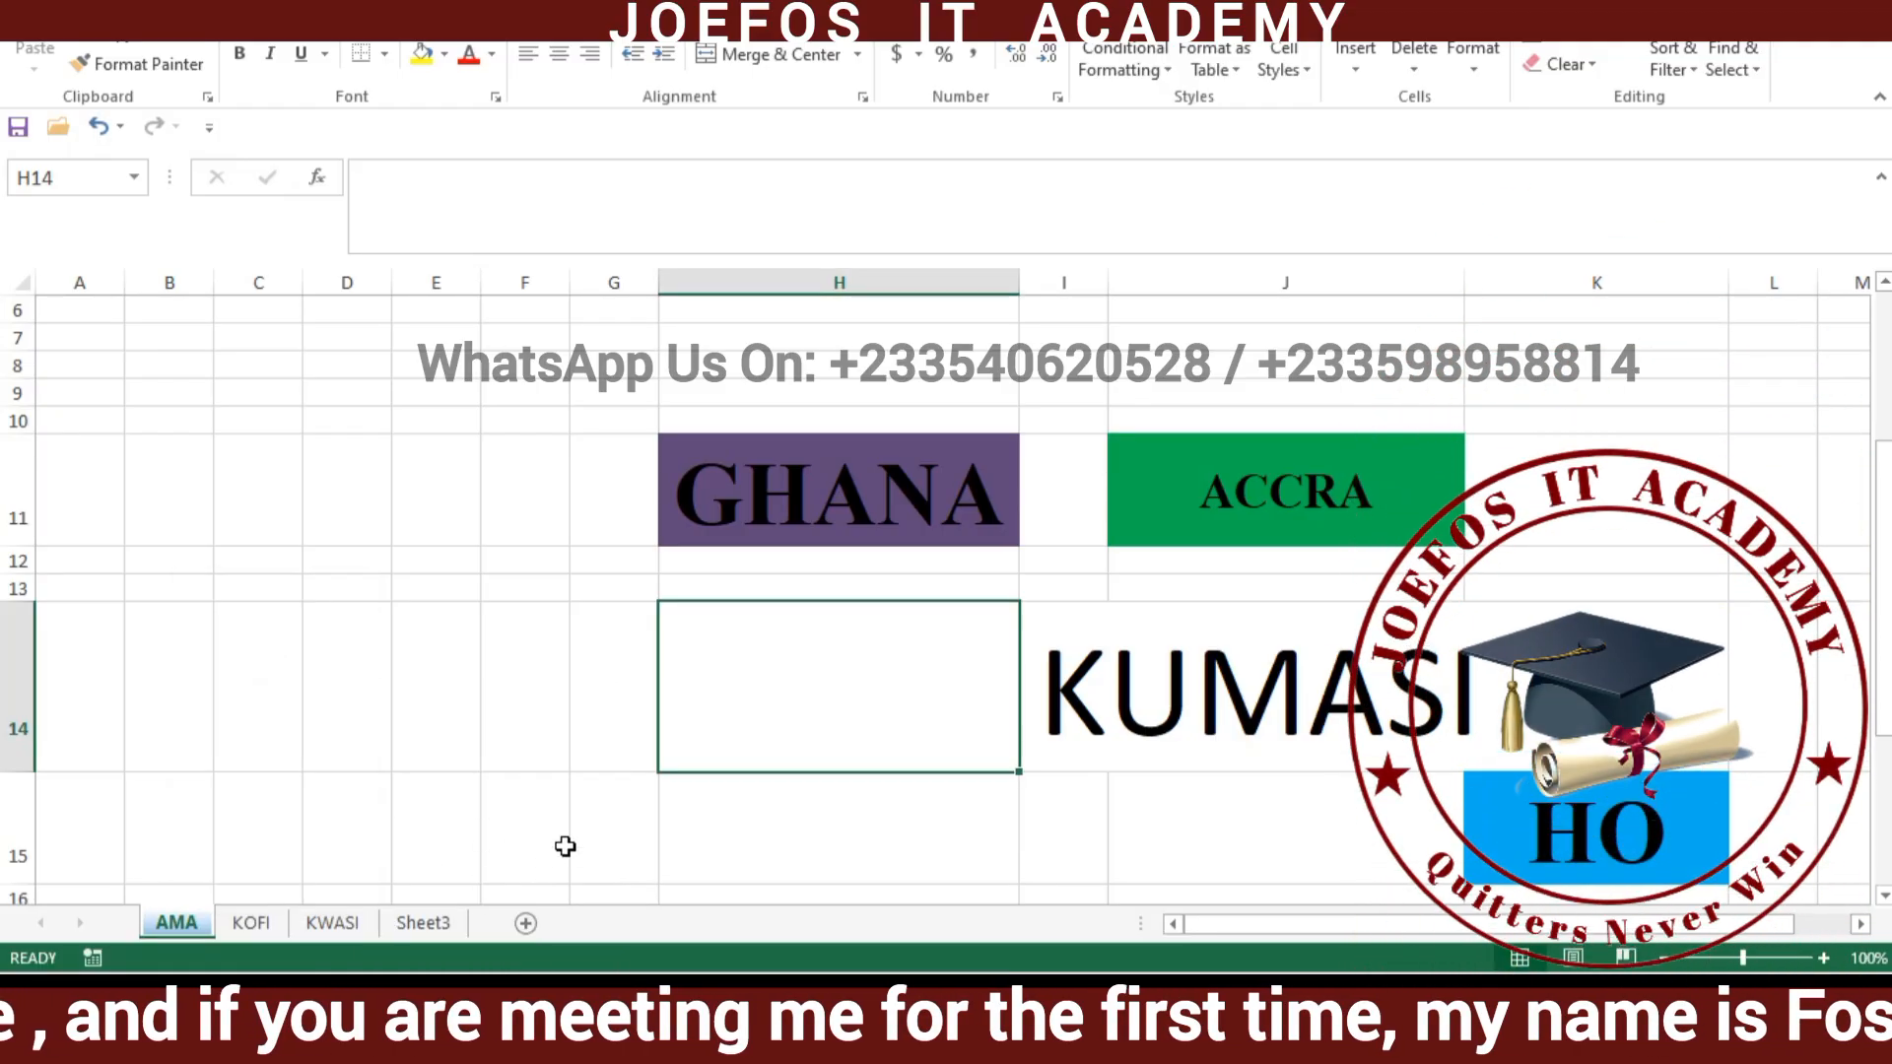
Set the tab color of the KOFI sheet to the standard green.
left_click(258, 932)
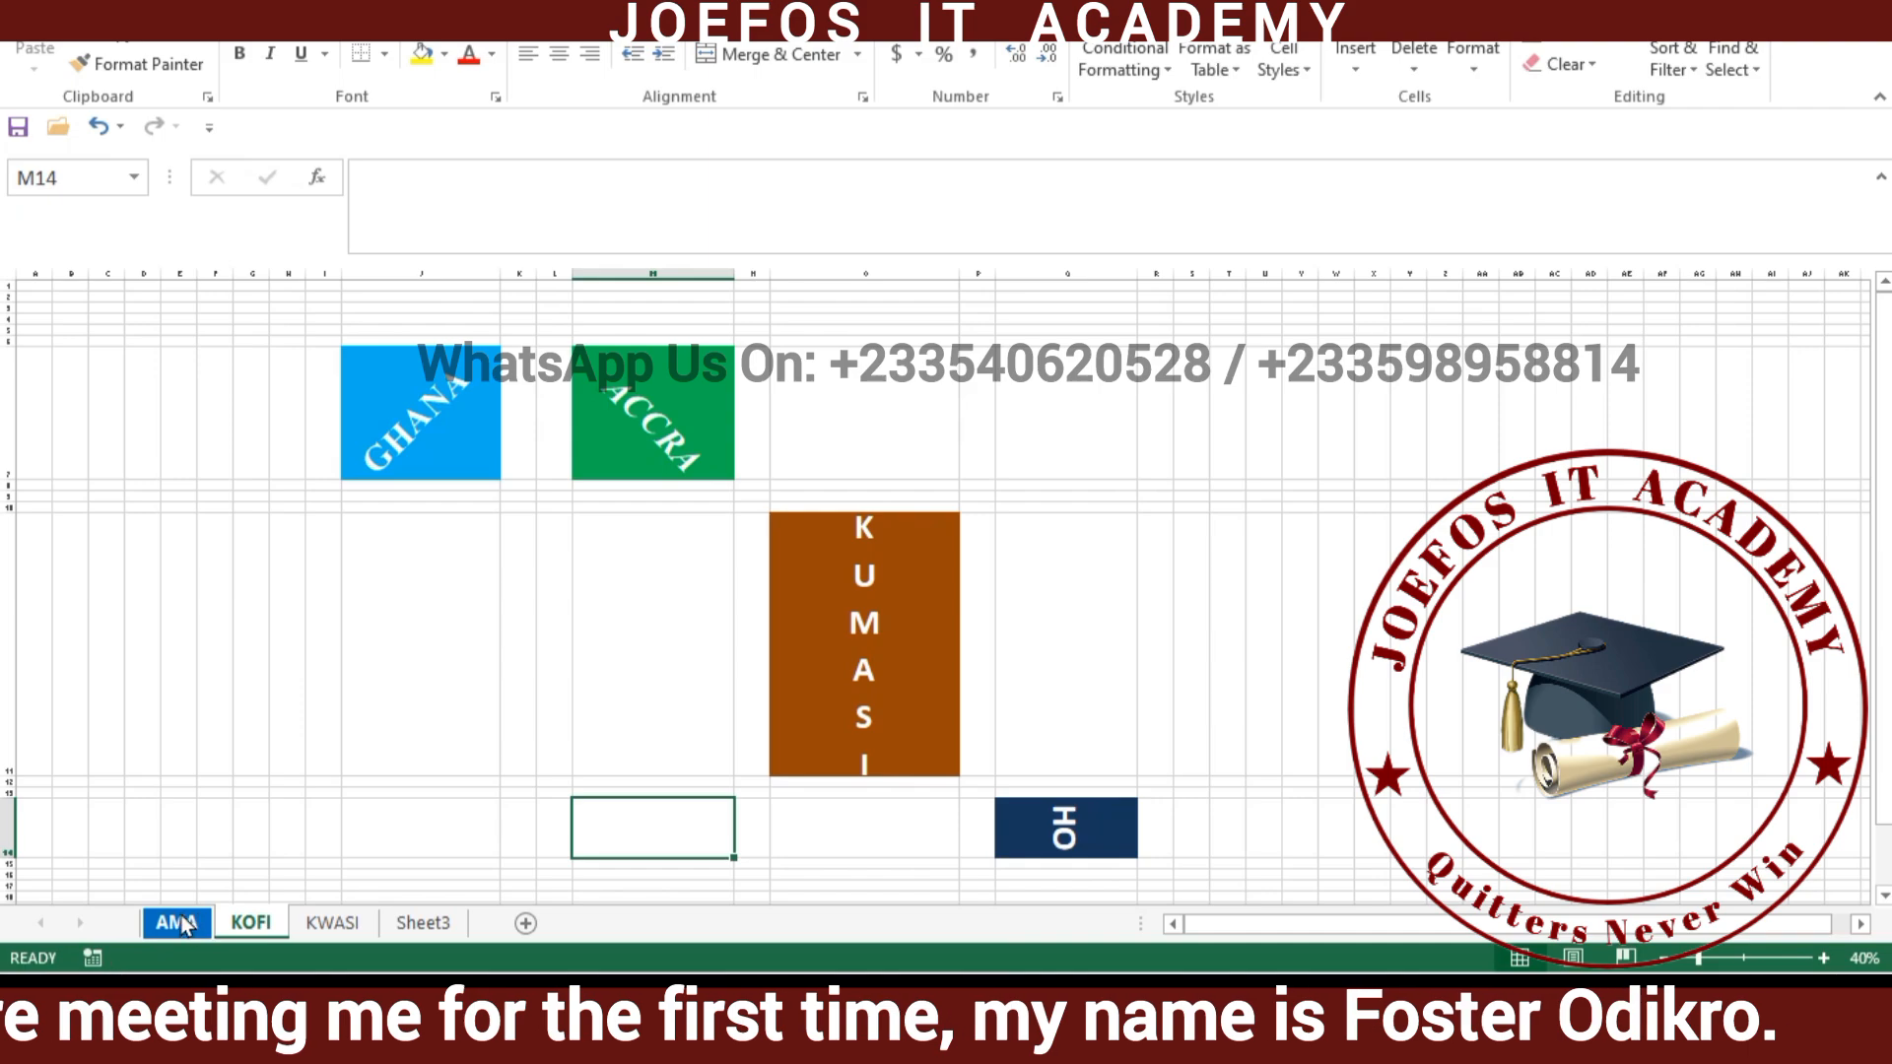
right_click(251, 929)
mouse_move(340, 793)
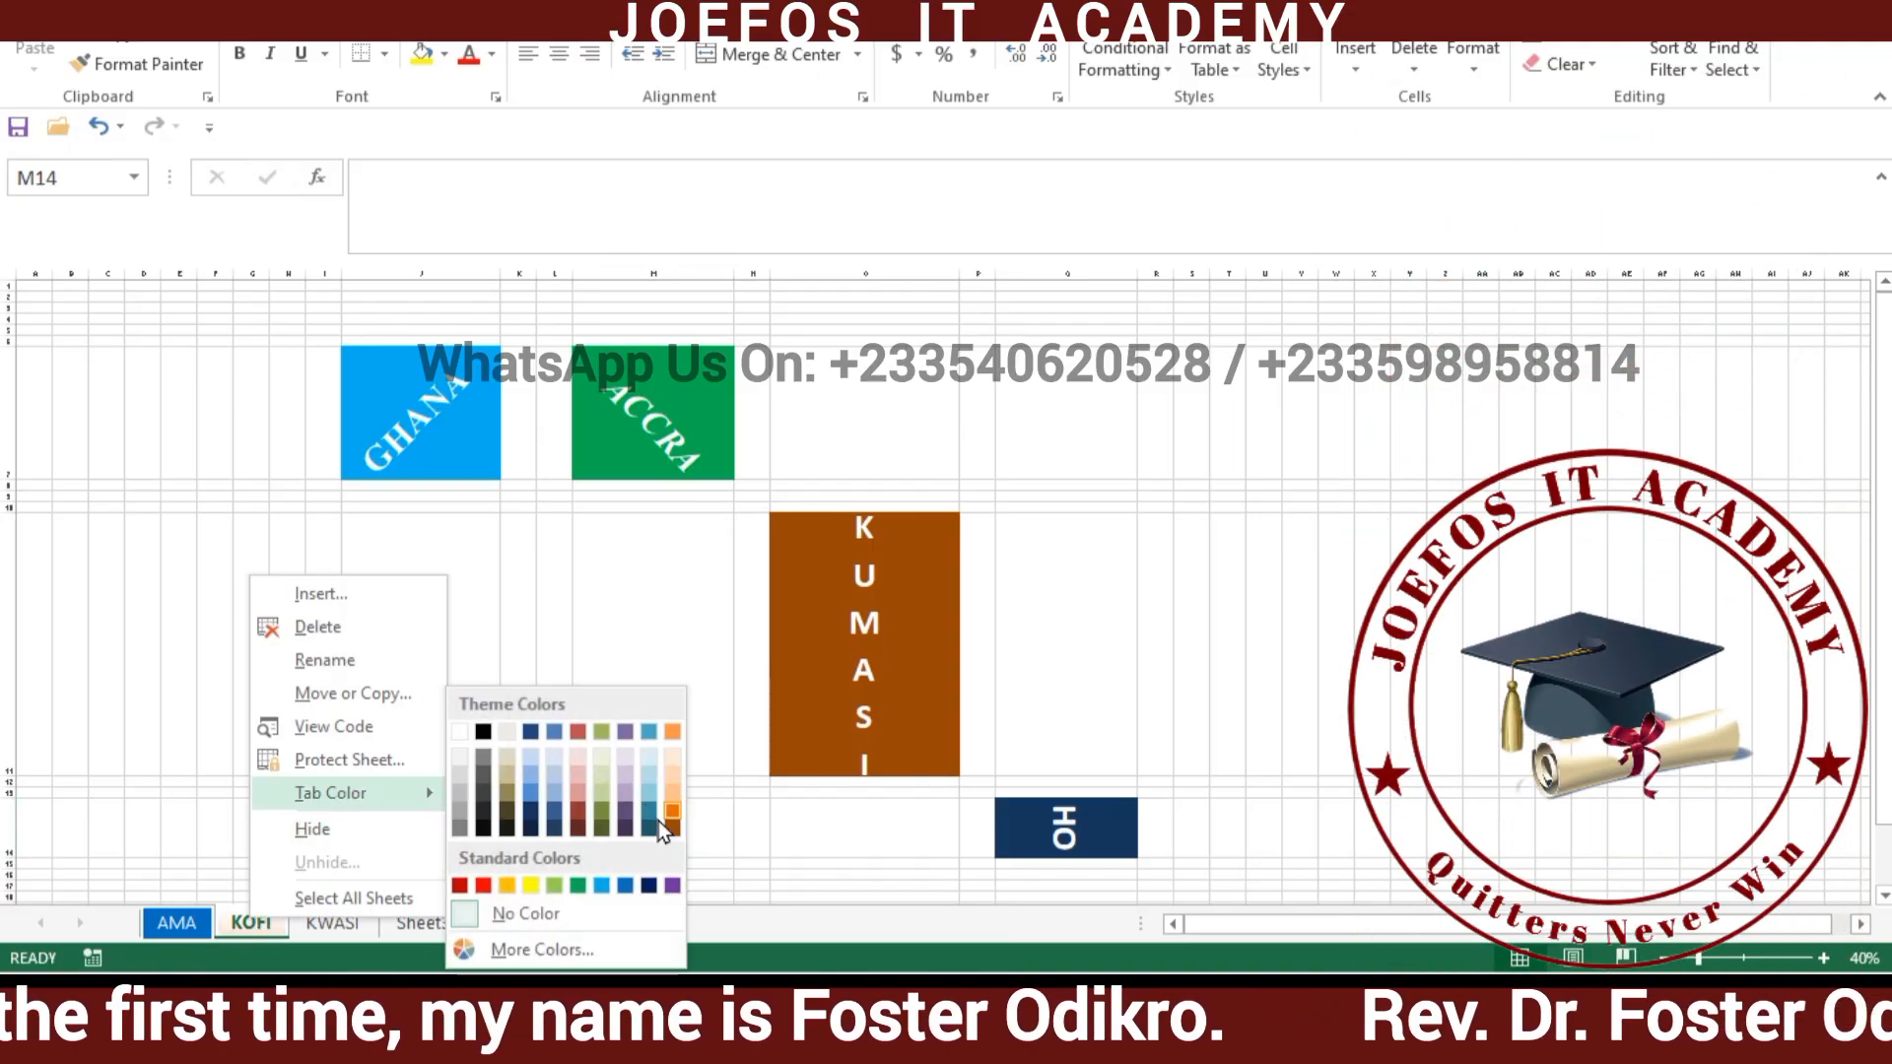
left_click(577, 883)
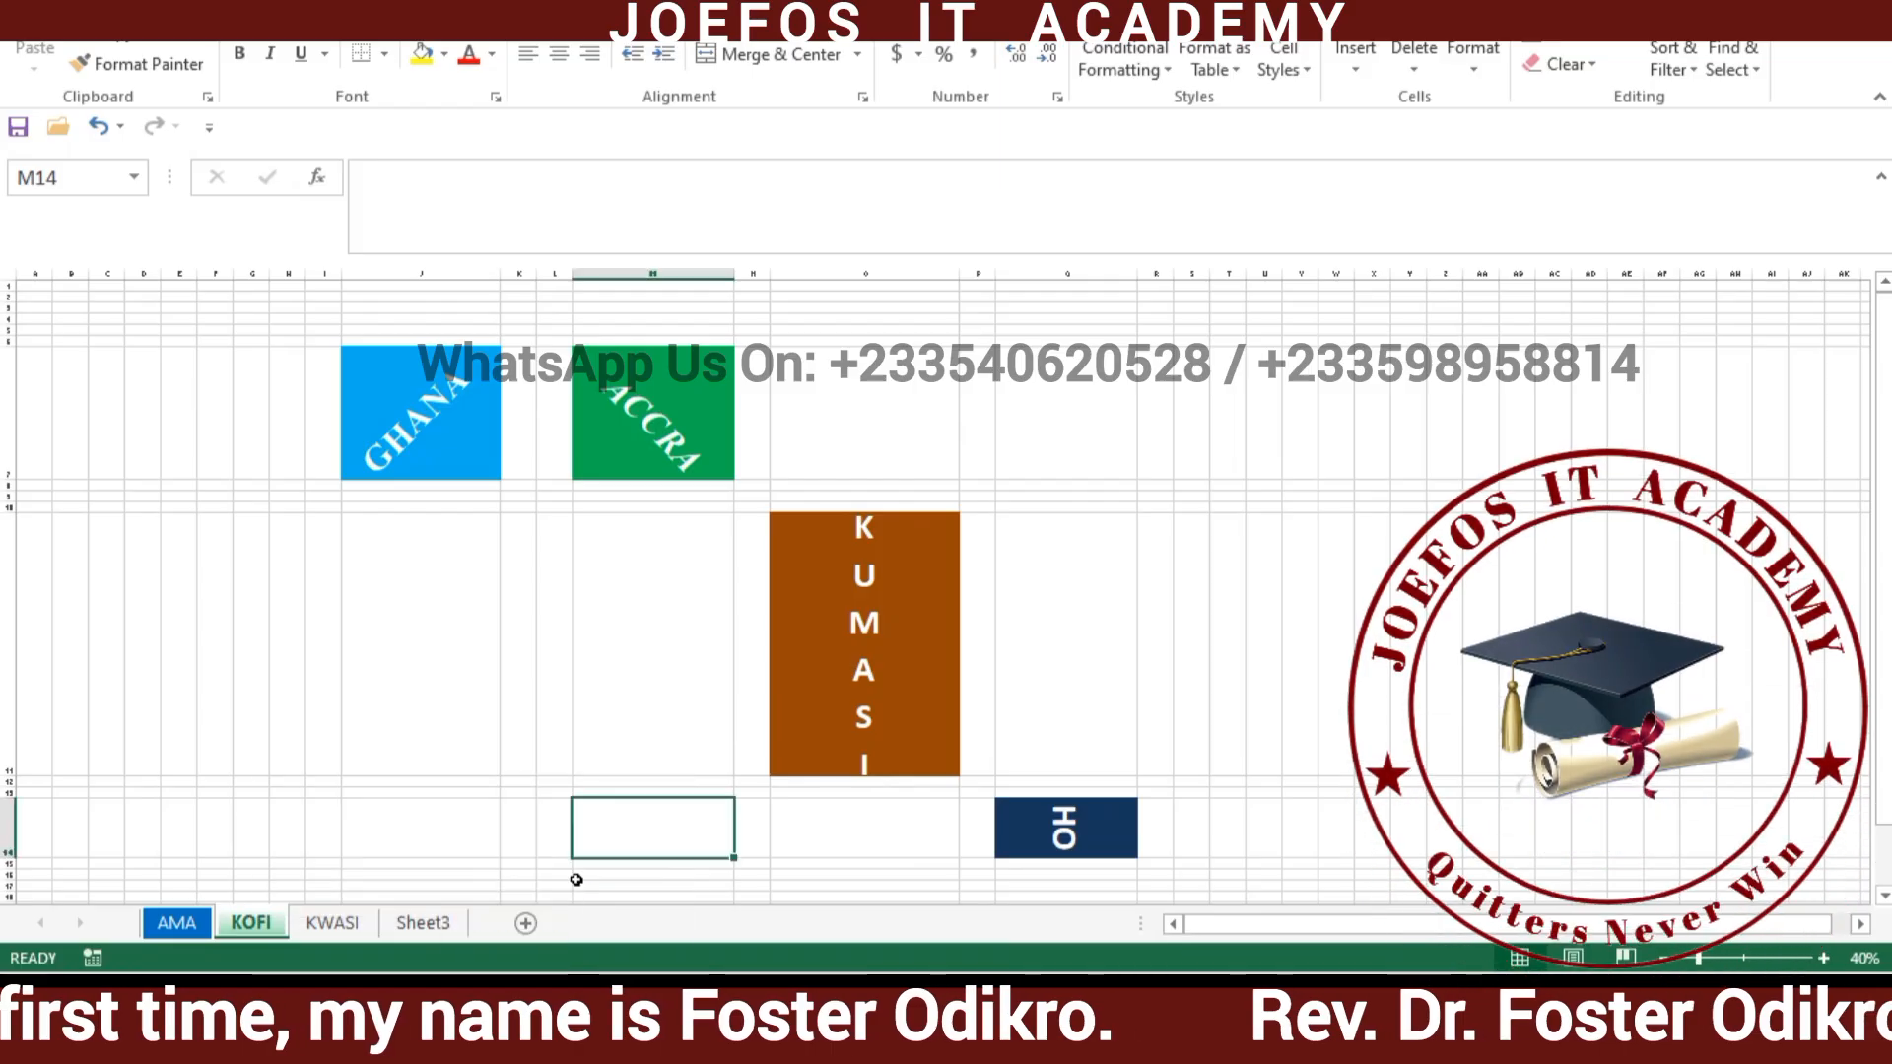
Set the tab color of the KWASI sheet to the orange theme color.
left_click(342, 932)
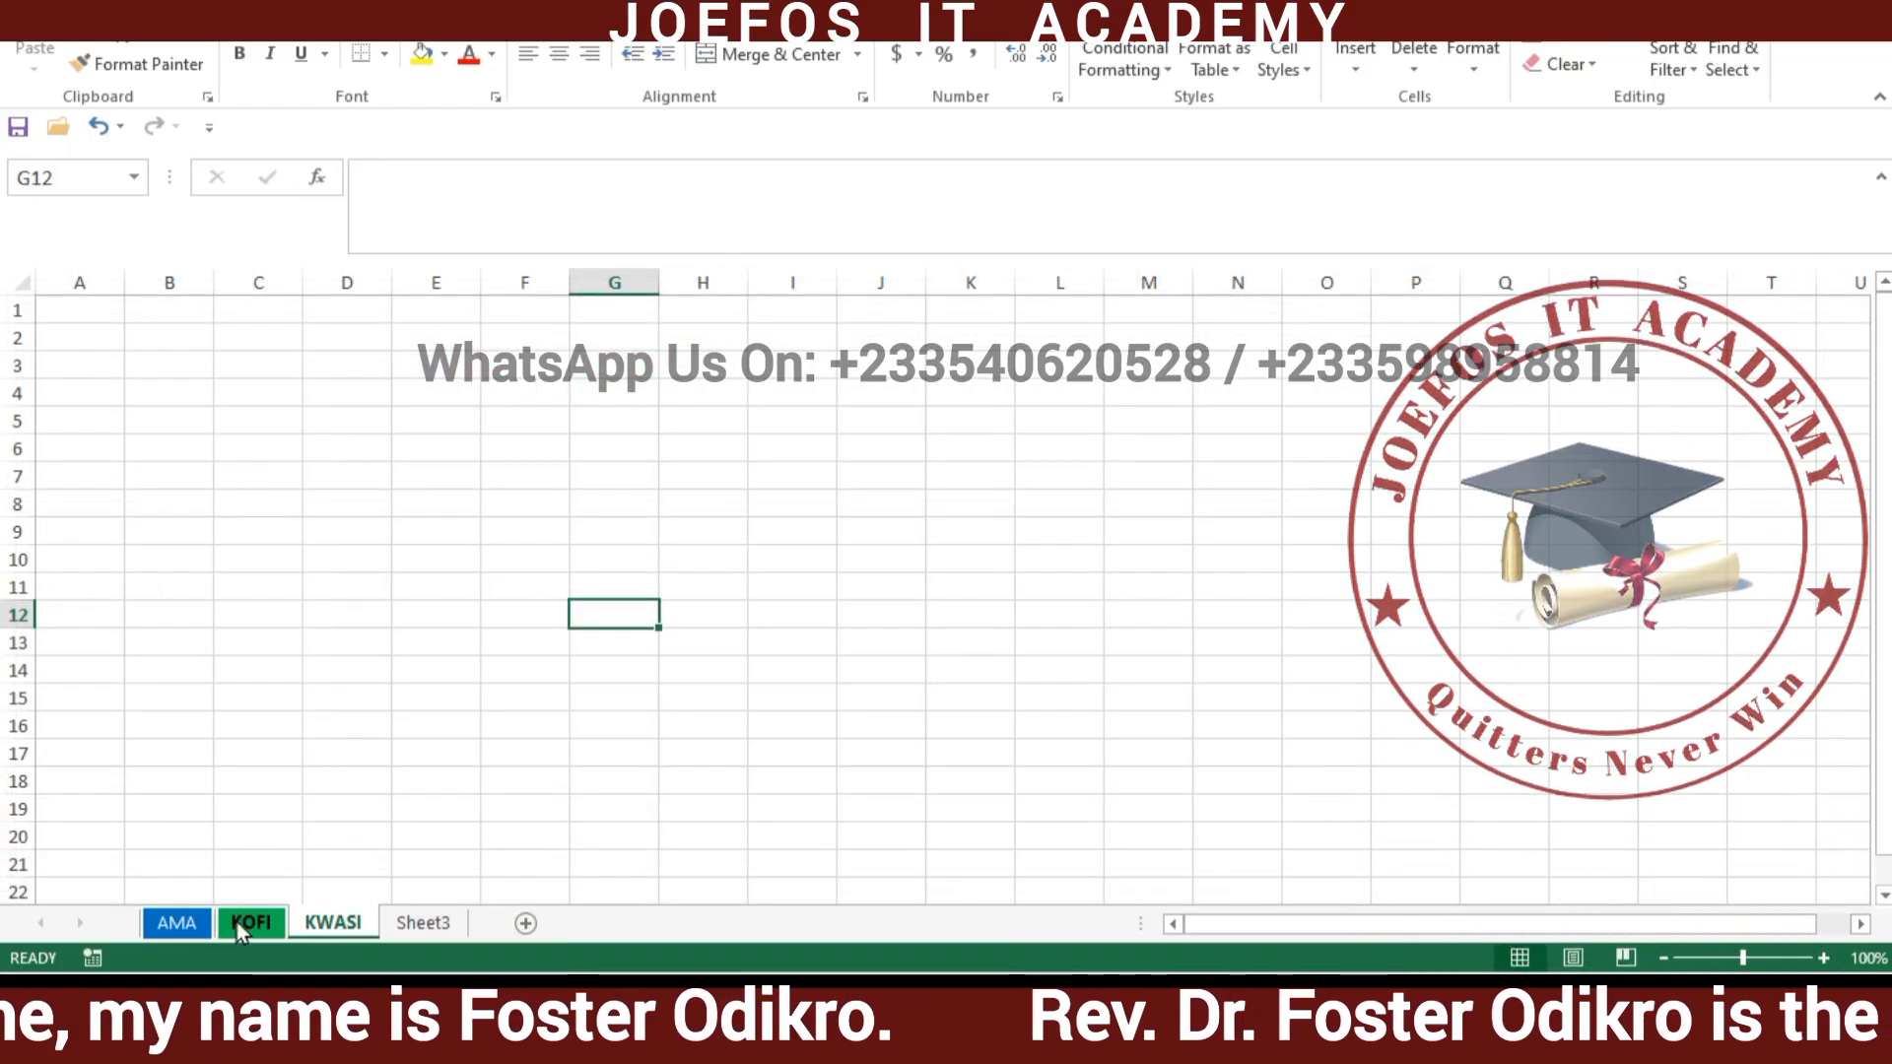
right_click(341, 924)
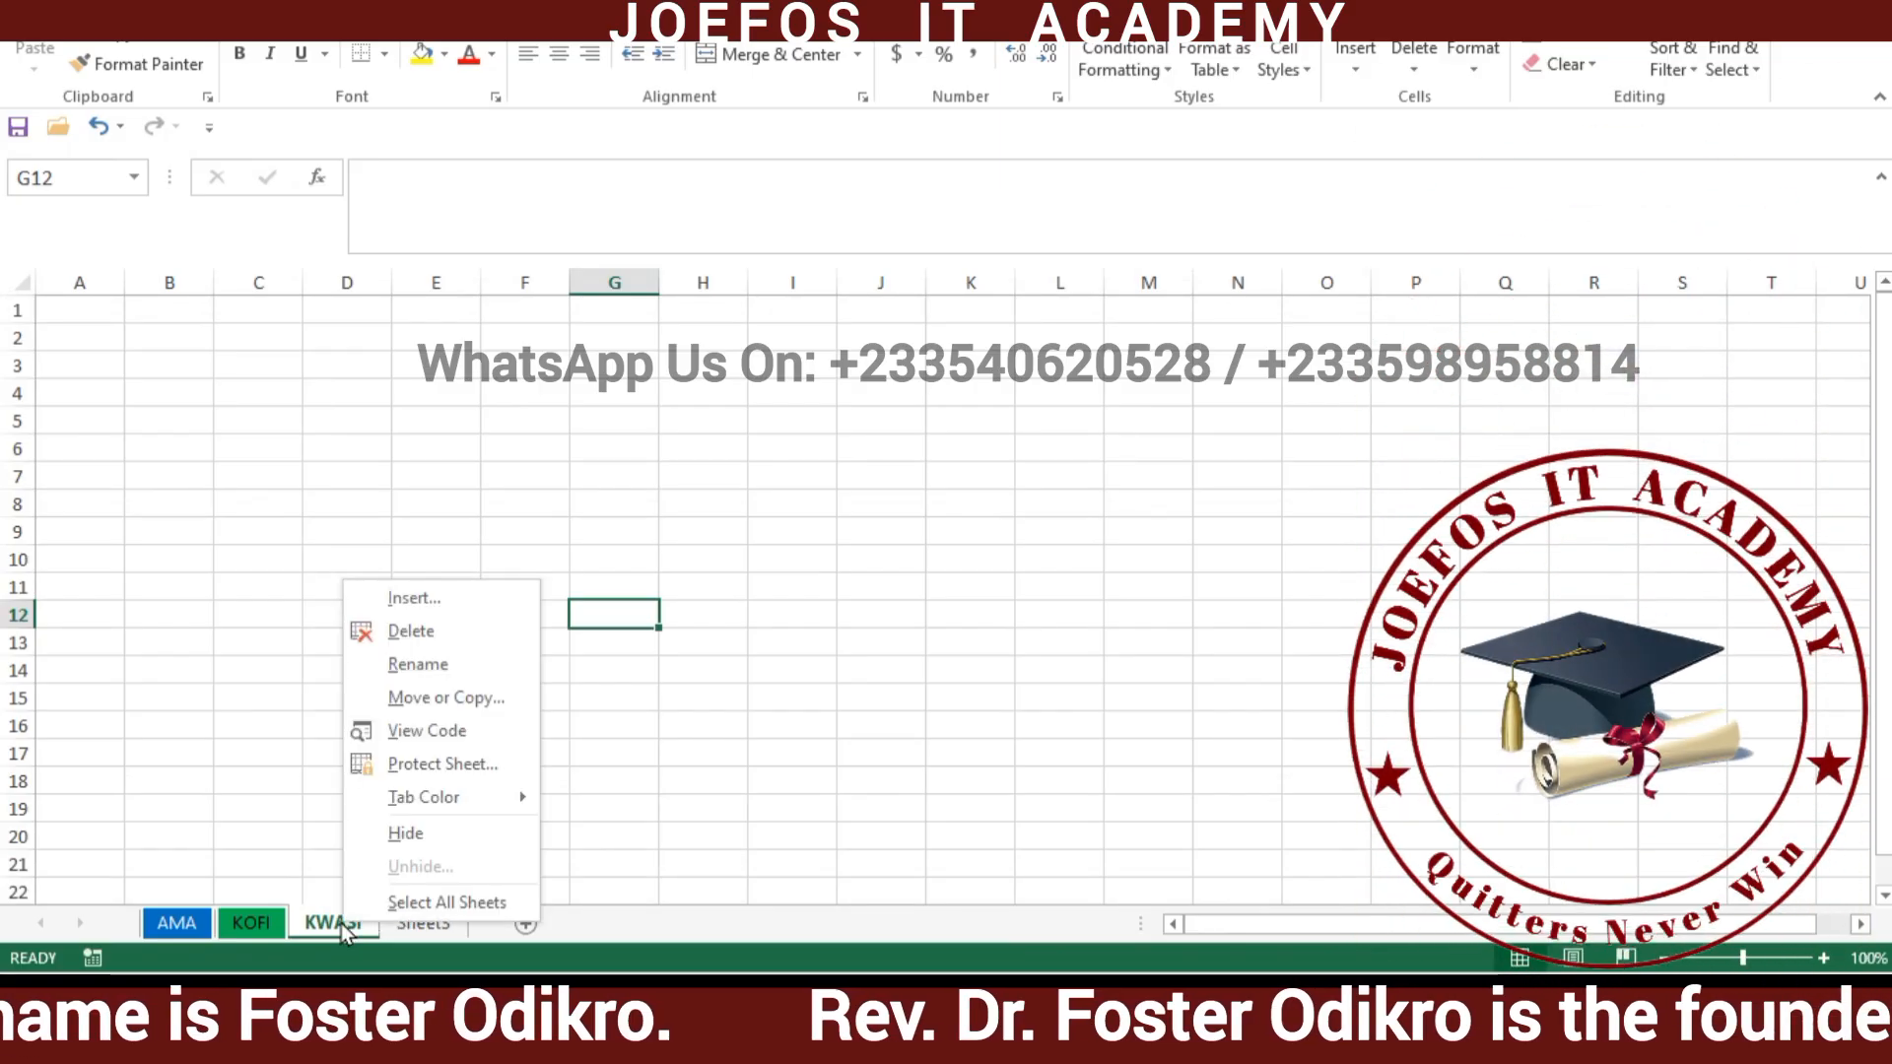
mouse_move(444, 798)
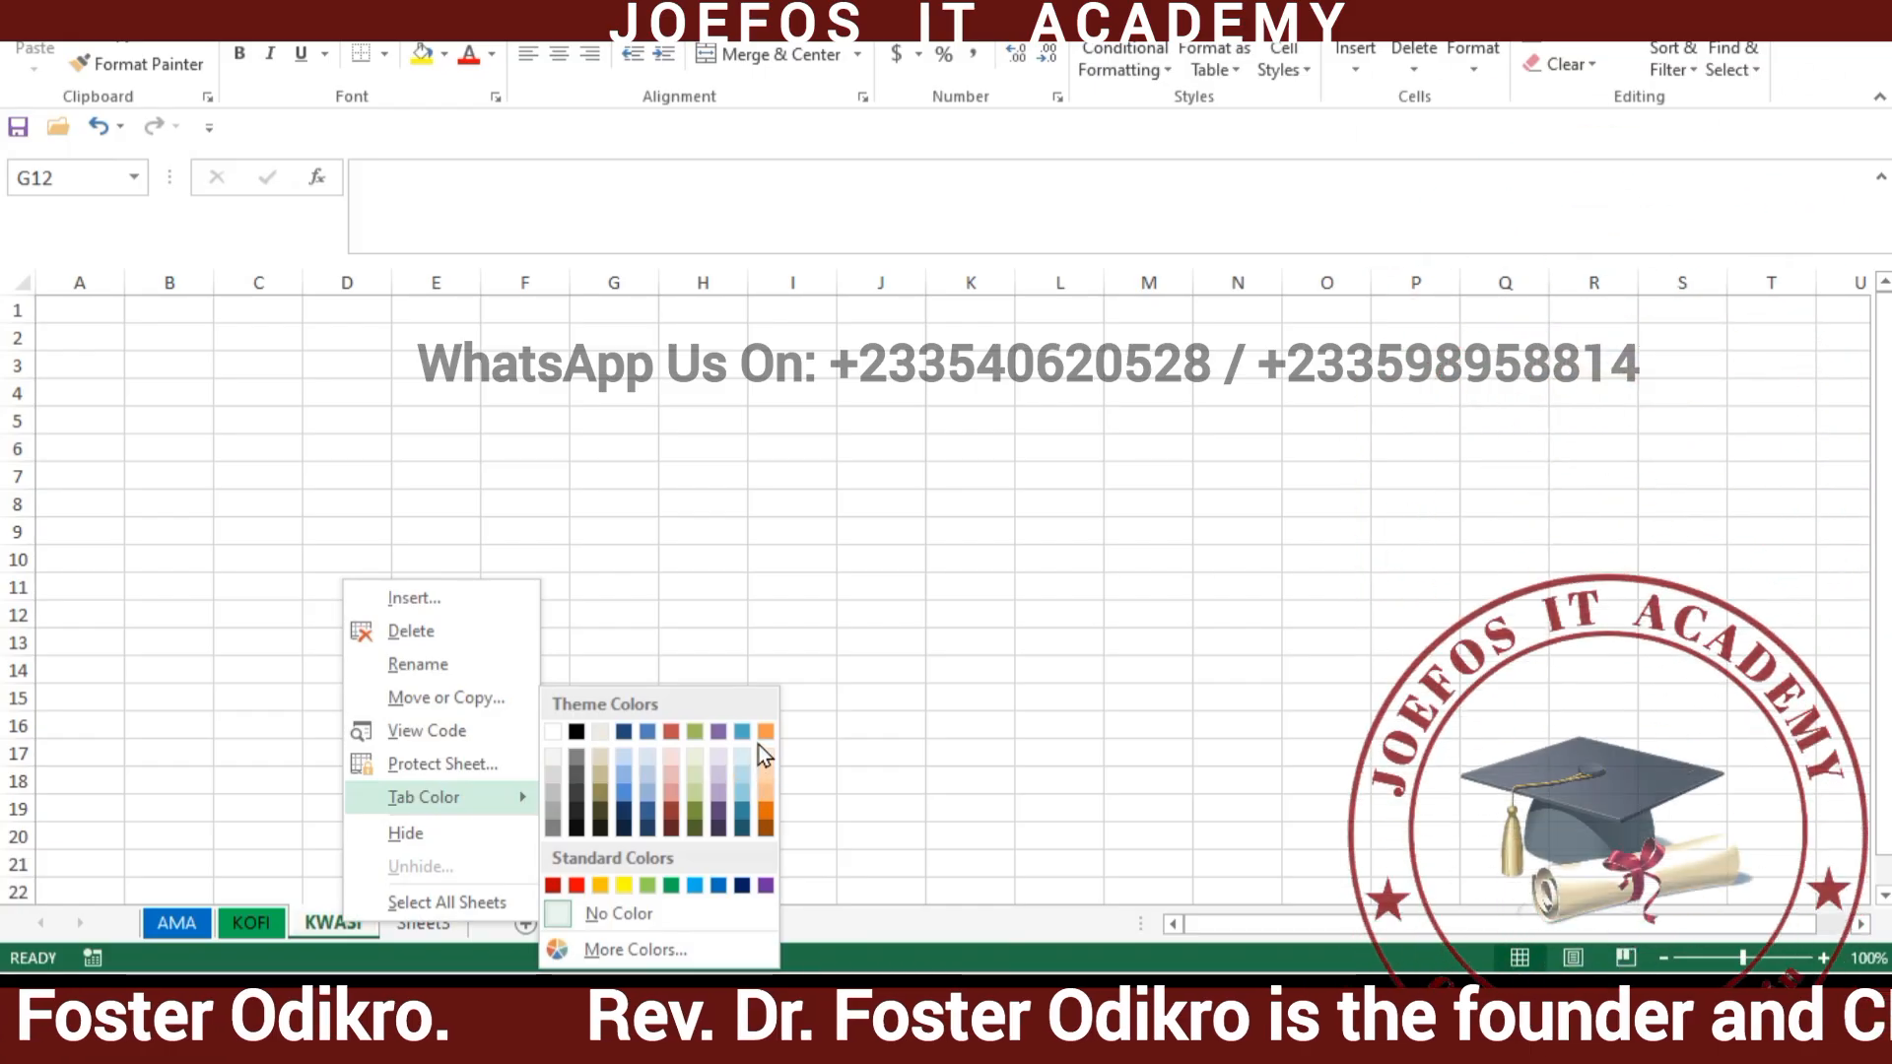
left_click(762, 741)
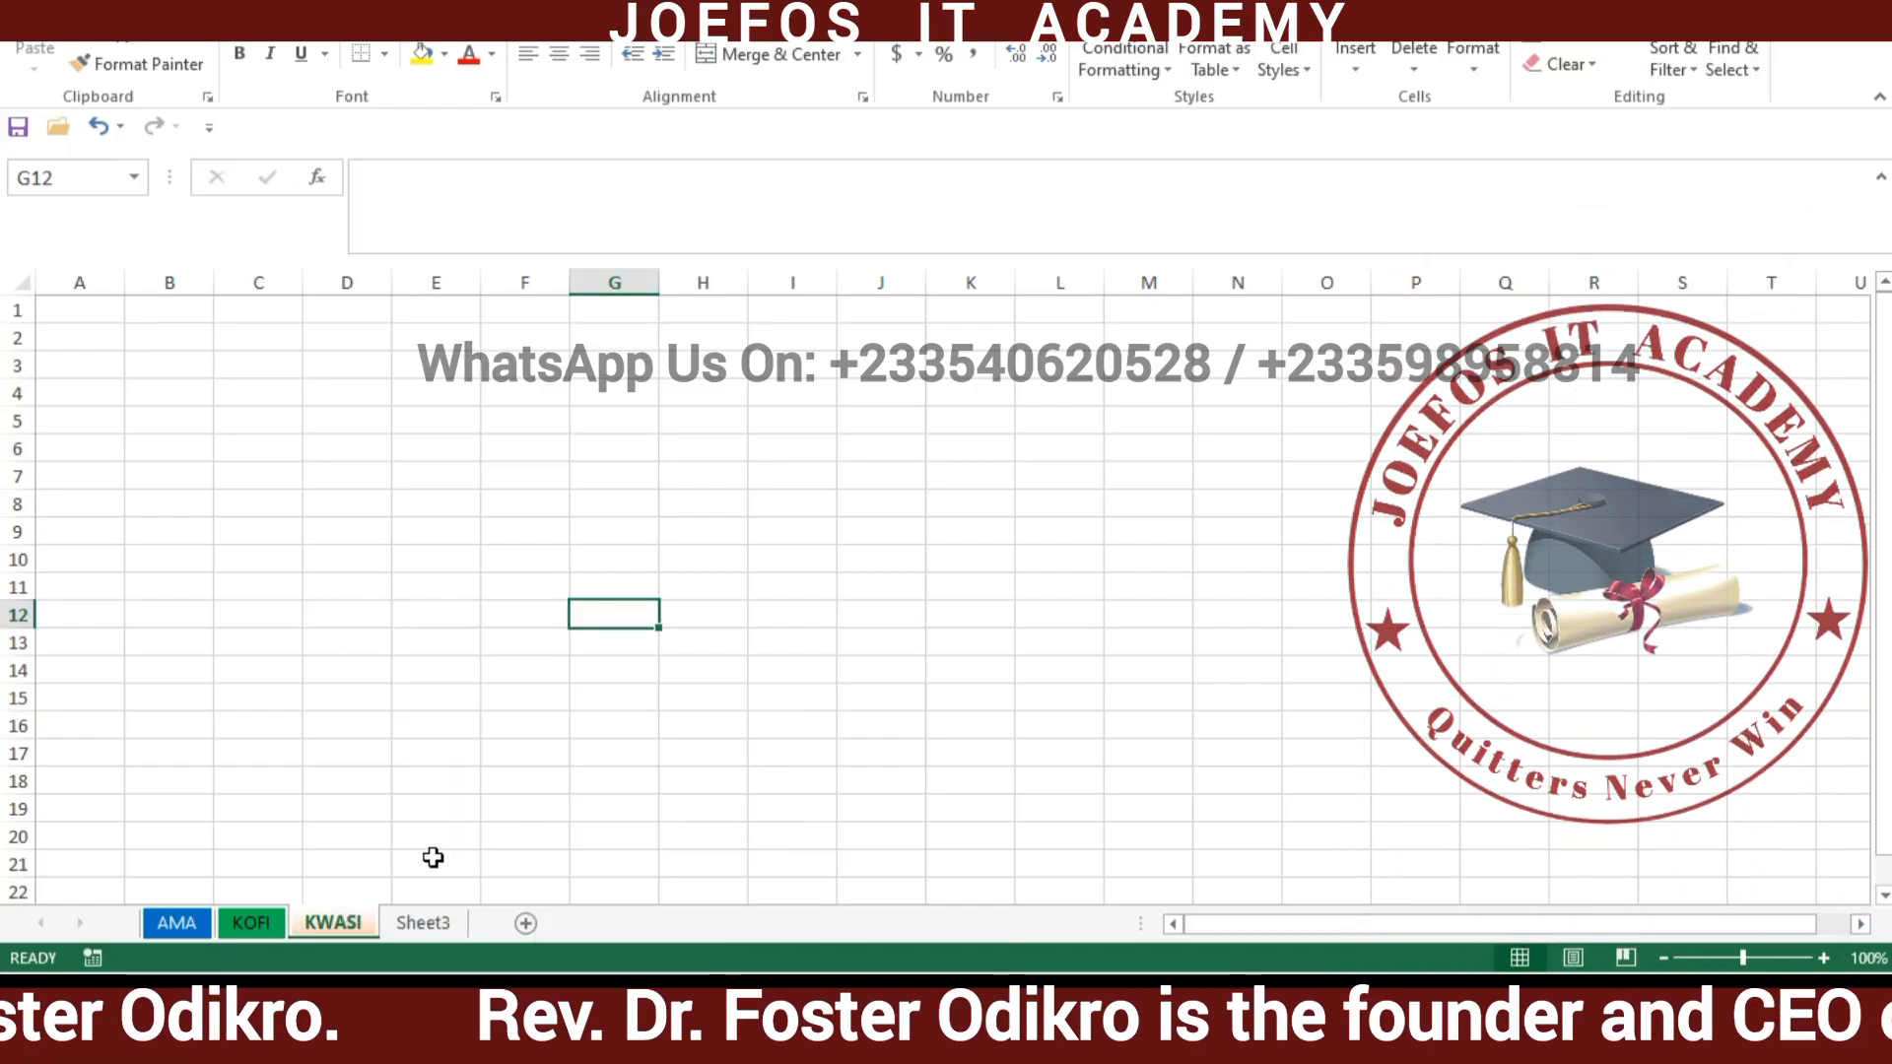
Set the tab color of Sheet3 to the standard purple, and switch to the KWASI sheet to check it.
right_click(412, 926)
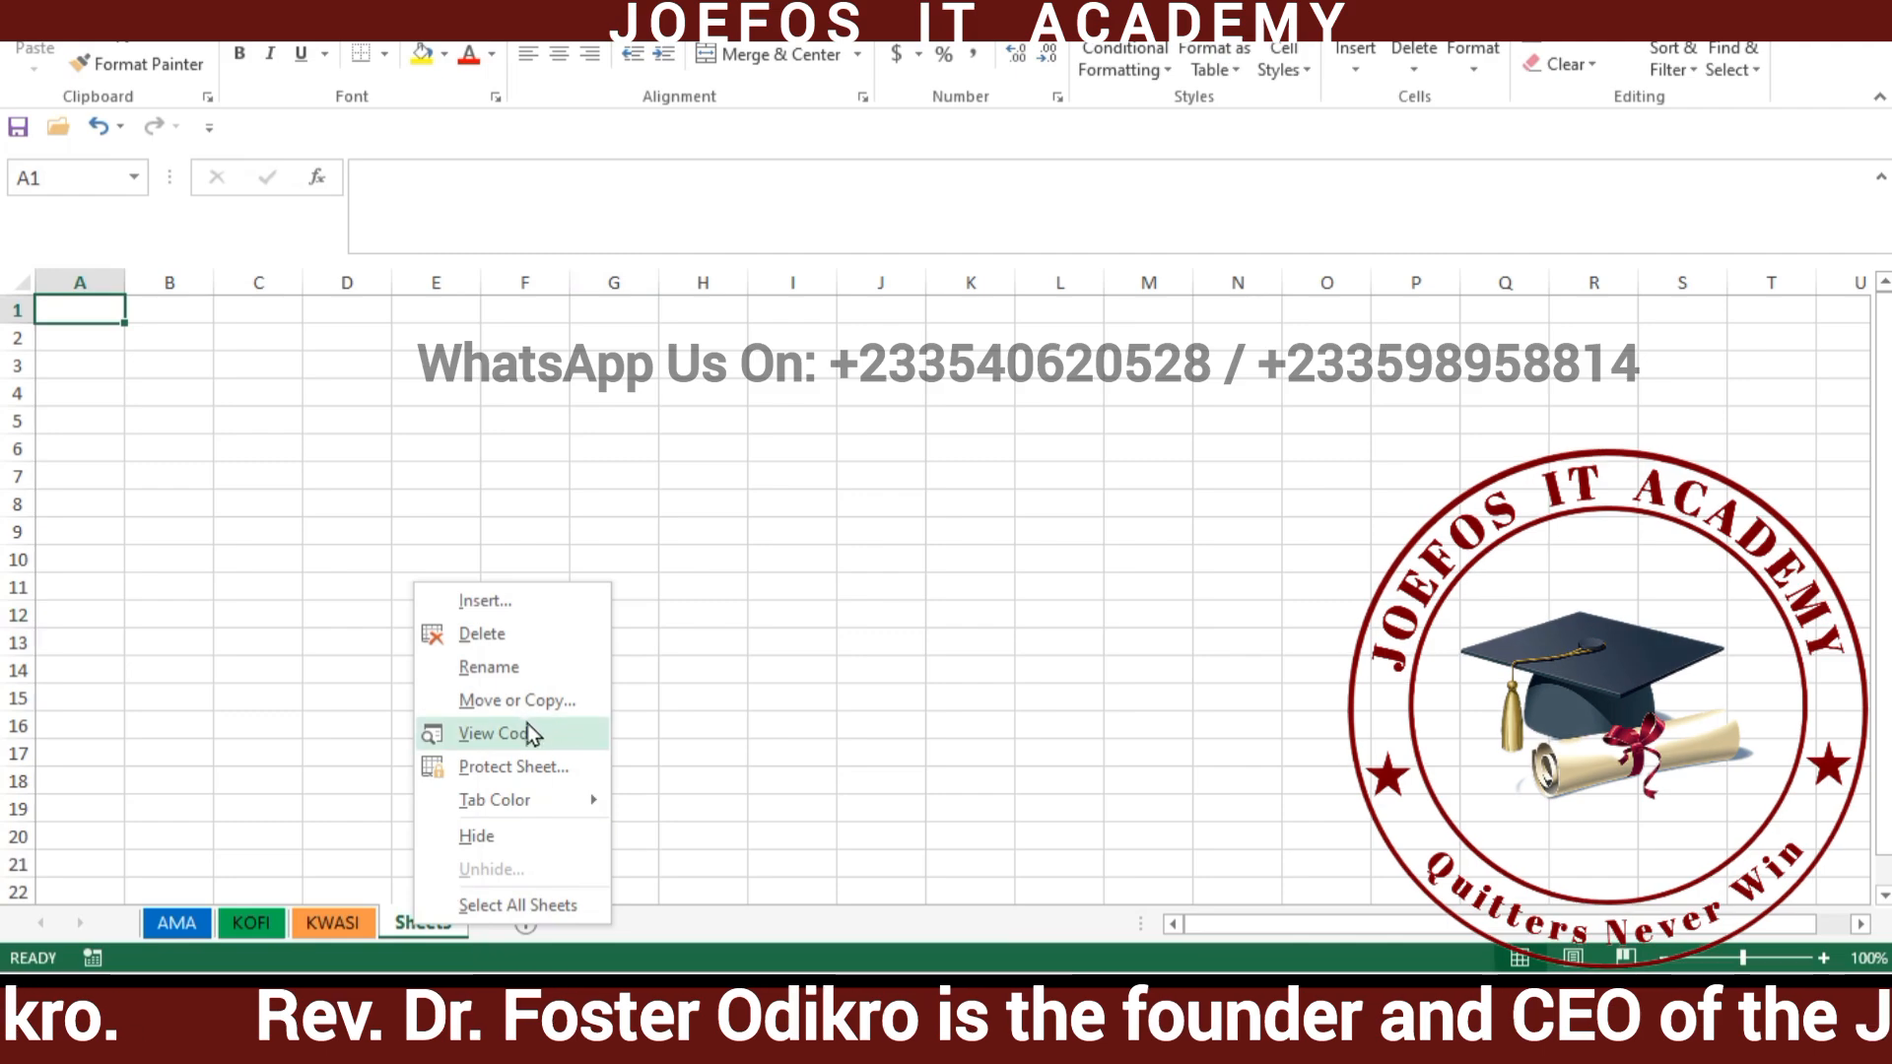
mouse_move(534, 798)
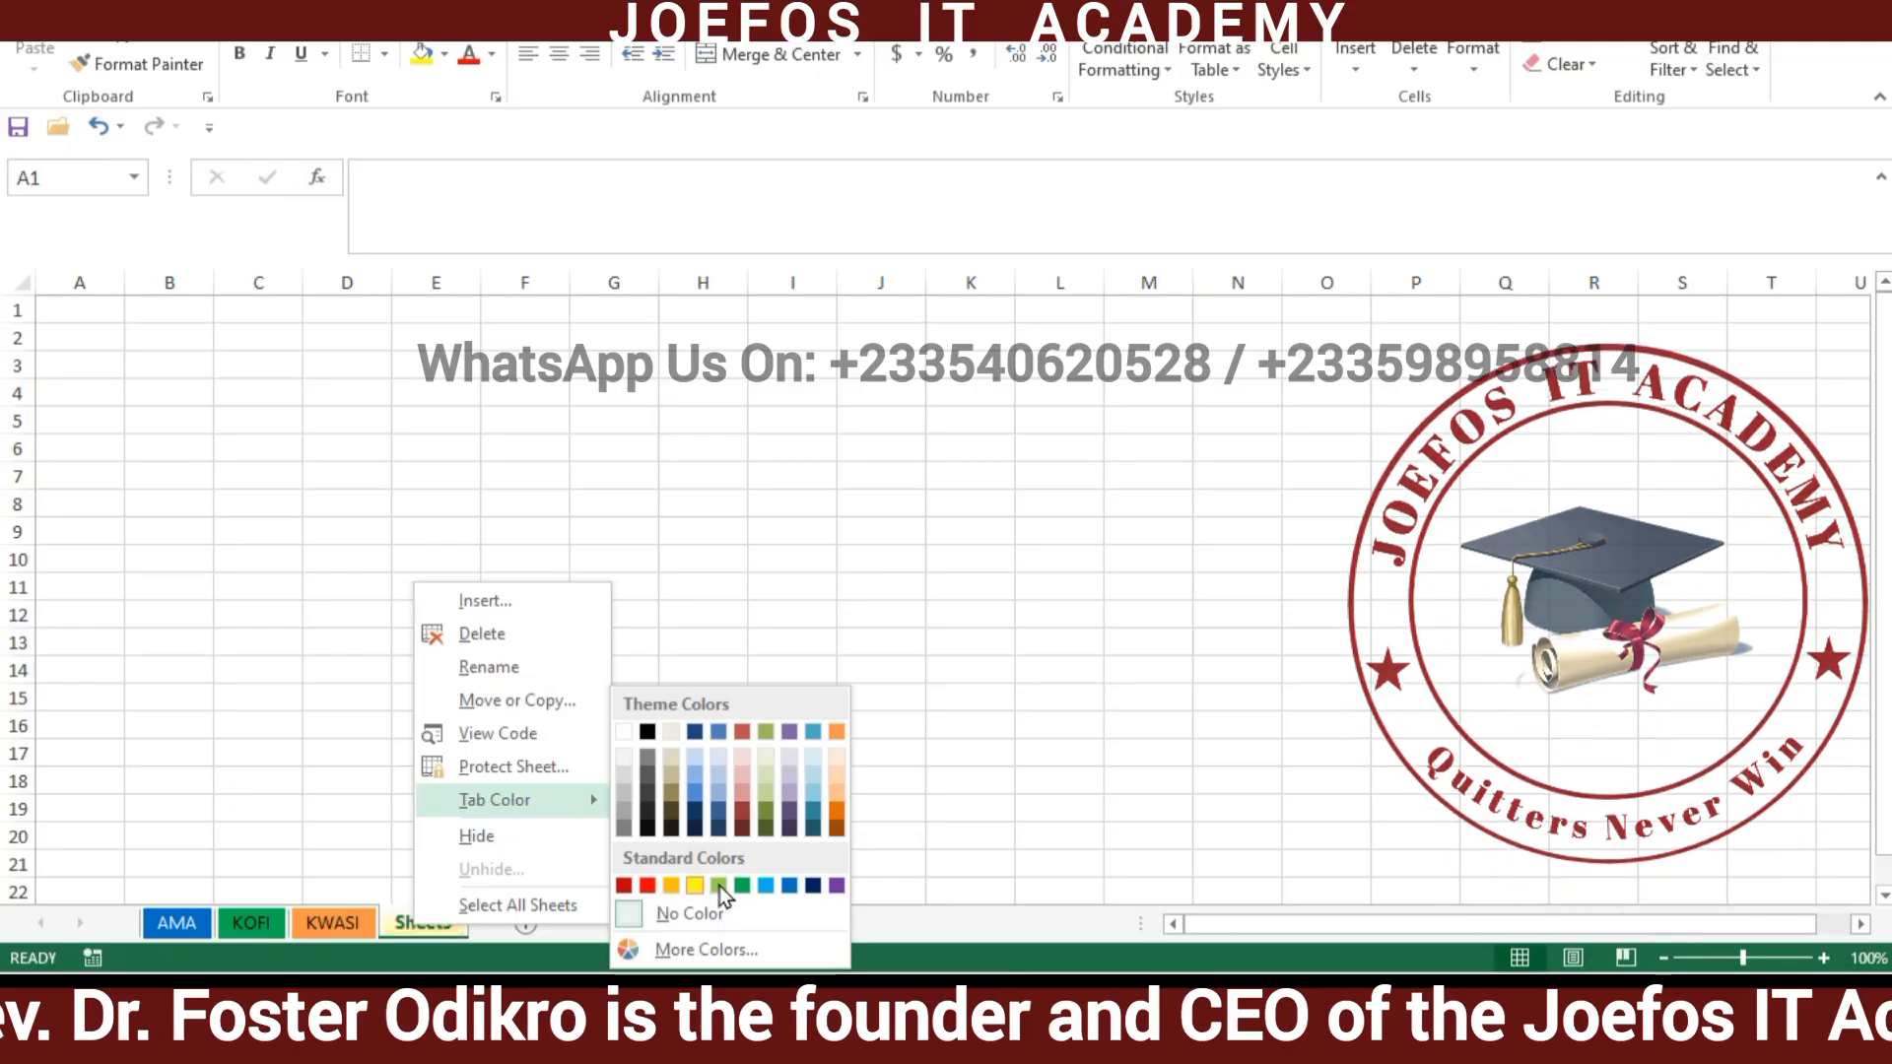
left_click(835, 885)
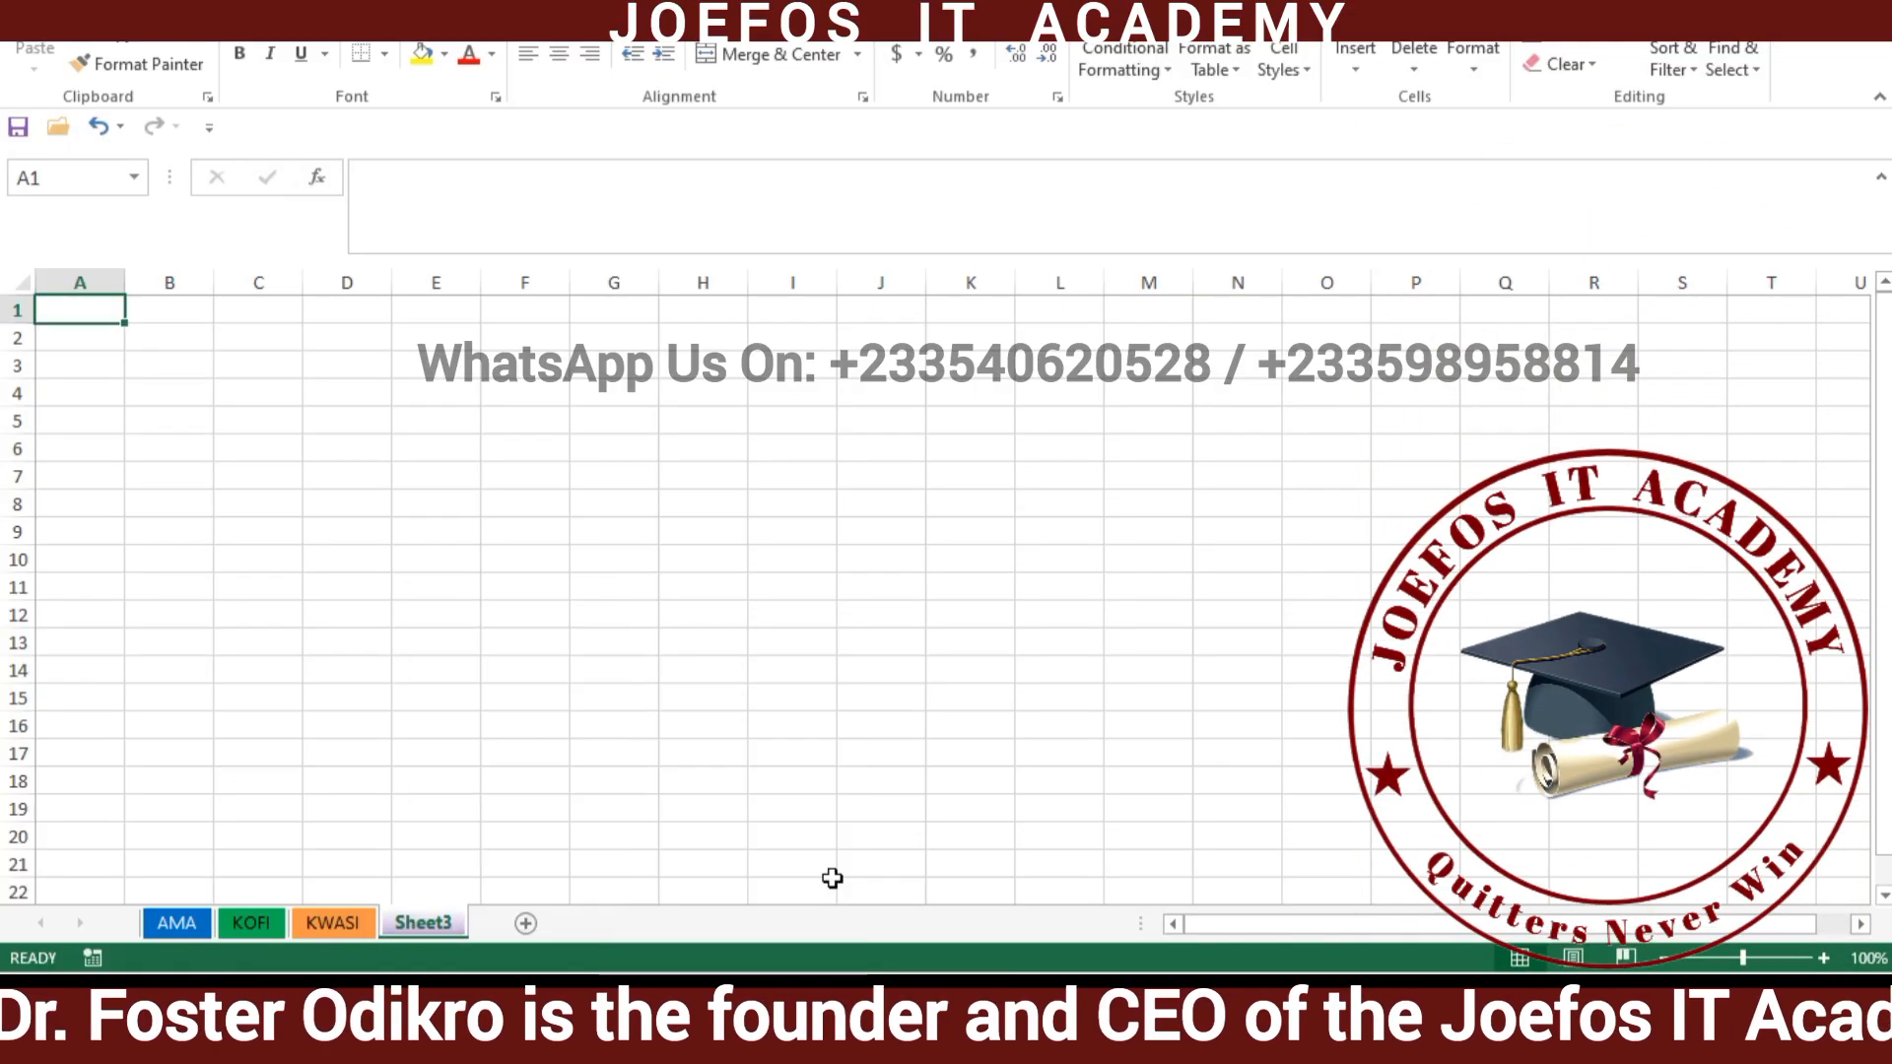
left_click(899, 673)
left_click(345, 920)
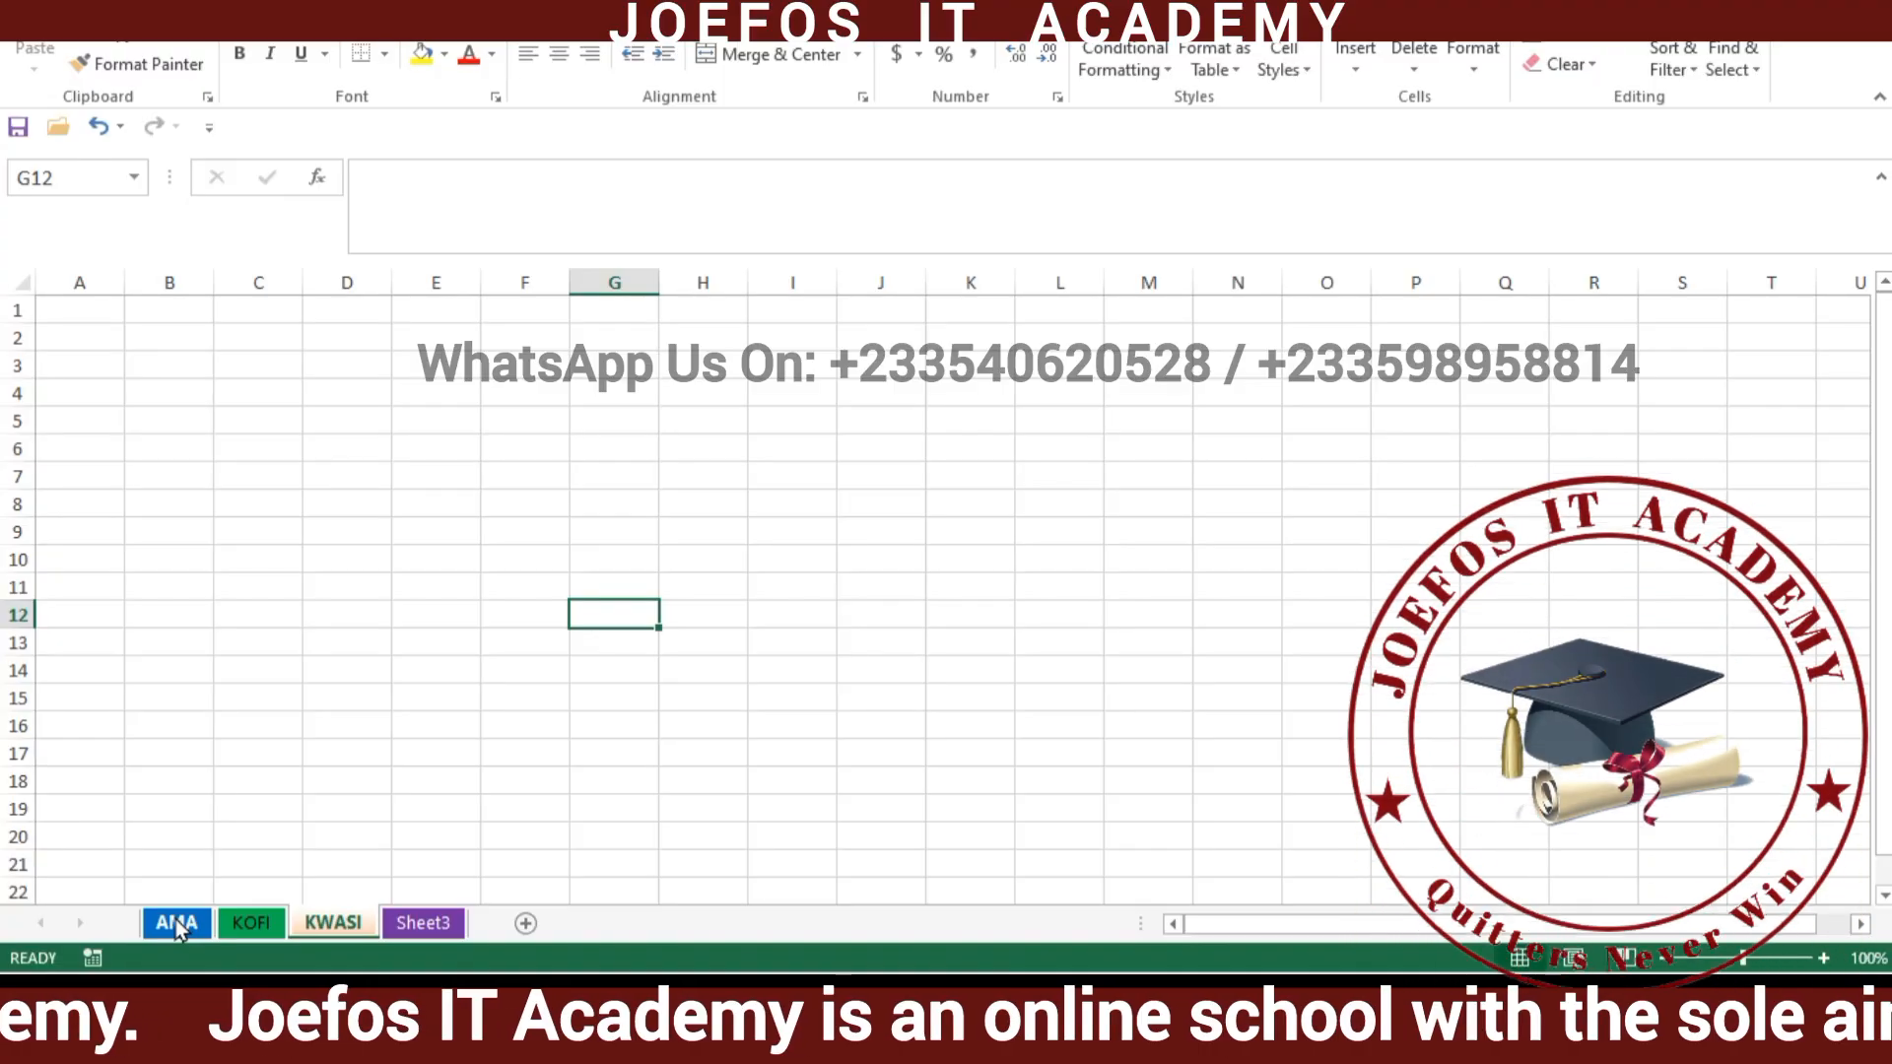
Change the tab color of the AMA sheet to the standard red.
right_click(177, 923)
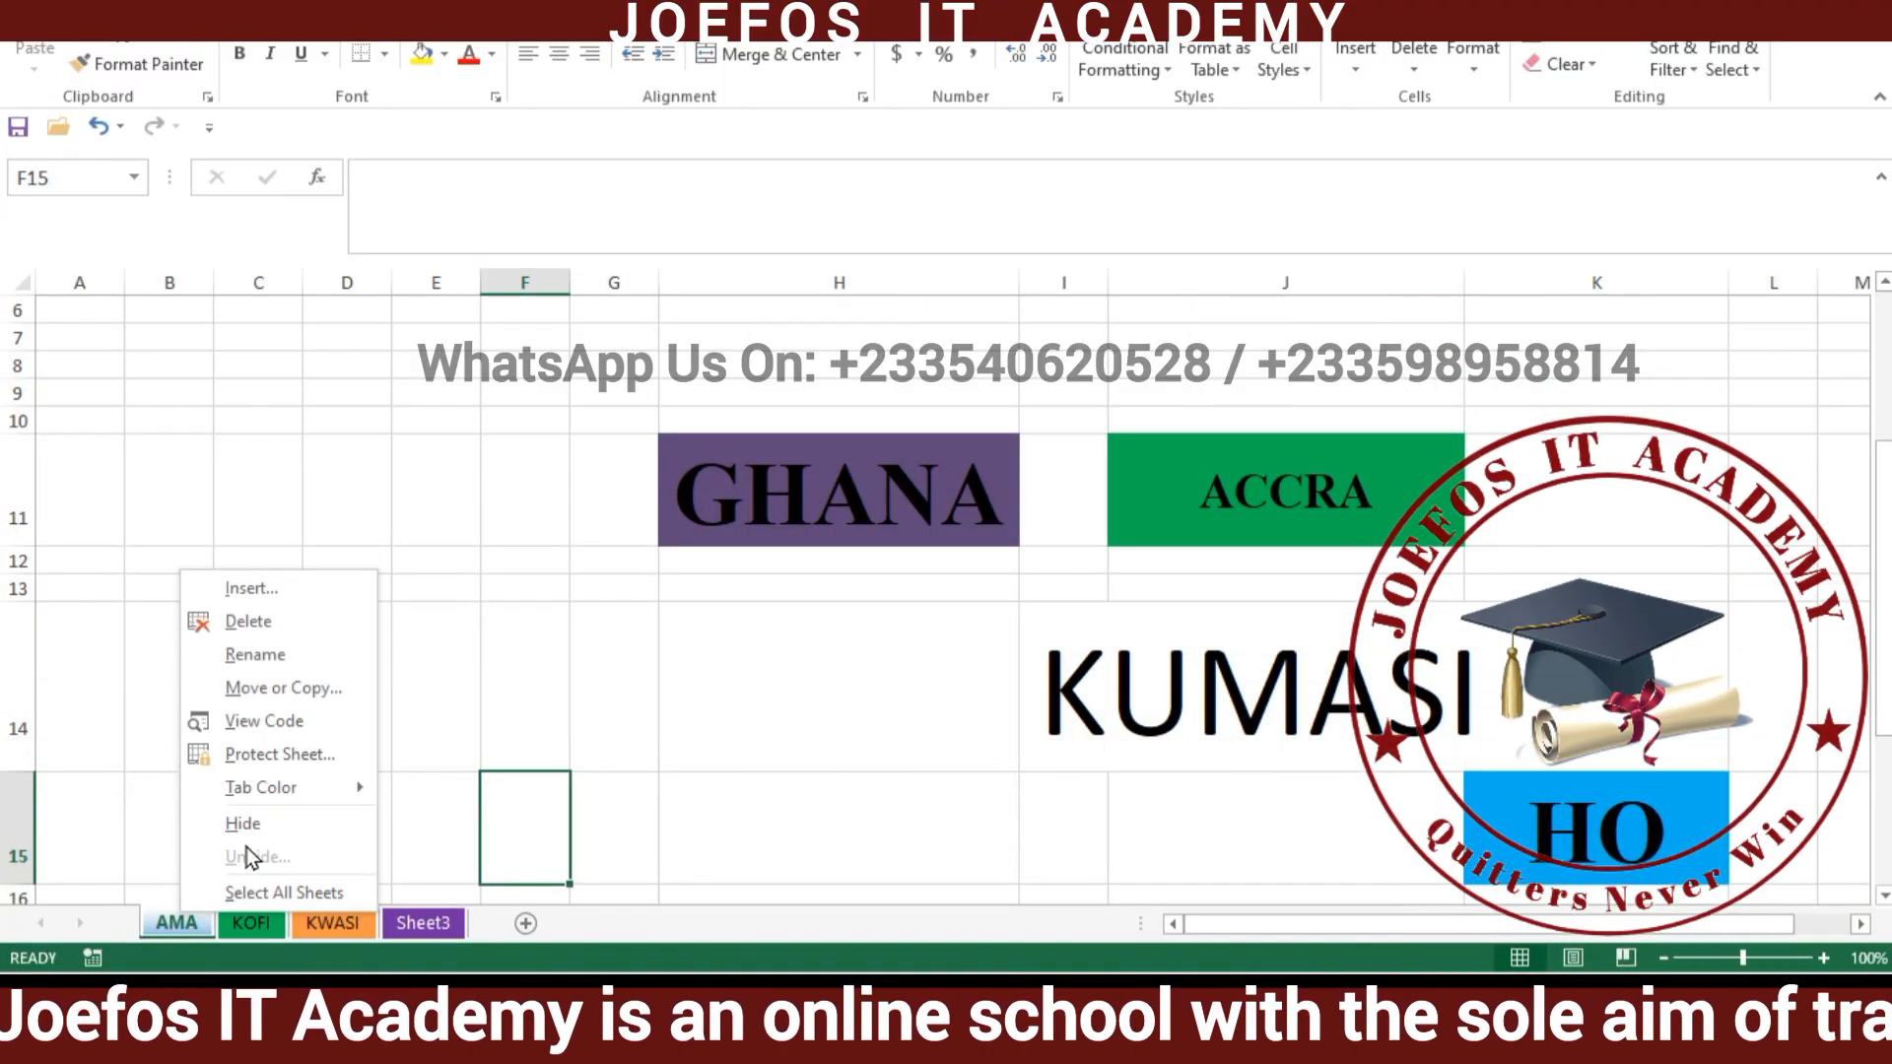
mouse_move(284, 778)
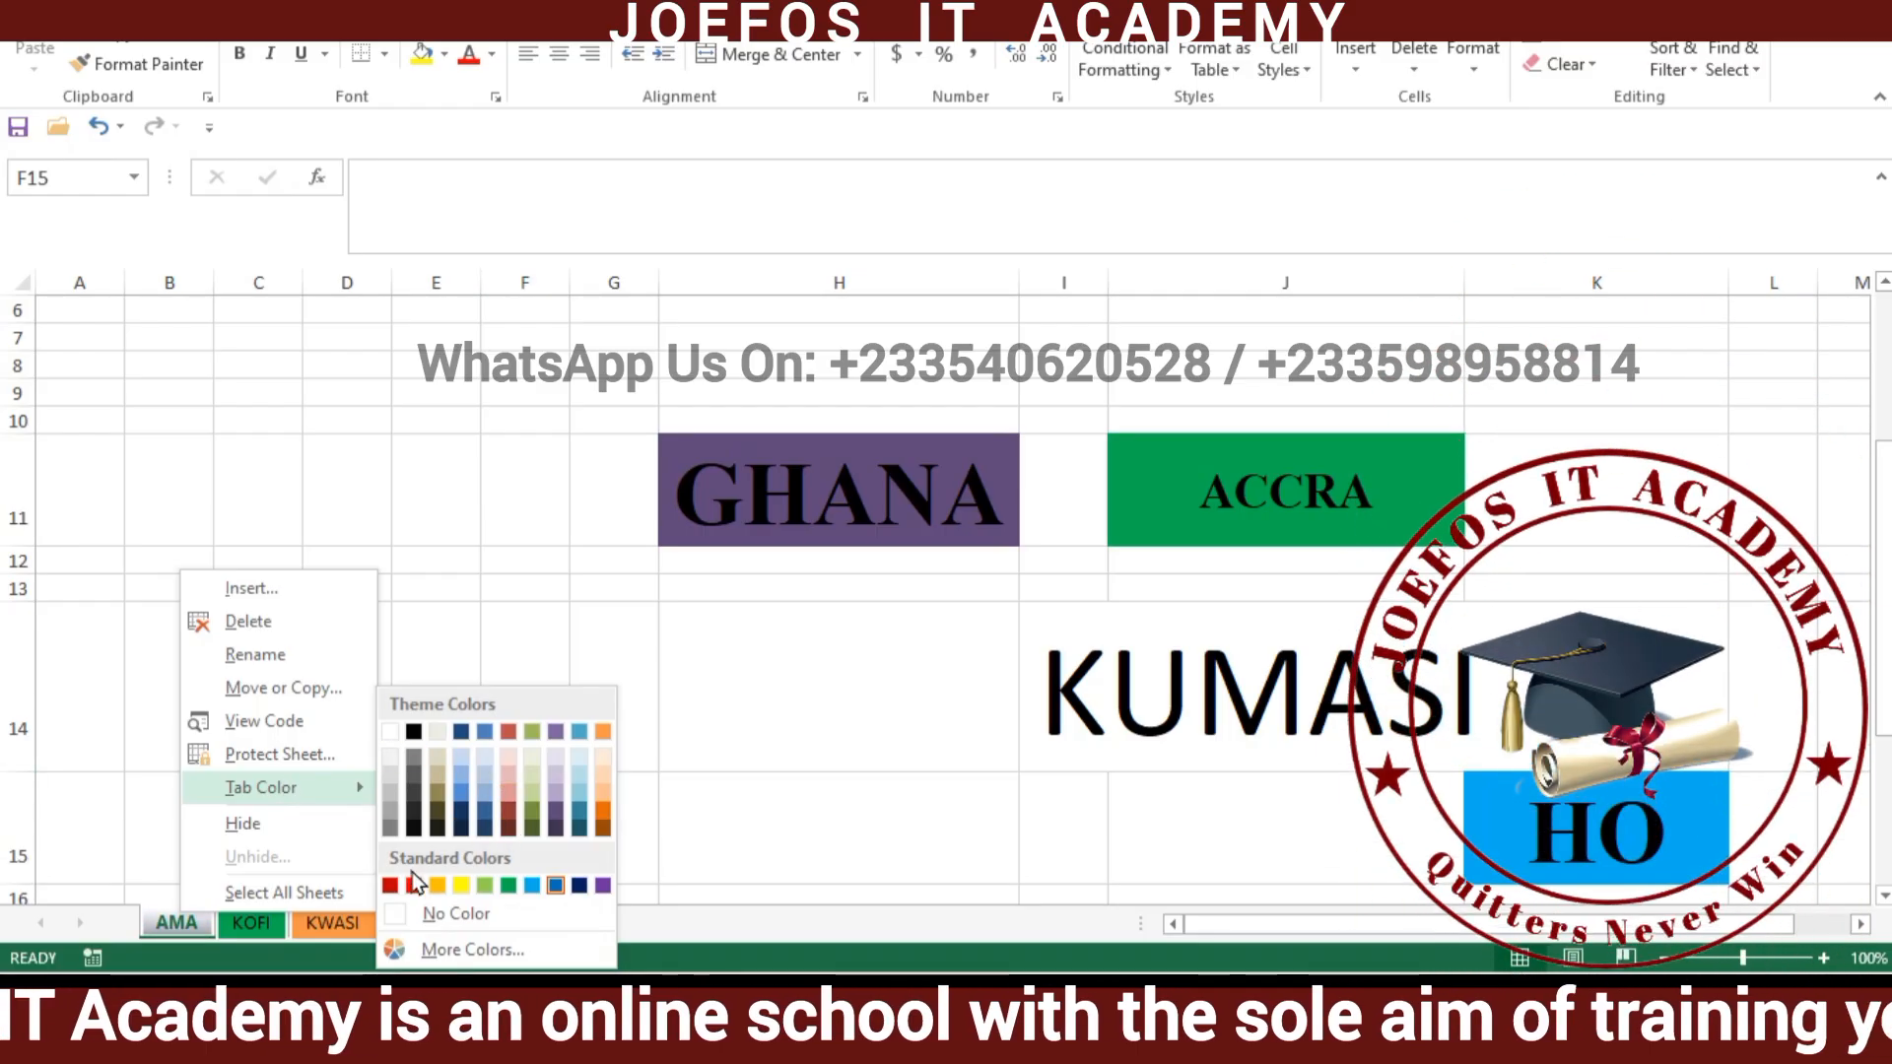
left_click(410, 883)
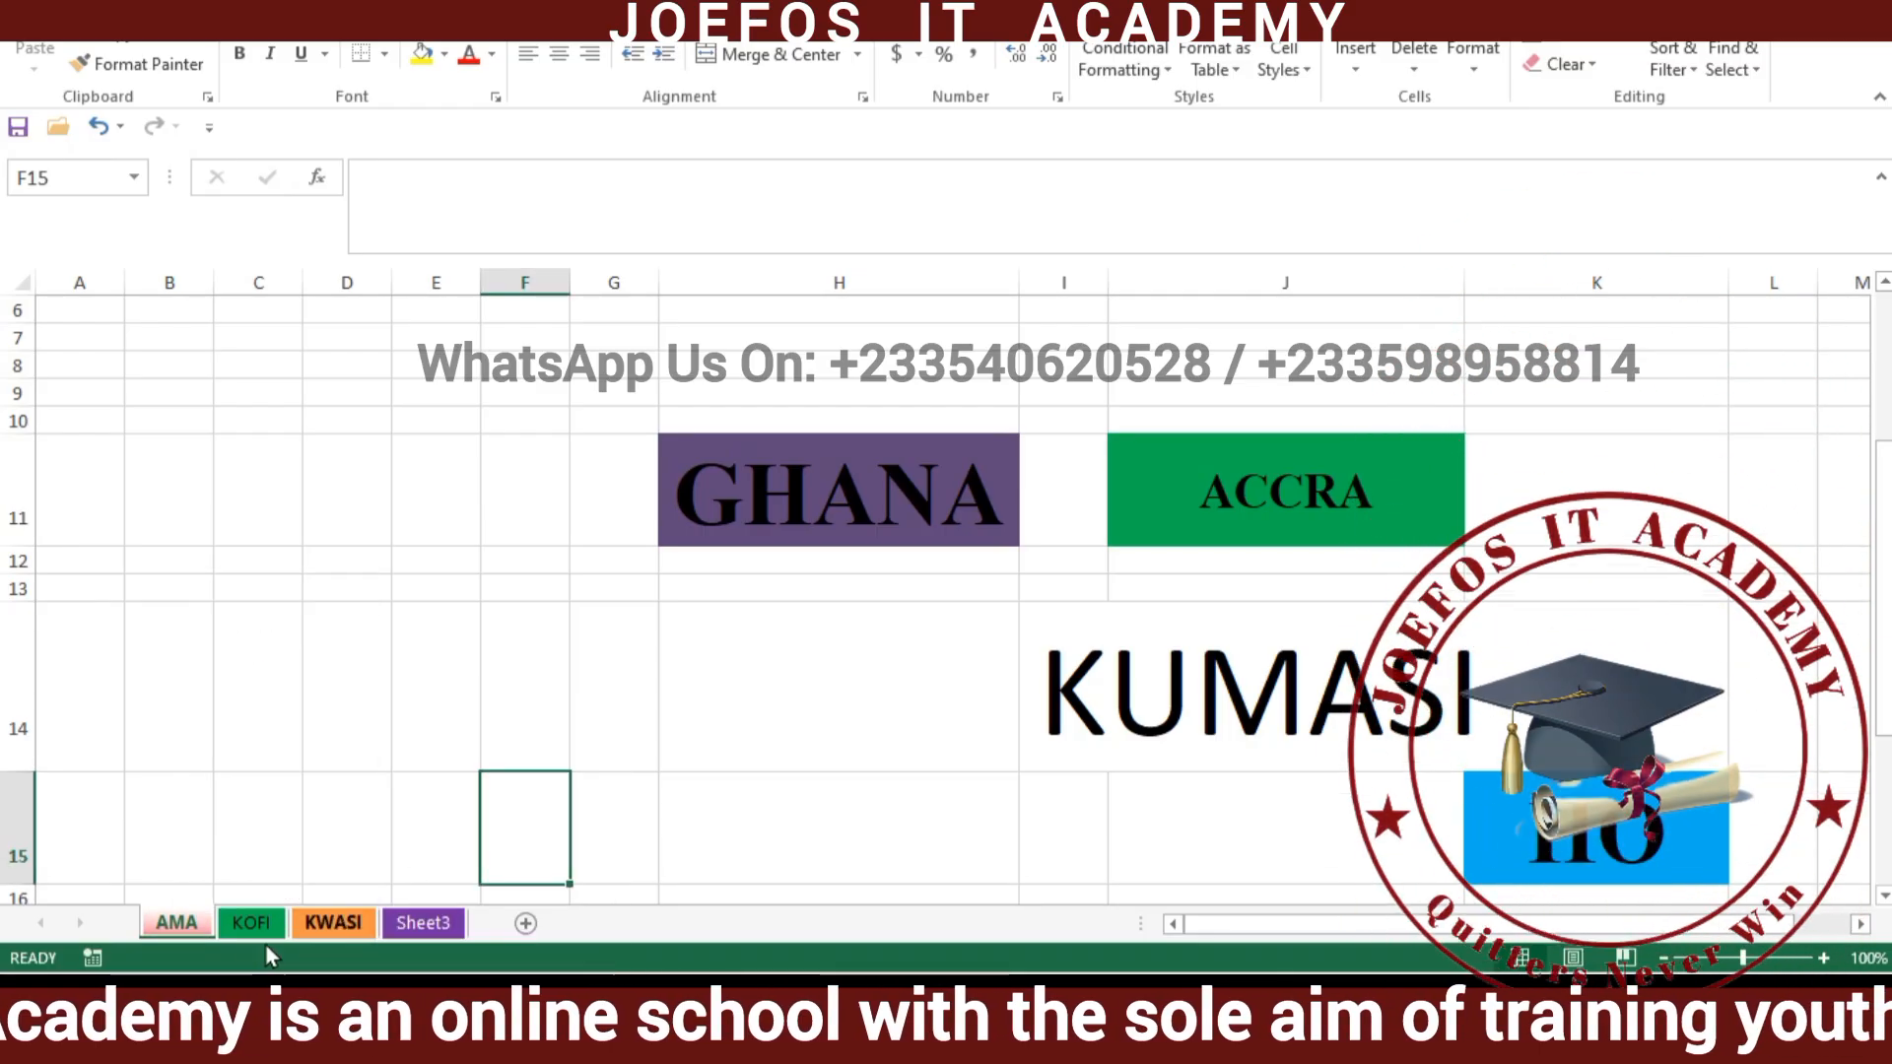
Change the tab color of the KOFI sheet to the olive green theme color.
left_click(254, 924)
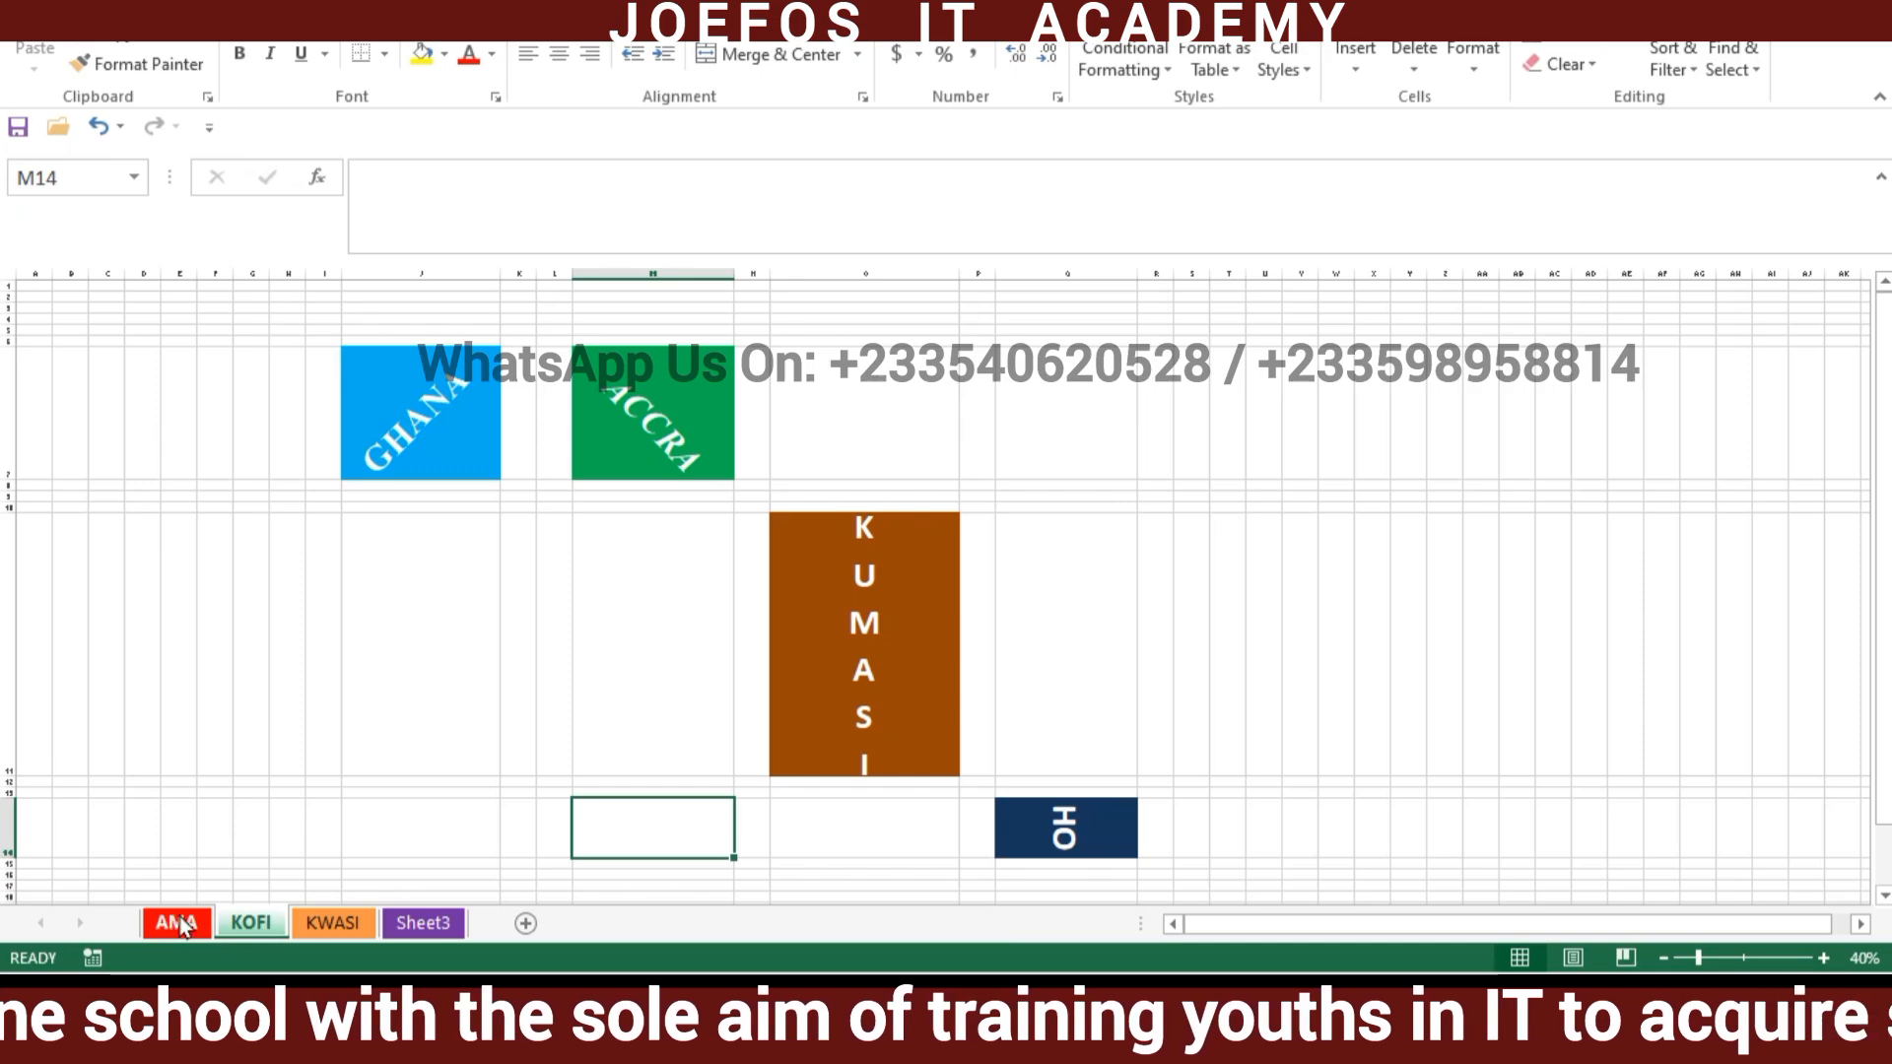
right_click(266, 916)
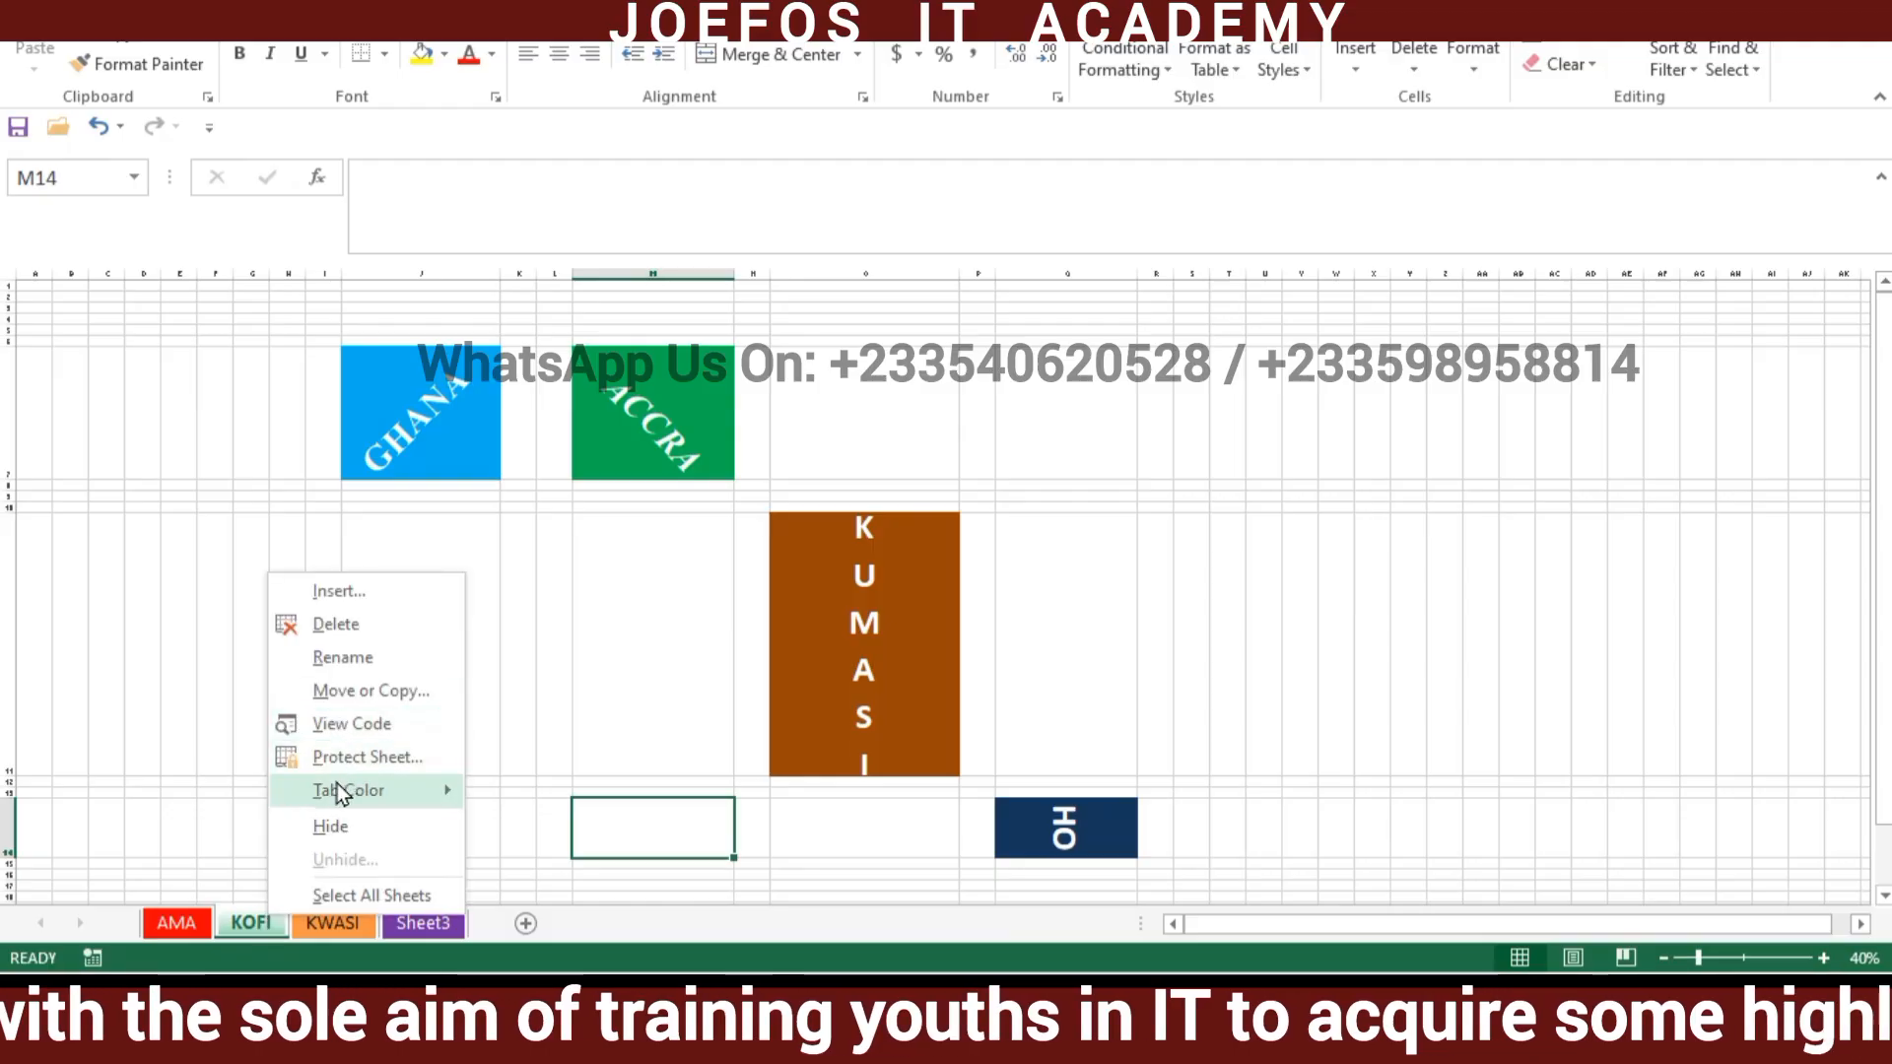
mouse_move(337, 783)
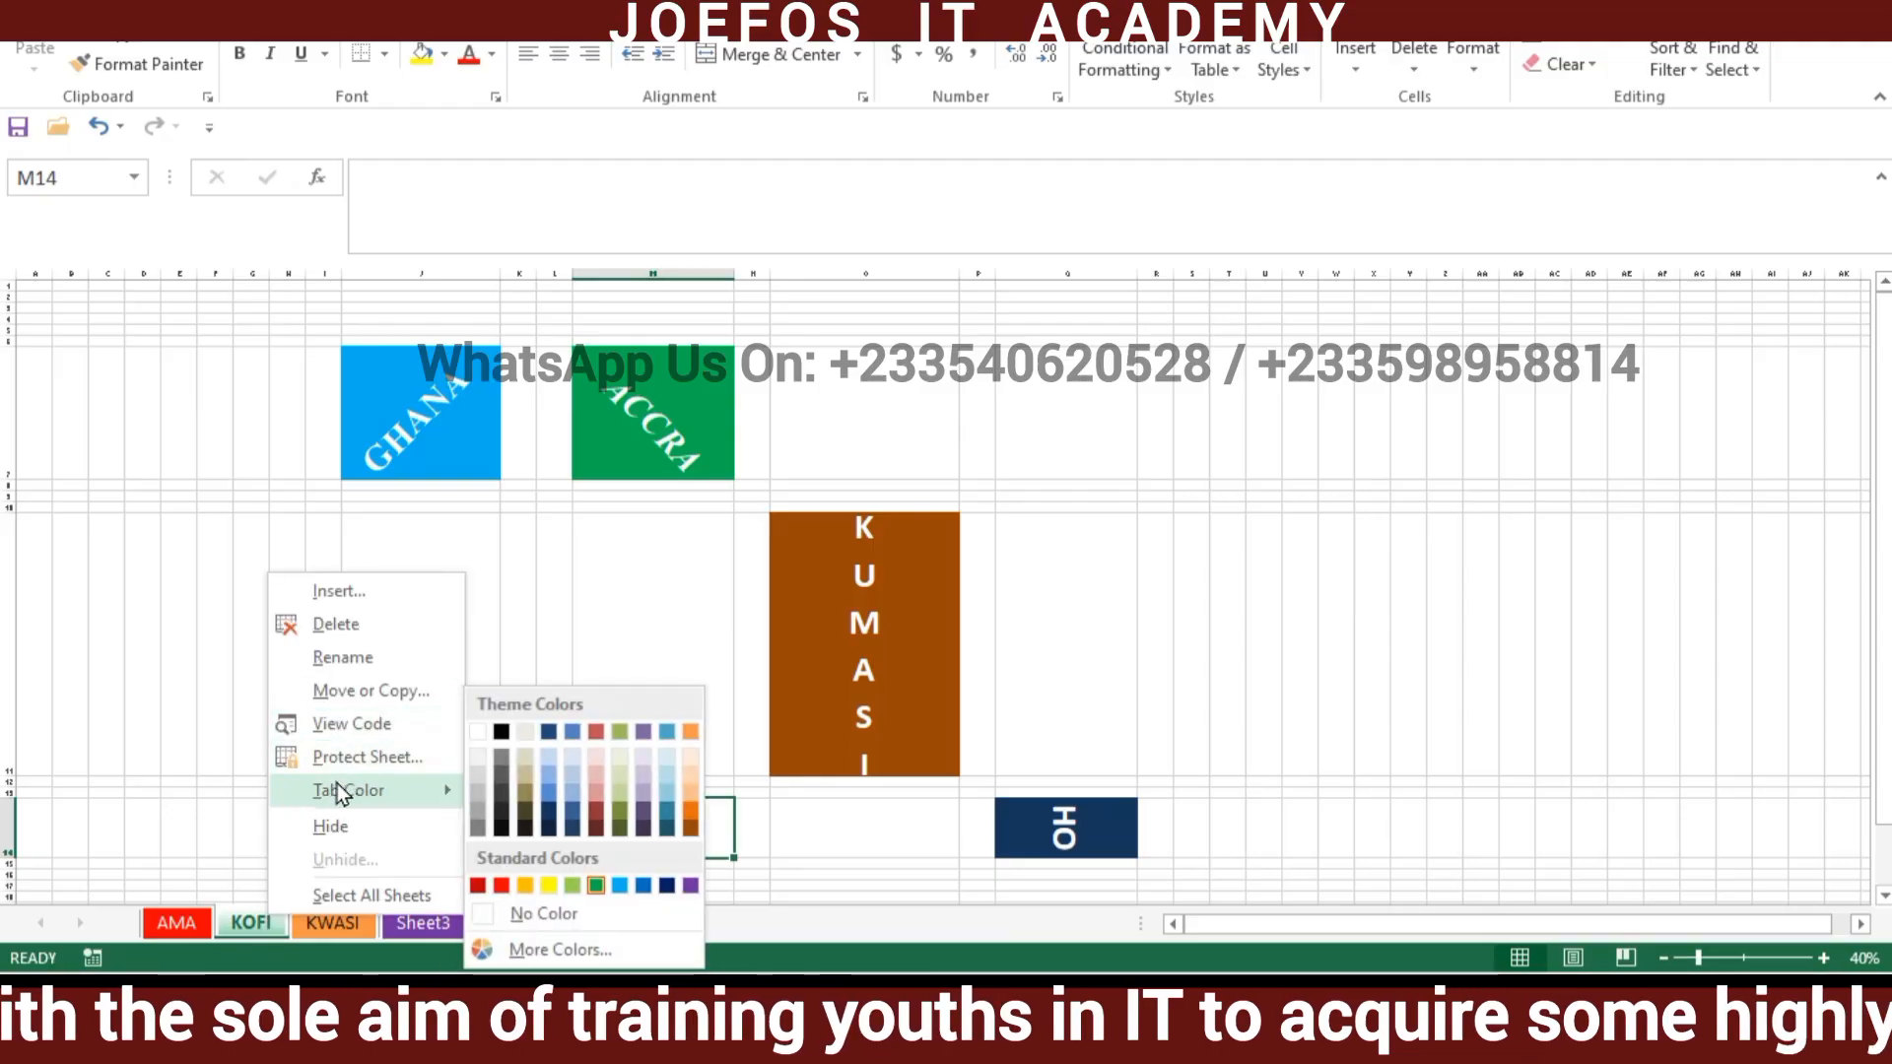
left_click(622, 736)
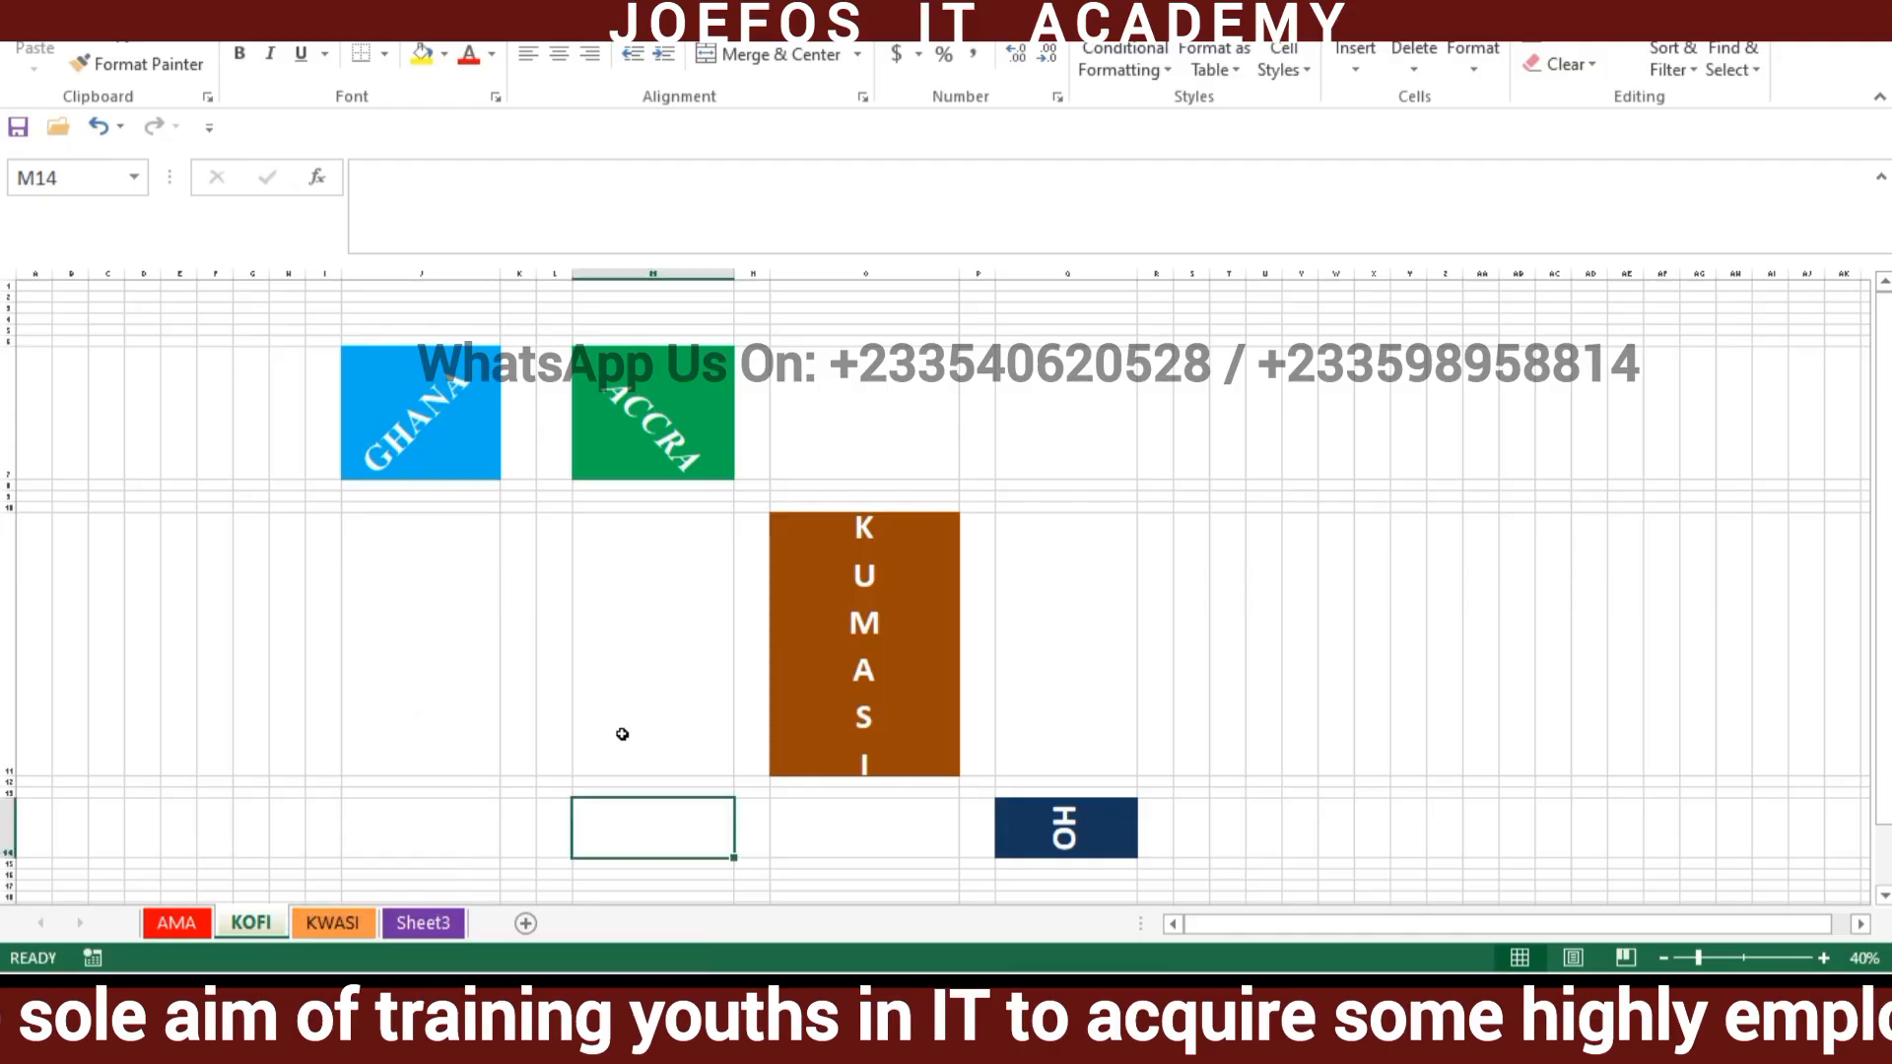
Change the tab color of the KWASI sheet to a near-black theme shade.
left_click(354, 920)
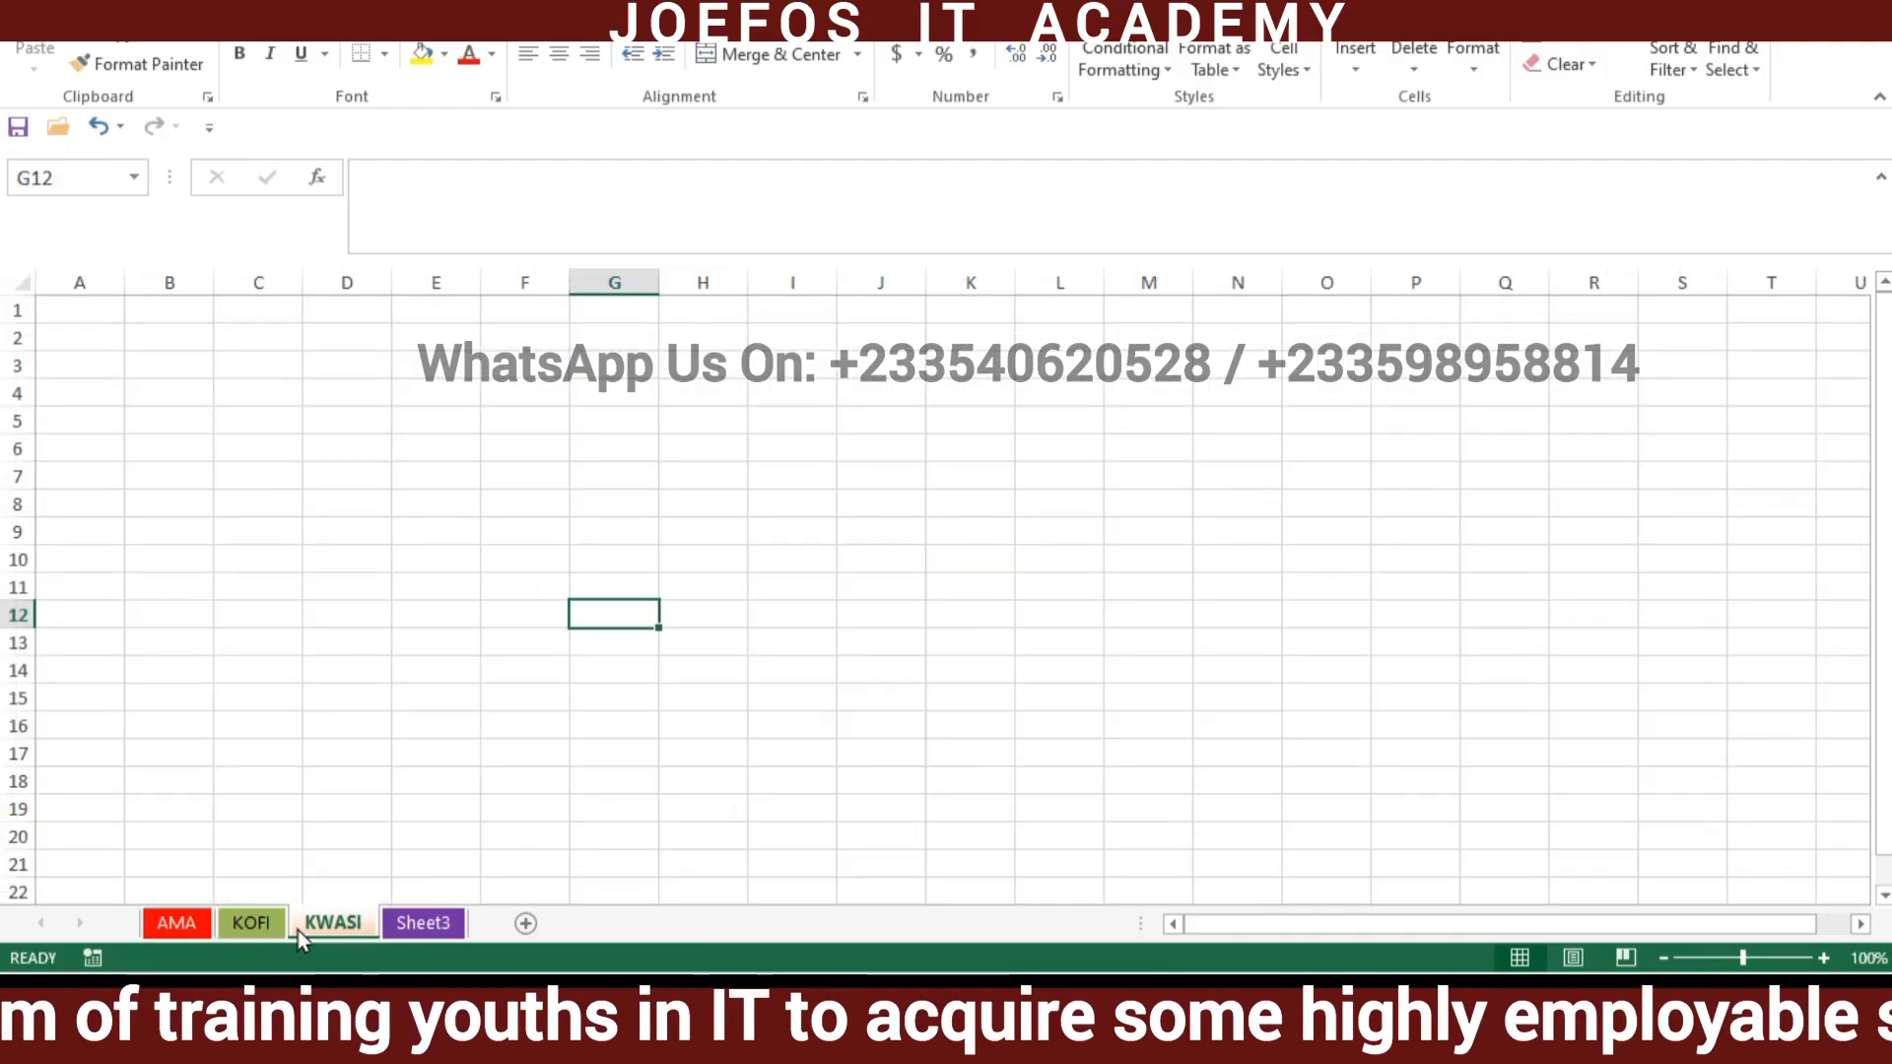
right_click(317, 924)
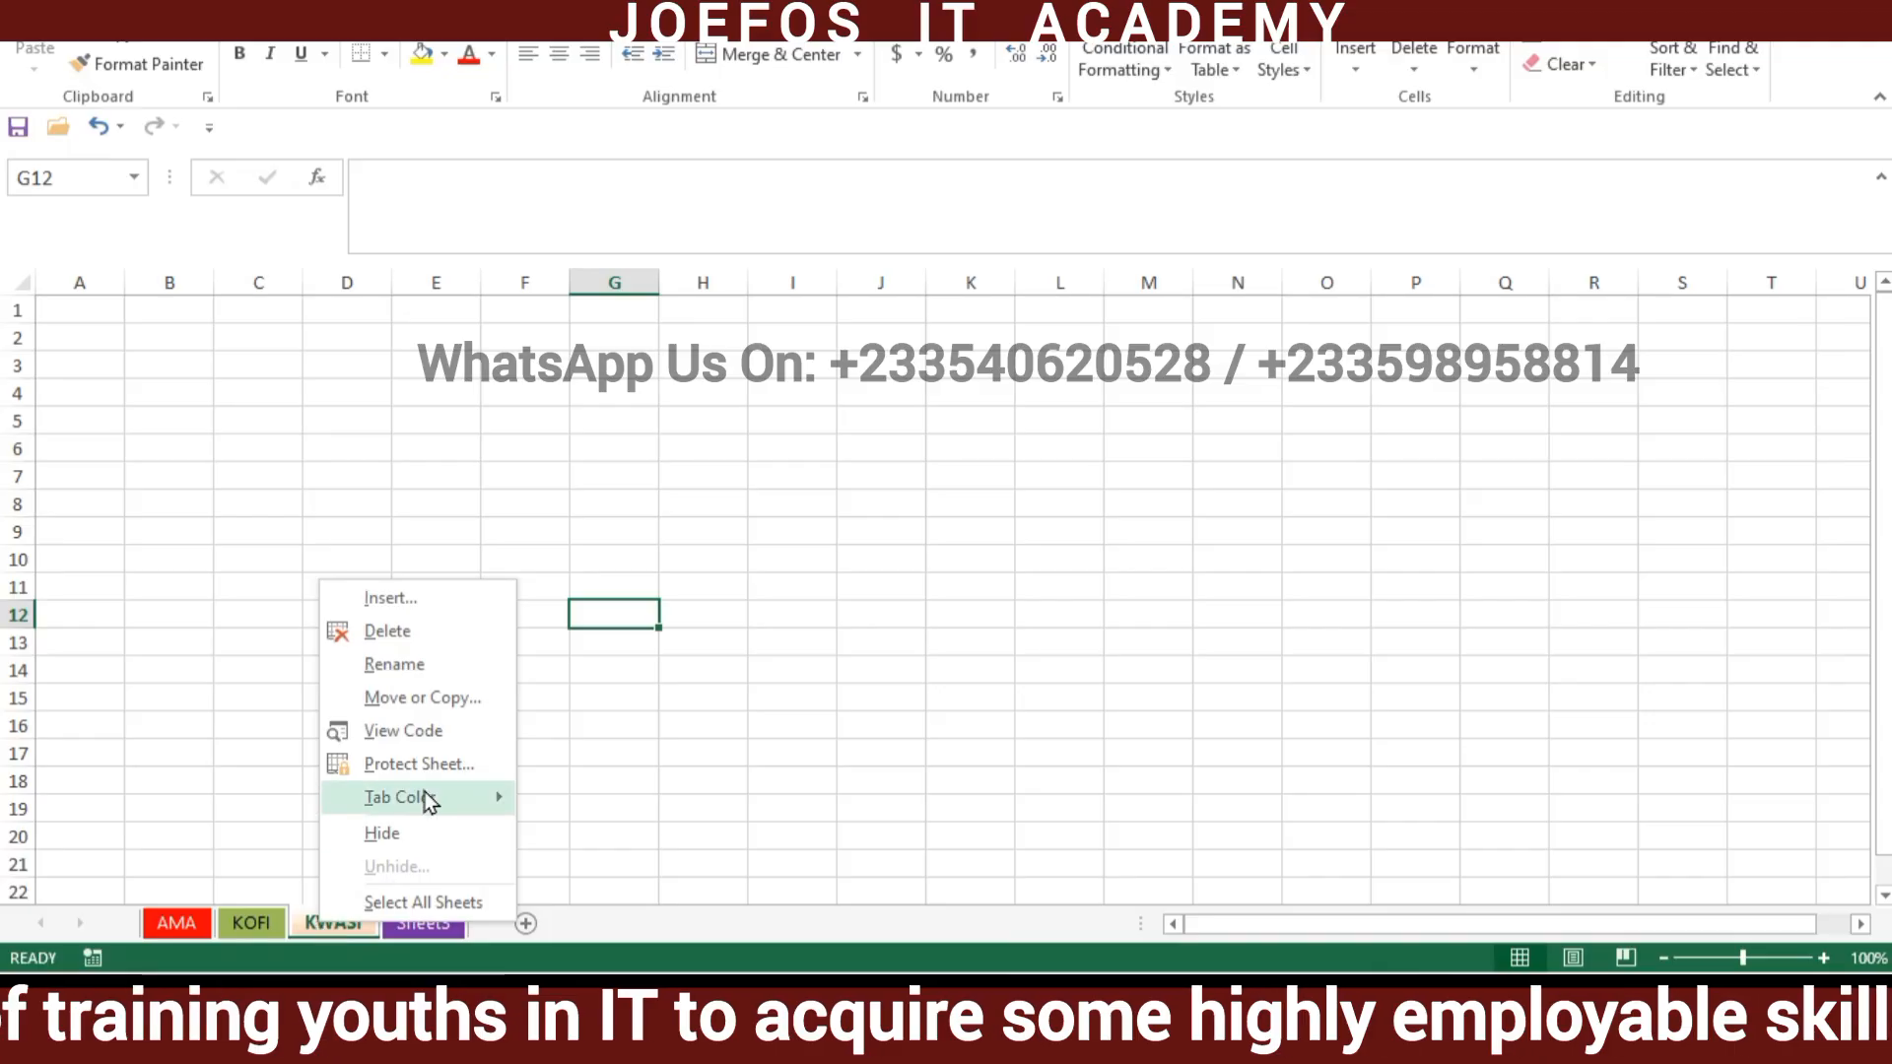
mouse_move(429, 794)
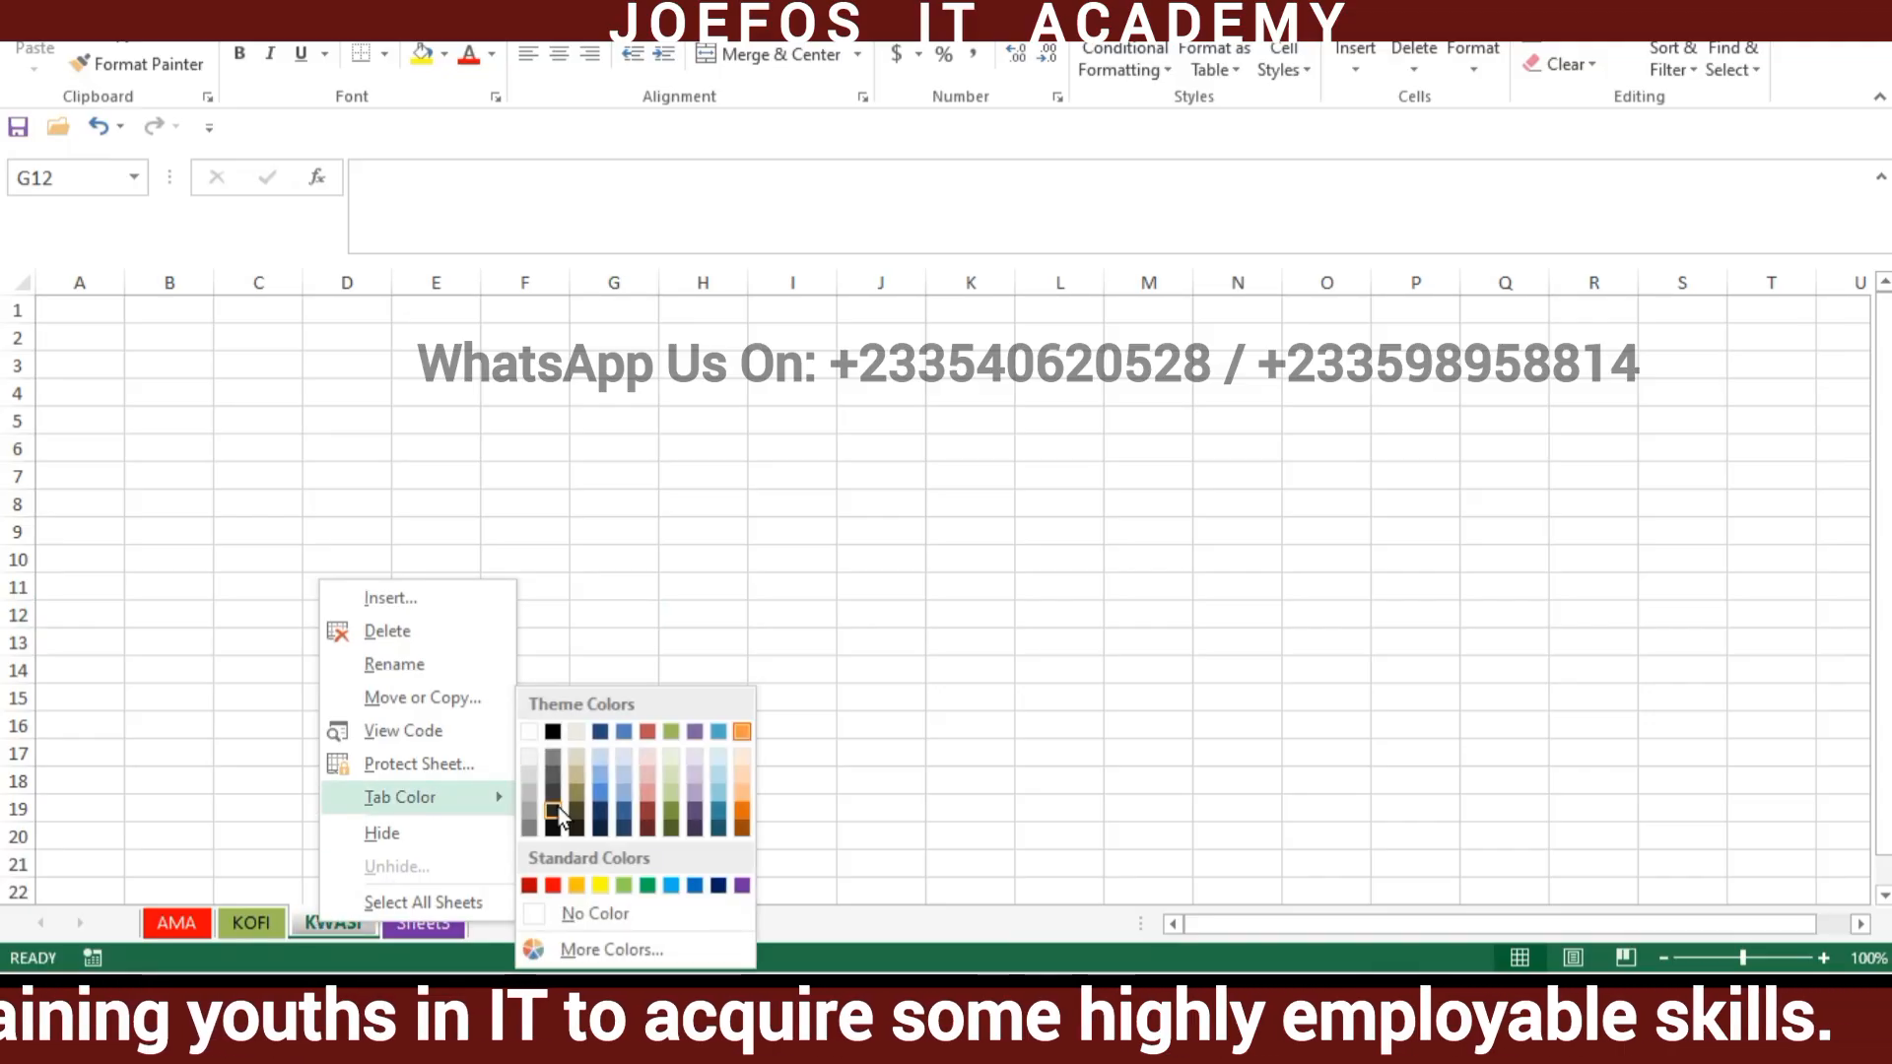
left_click(671, 811)
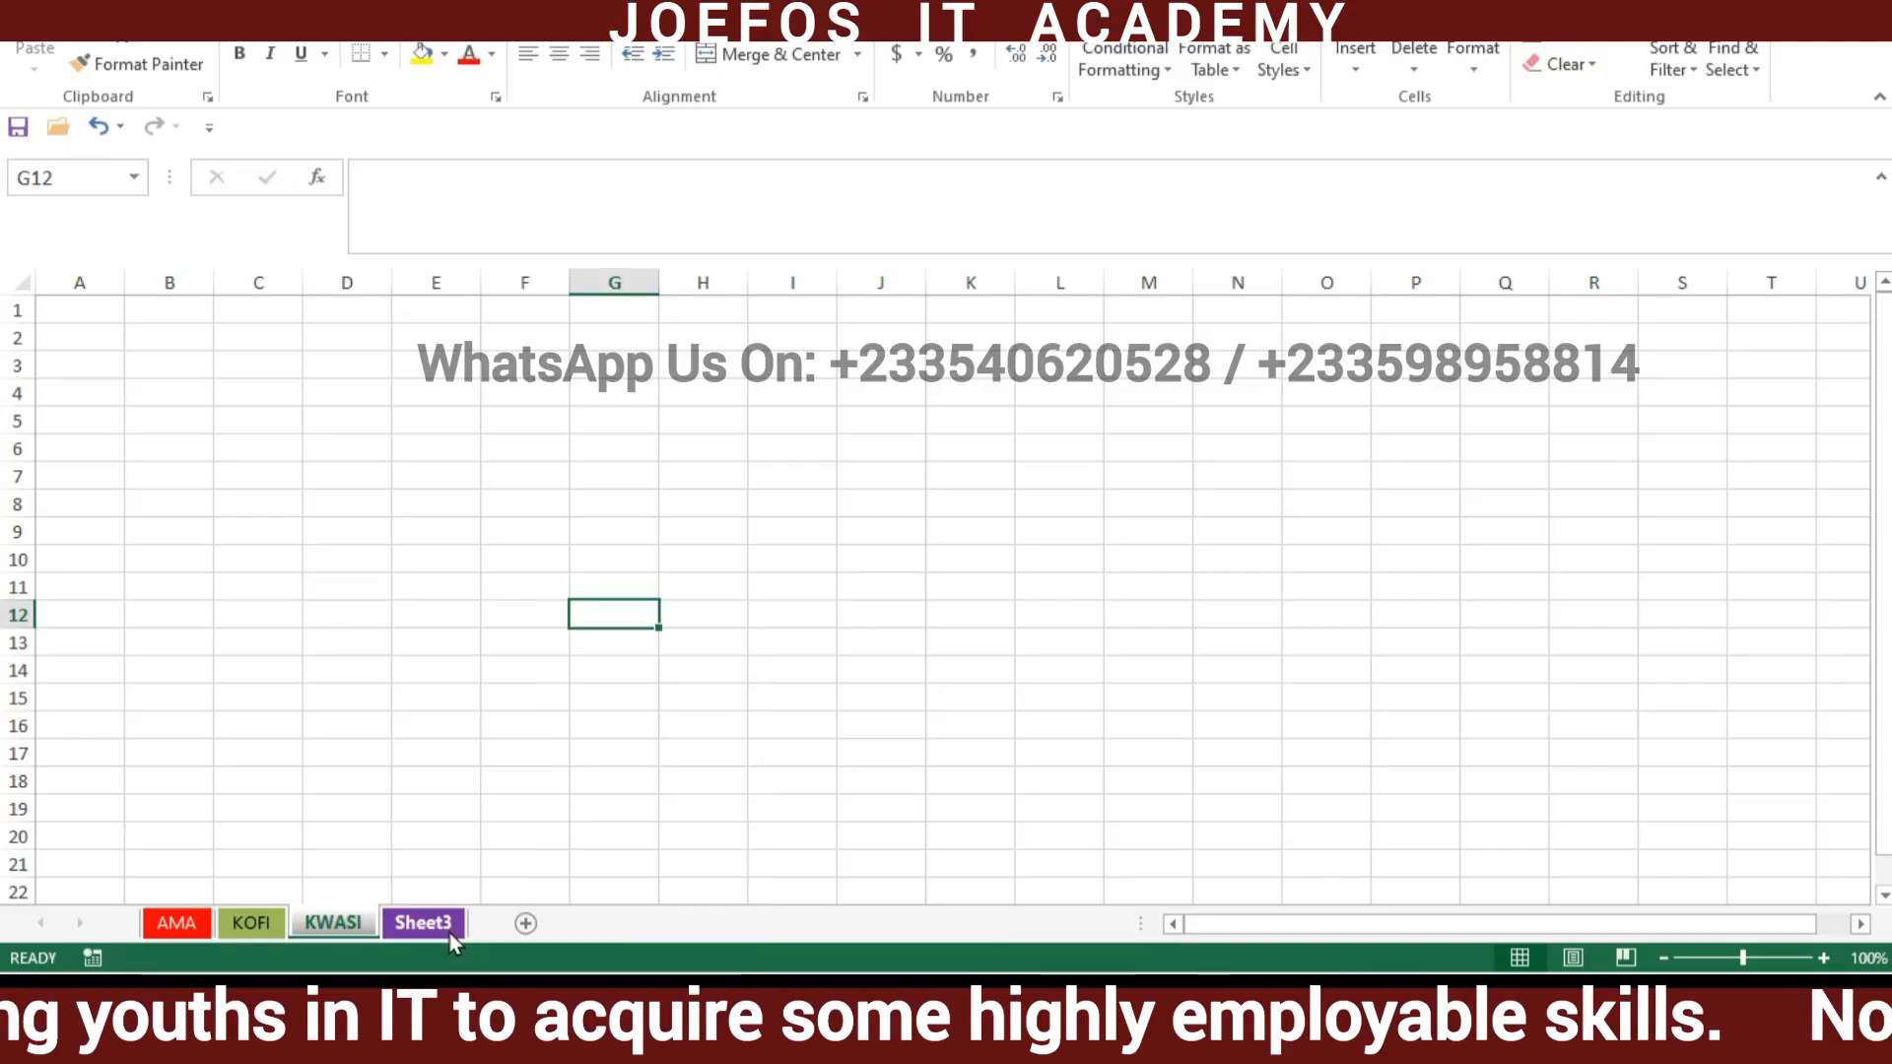
left_click(549, 834)
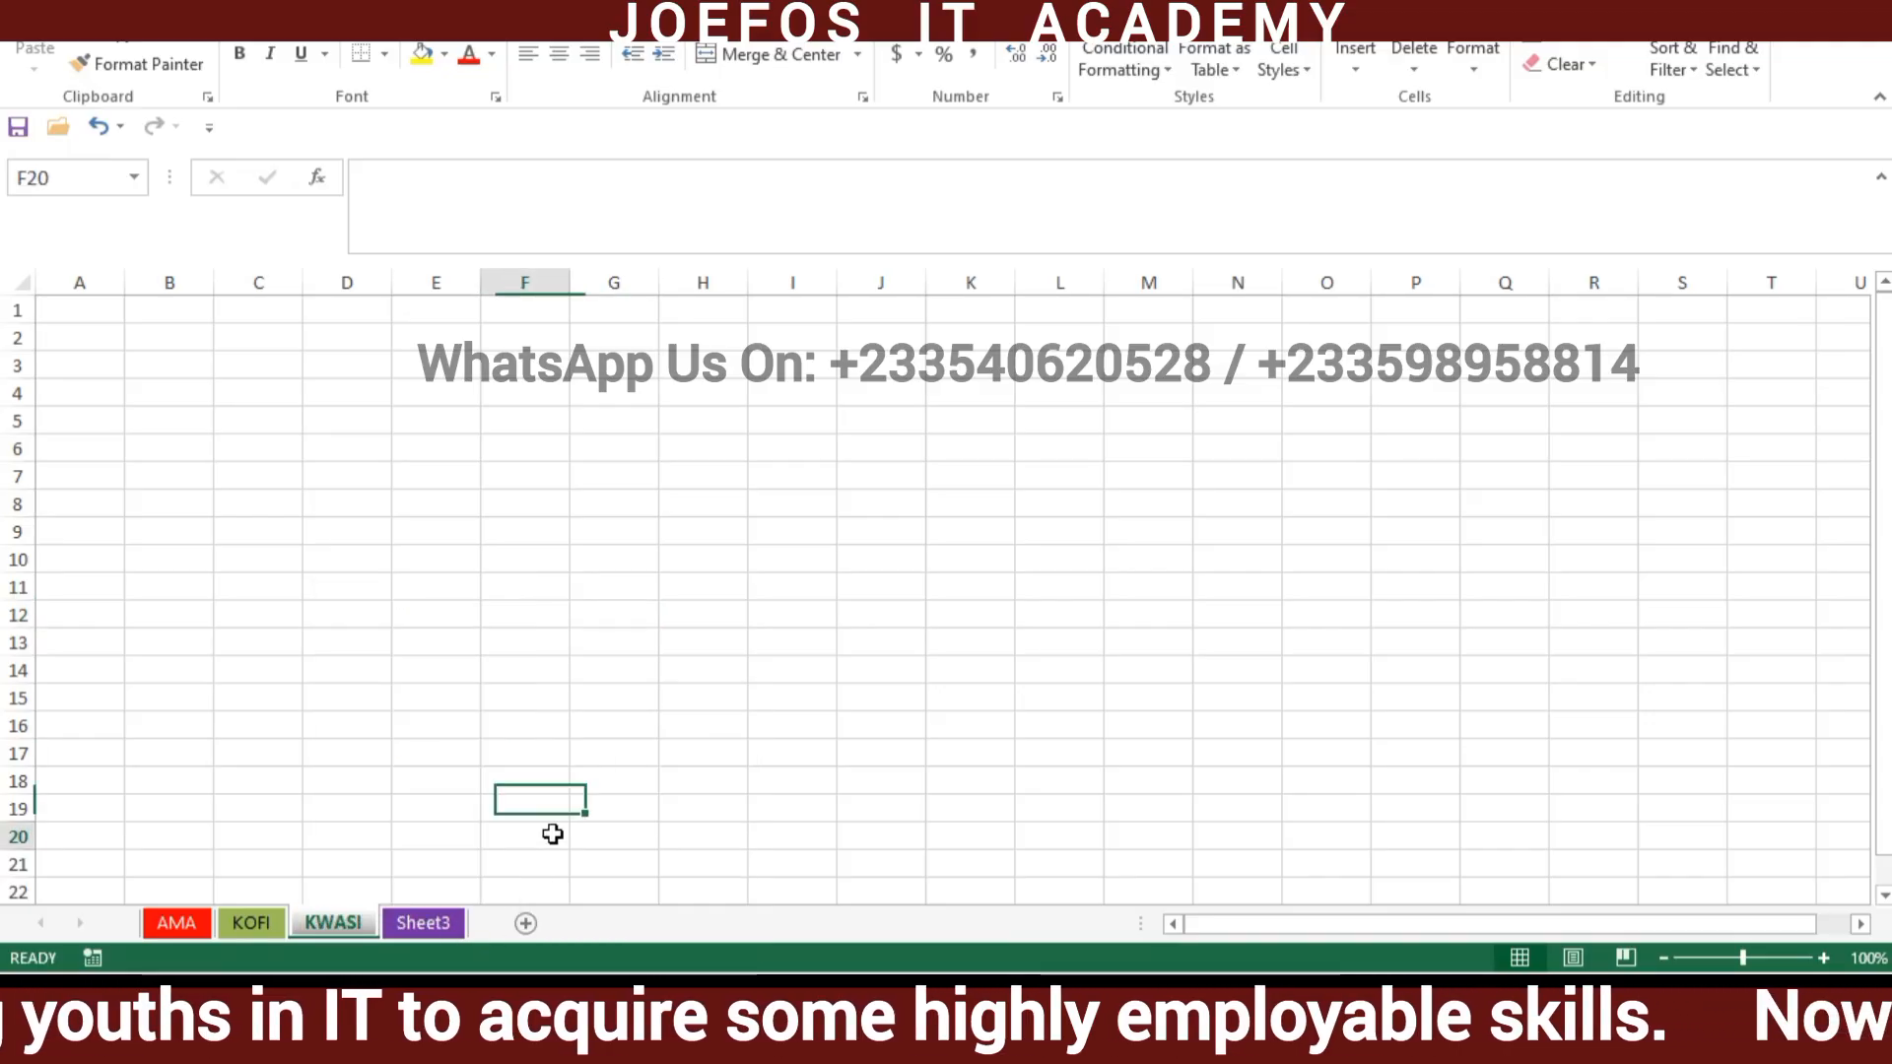
Change the tab color of Sheet3 to a dark aqua theme shade, and return to cell H14 of the KWASI sheet.
left_click(423, 922)
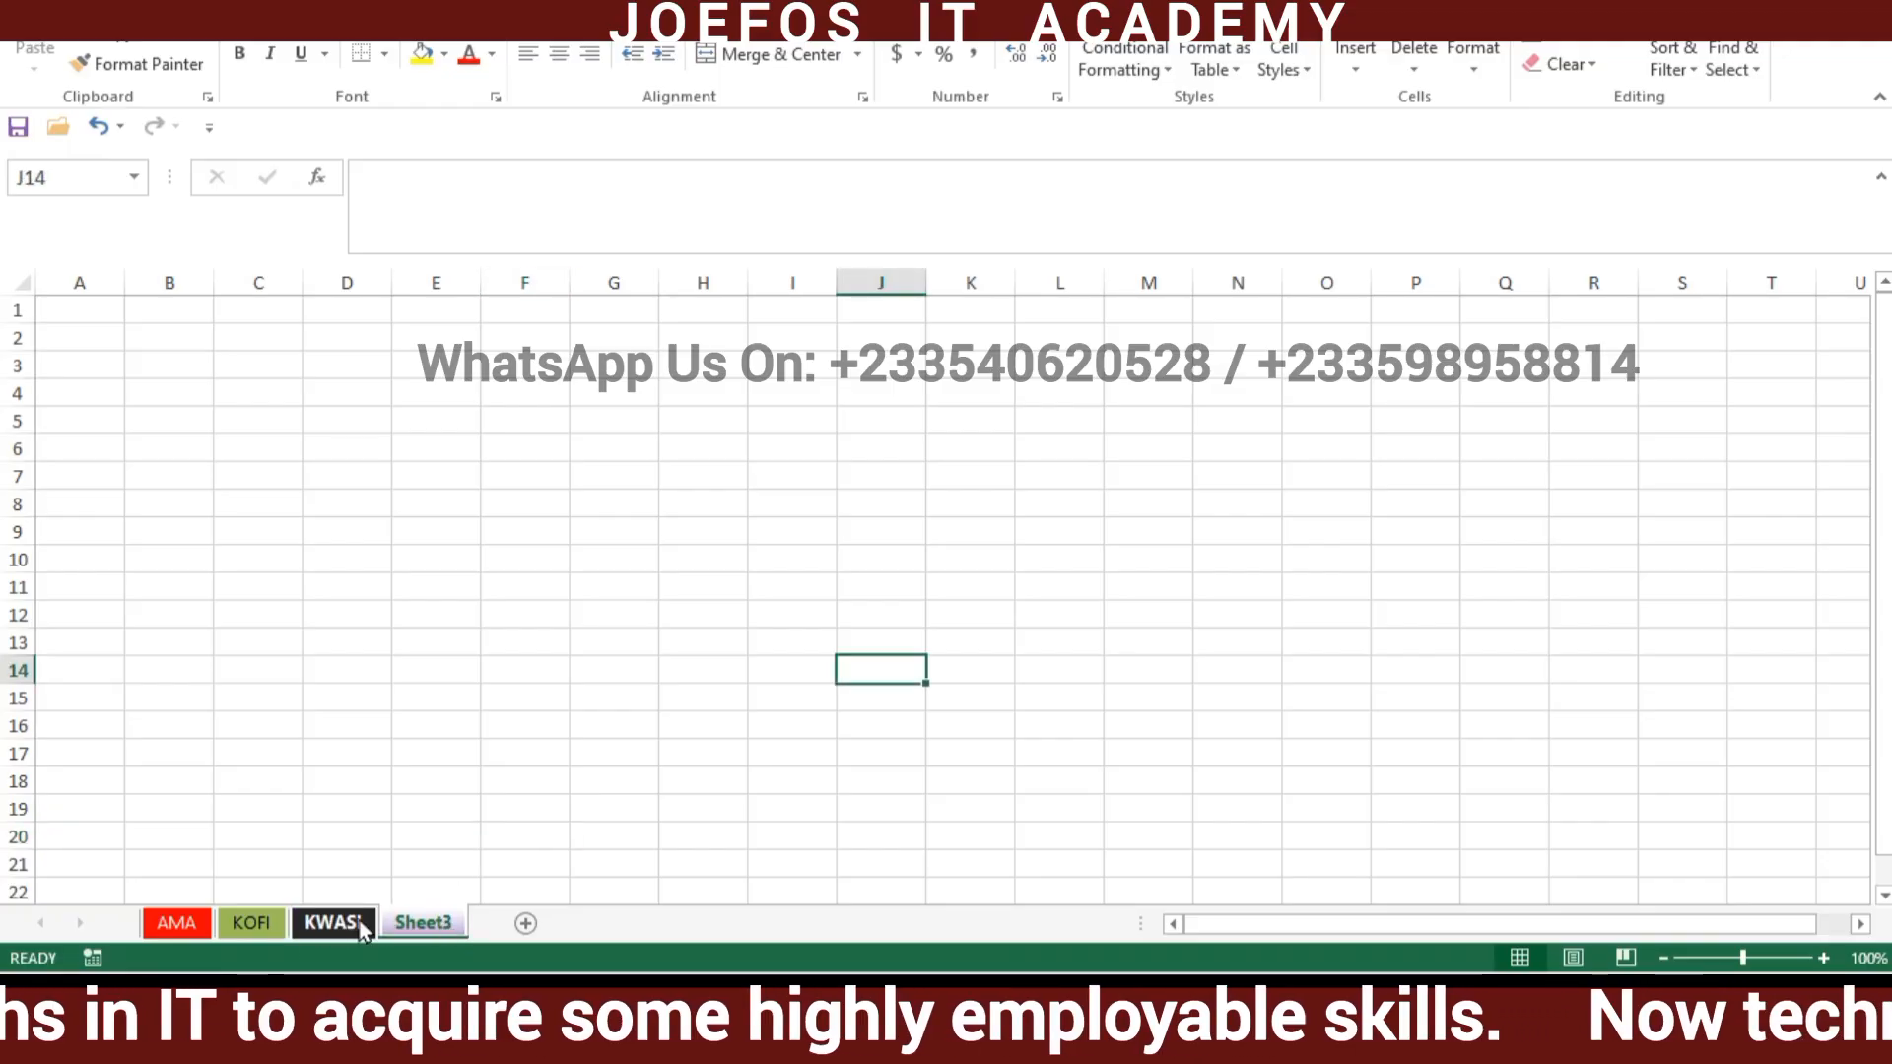
right_click(428, 924)
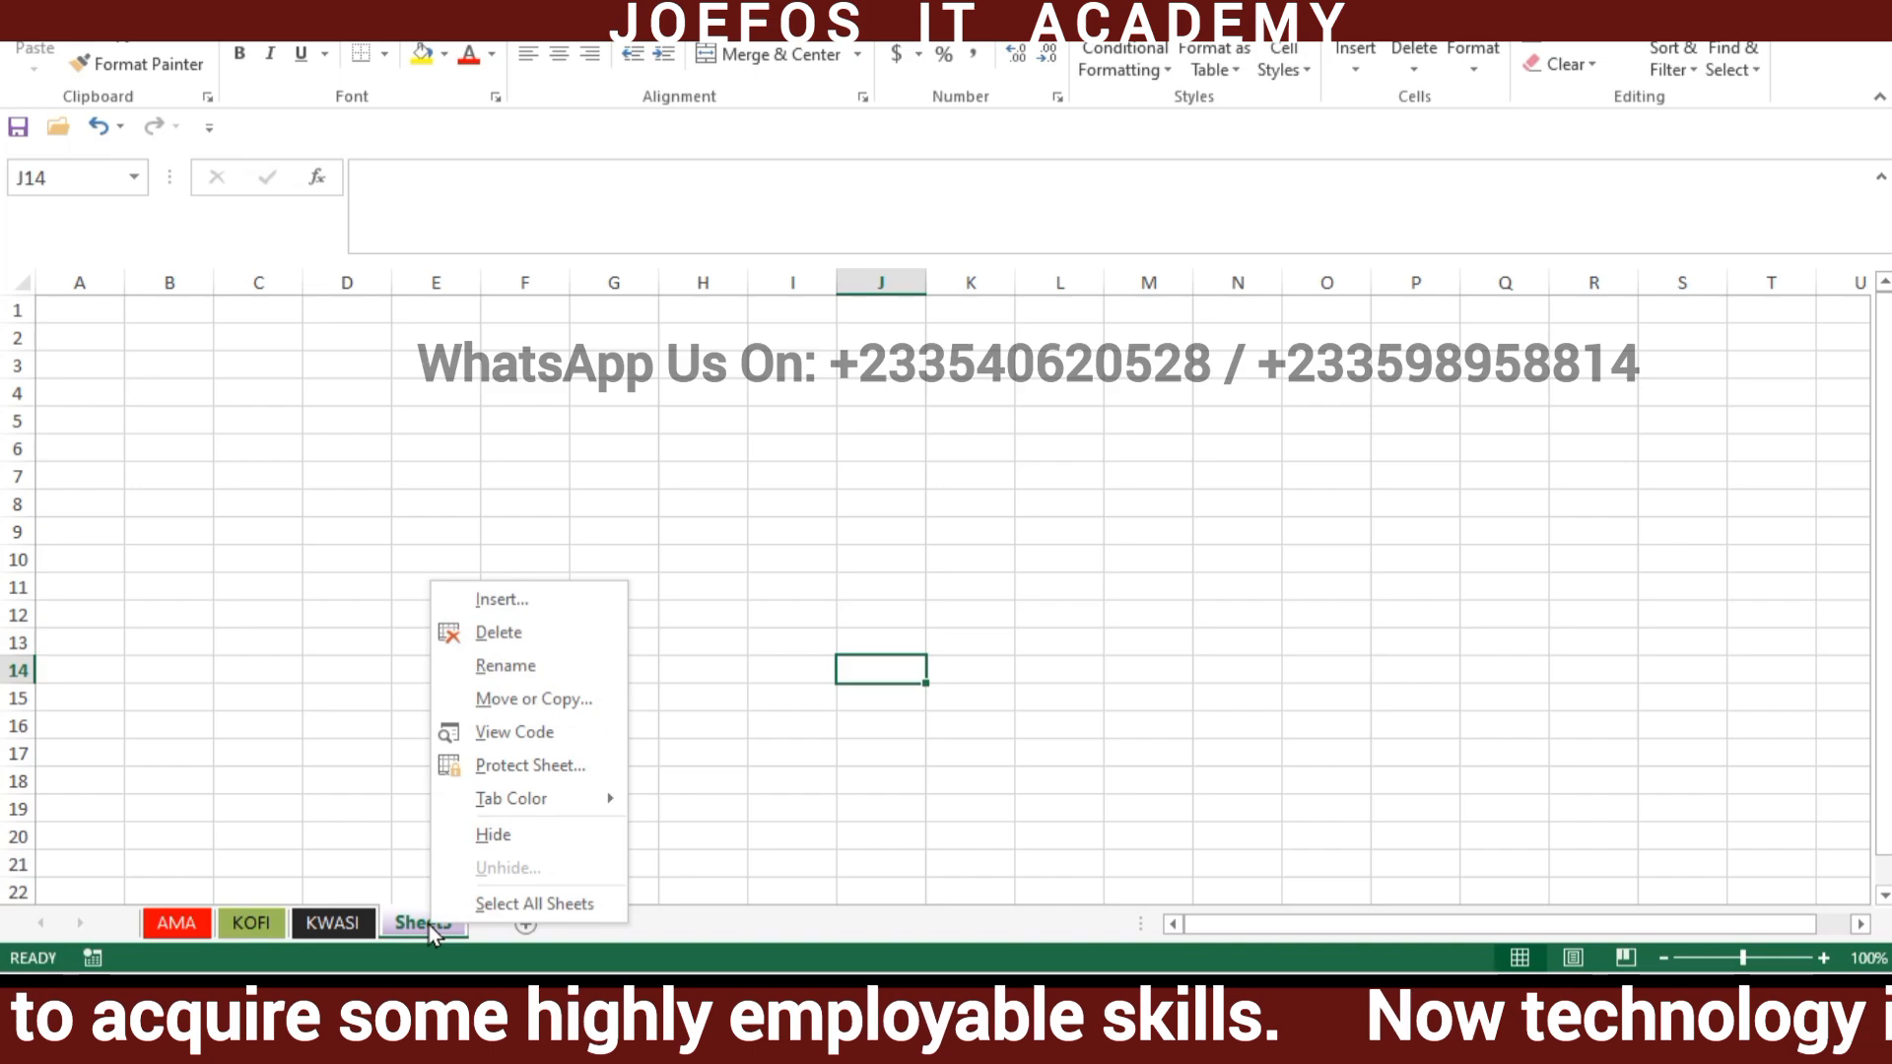
mouse_move(536, 798)
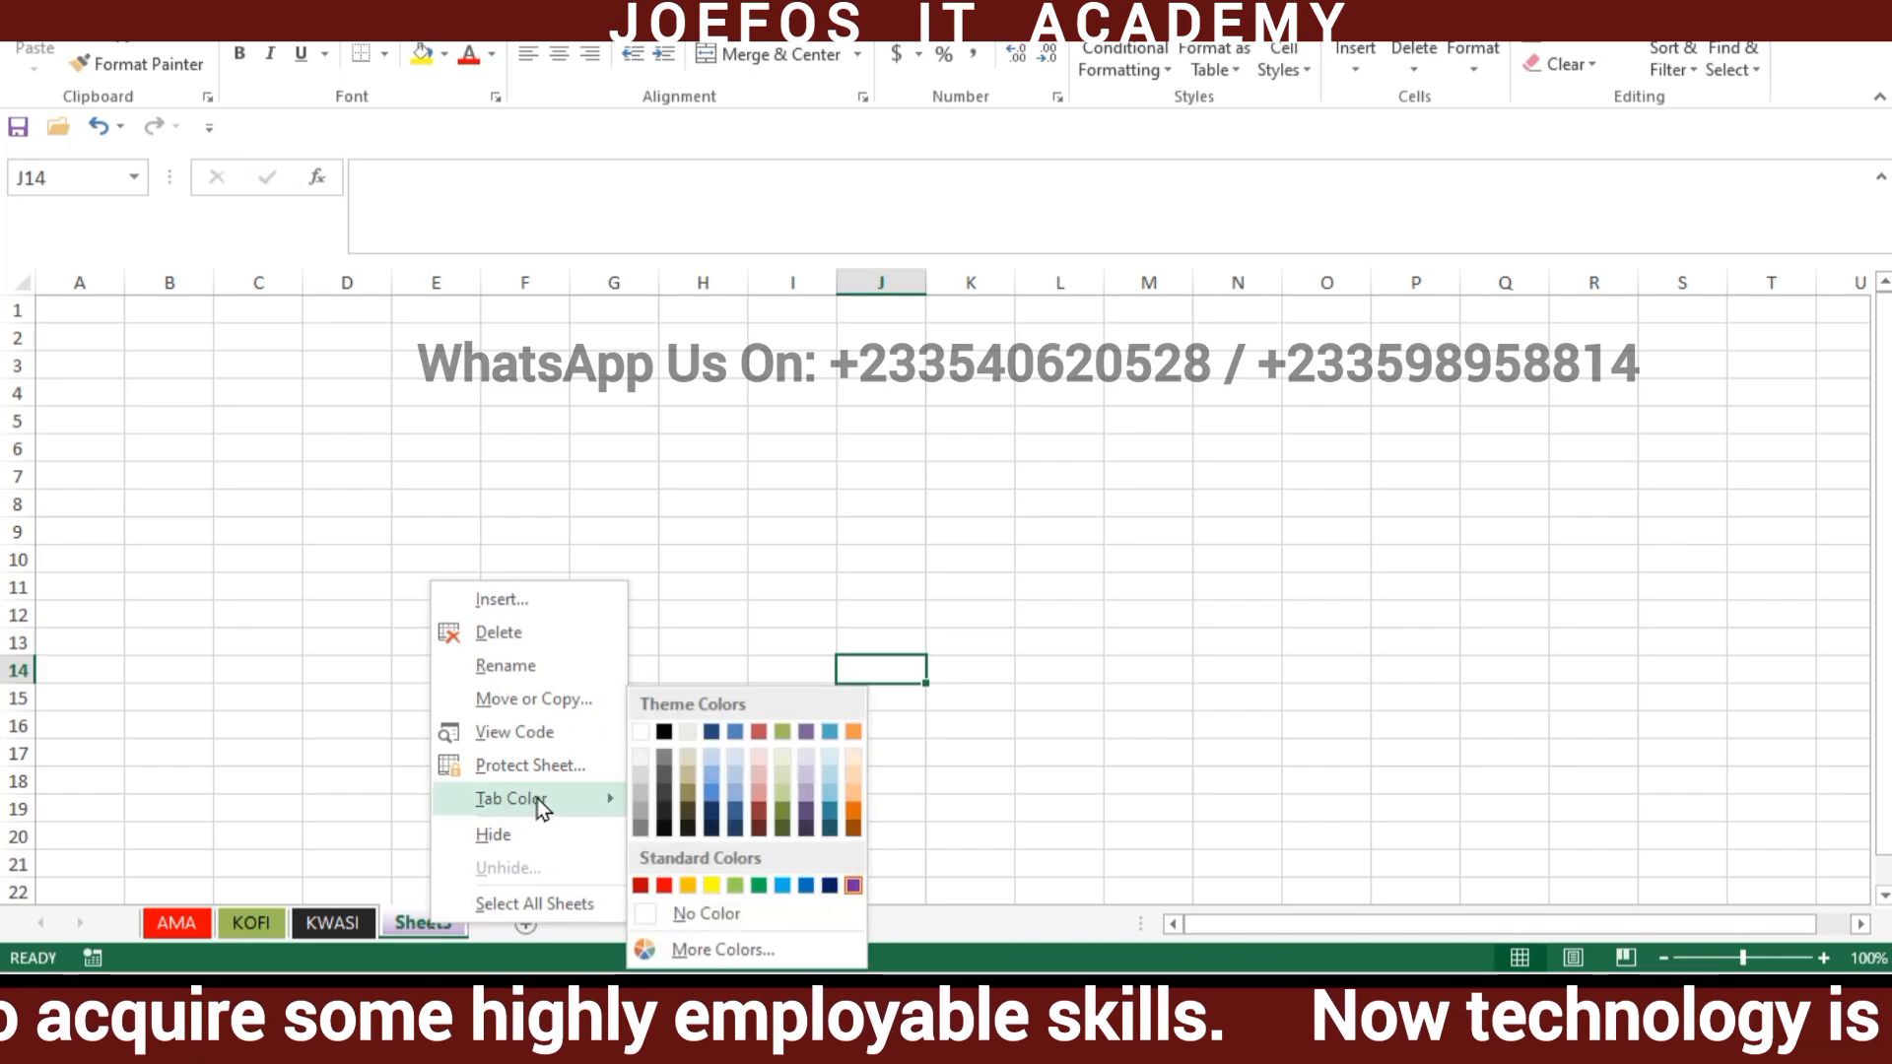
left_click(827, 812)
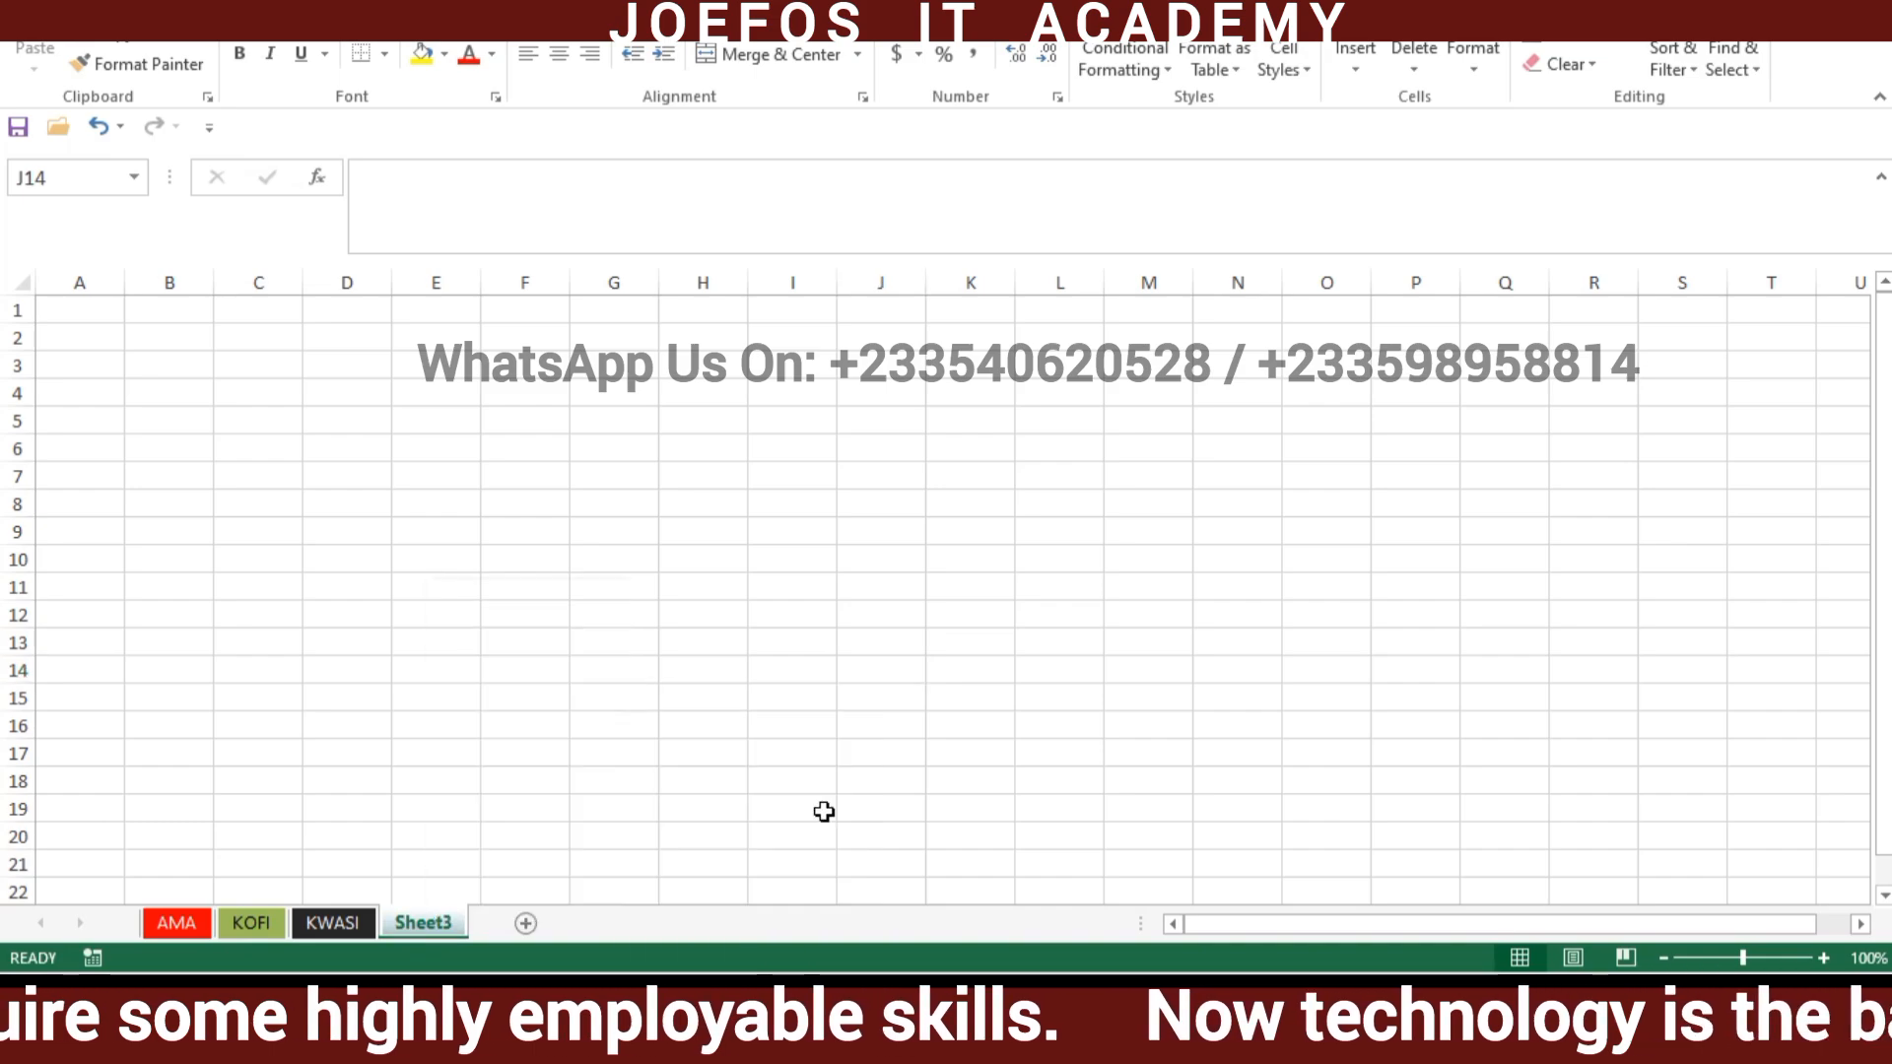
left_click(335, 926)
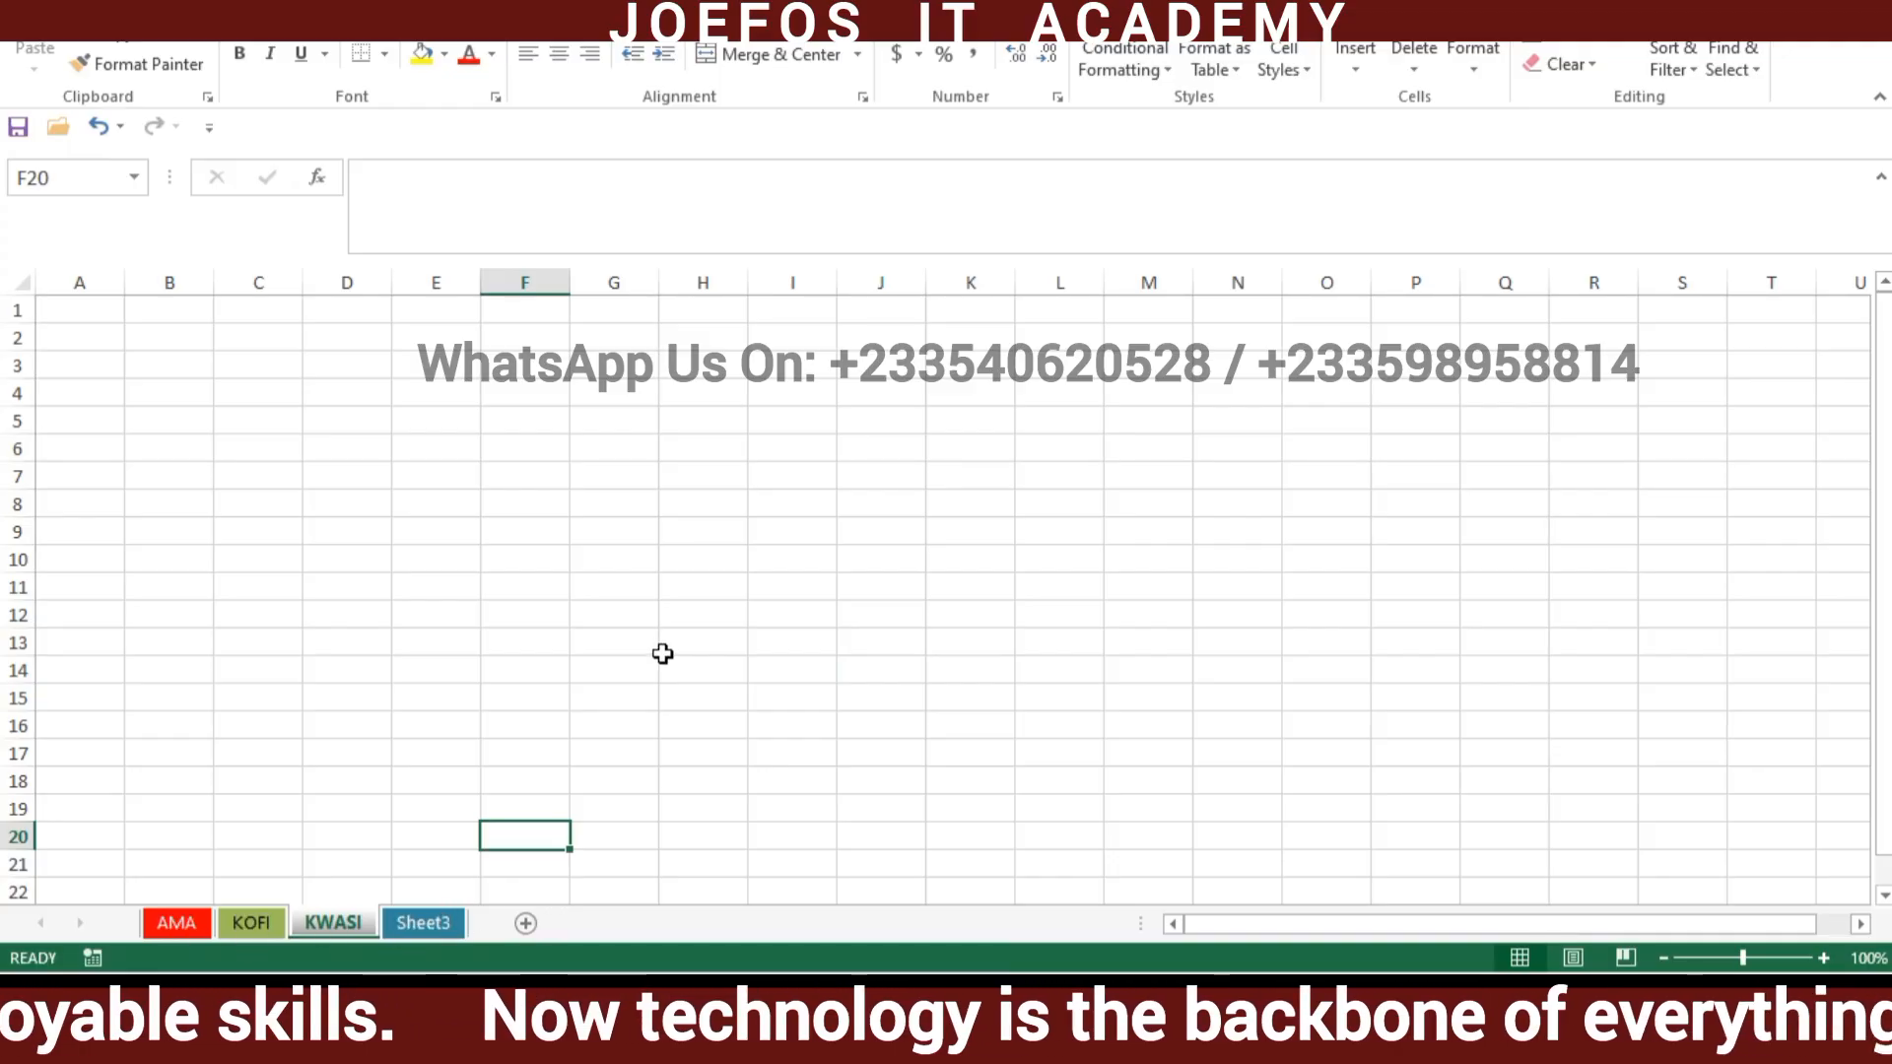
left_click(720, 663)
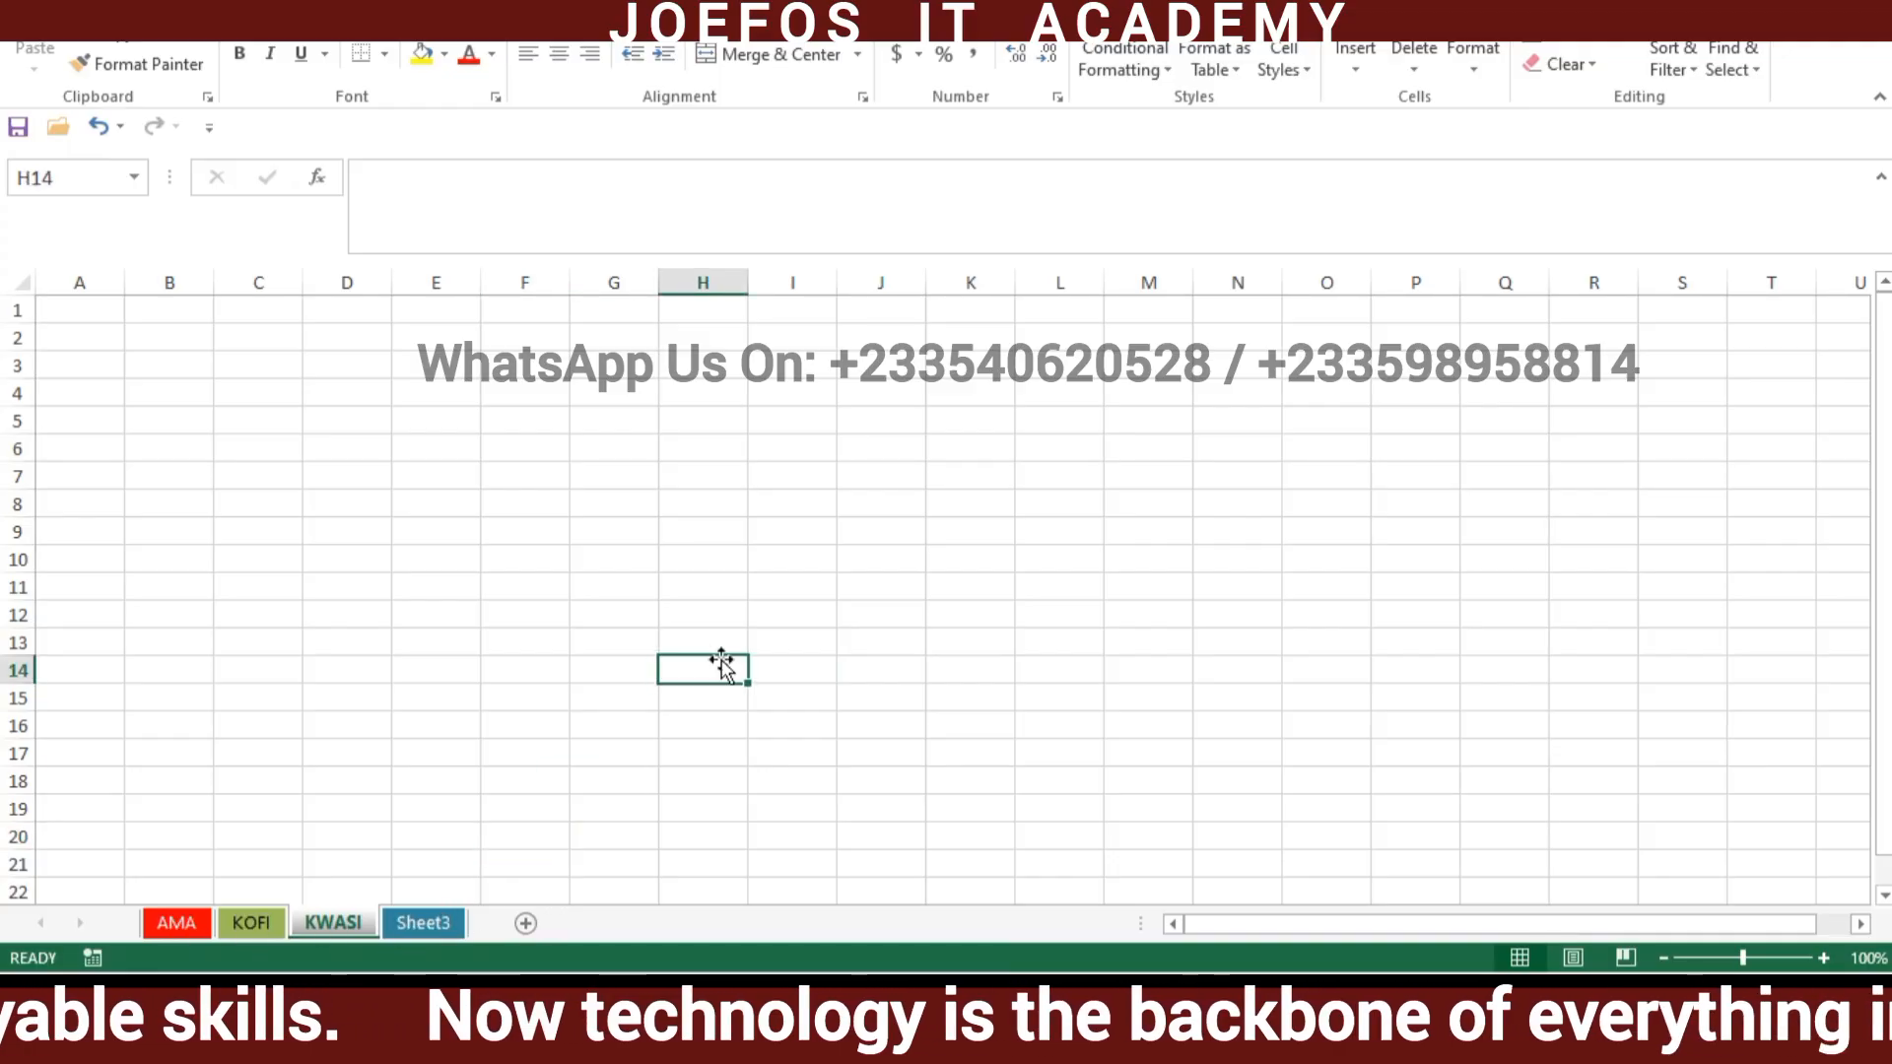
Go through the AMA, KOFI, KWASI and Sheet3 worksheets to check their new tab colors.
left_click(187, 919)
left_click(255, 922)
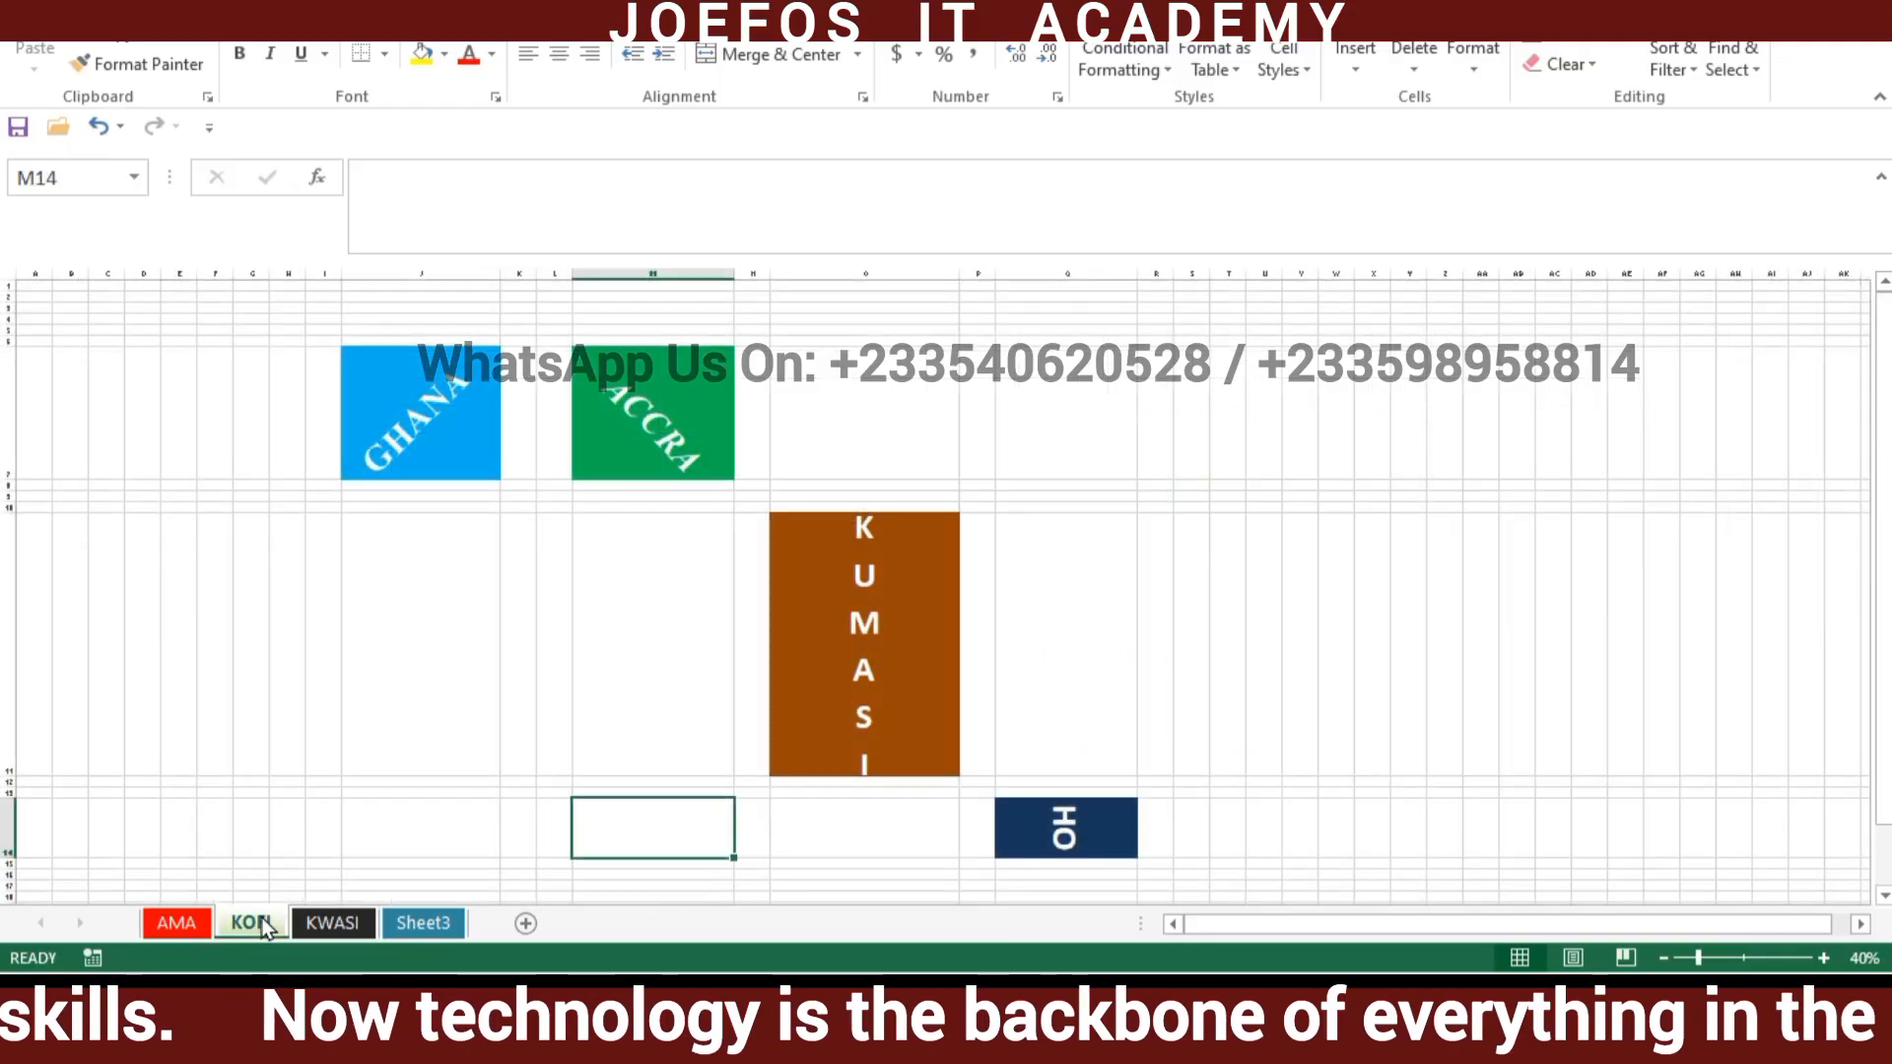
left_click(331, 922)
left_click(424, 924)
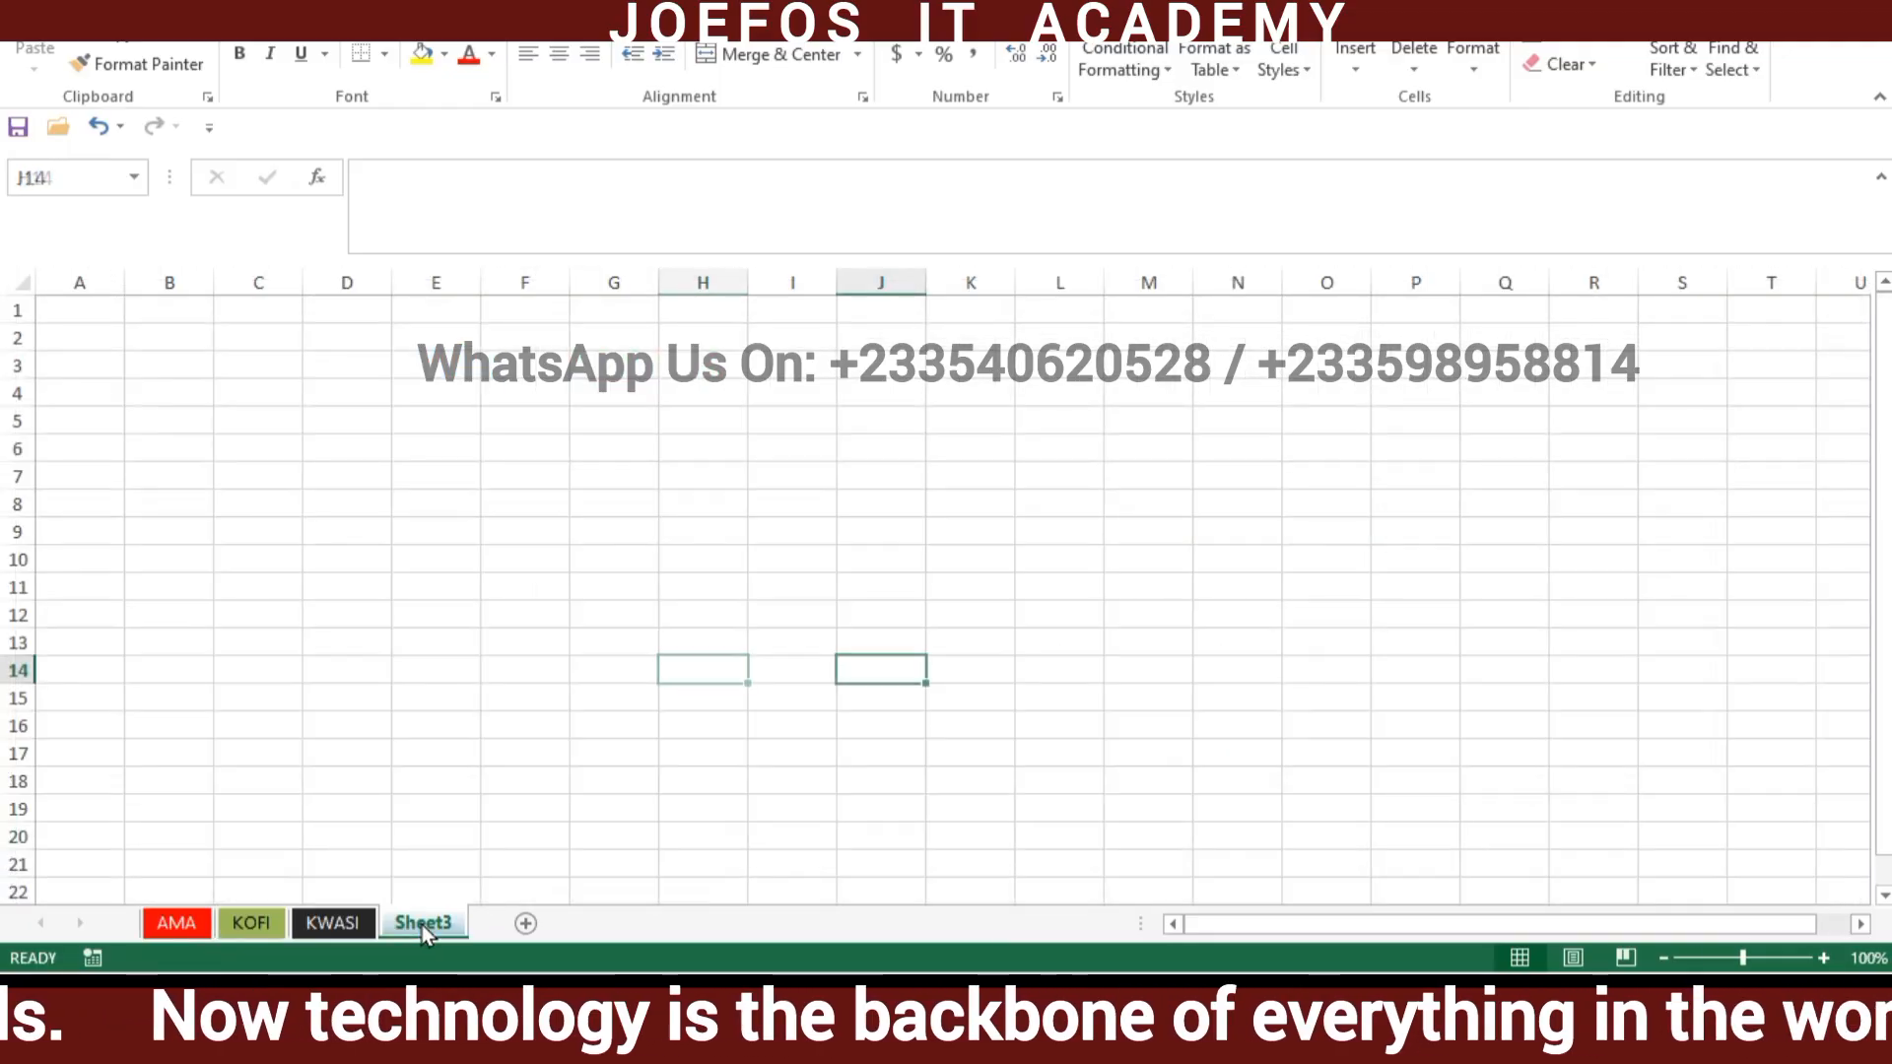
left_click(696, 835)
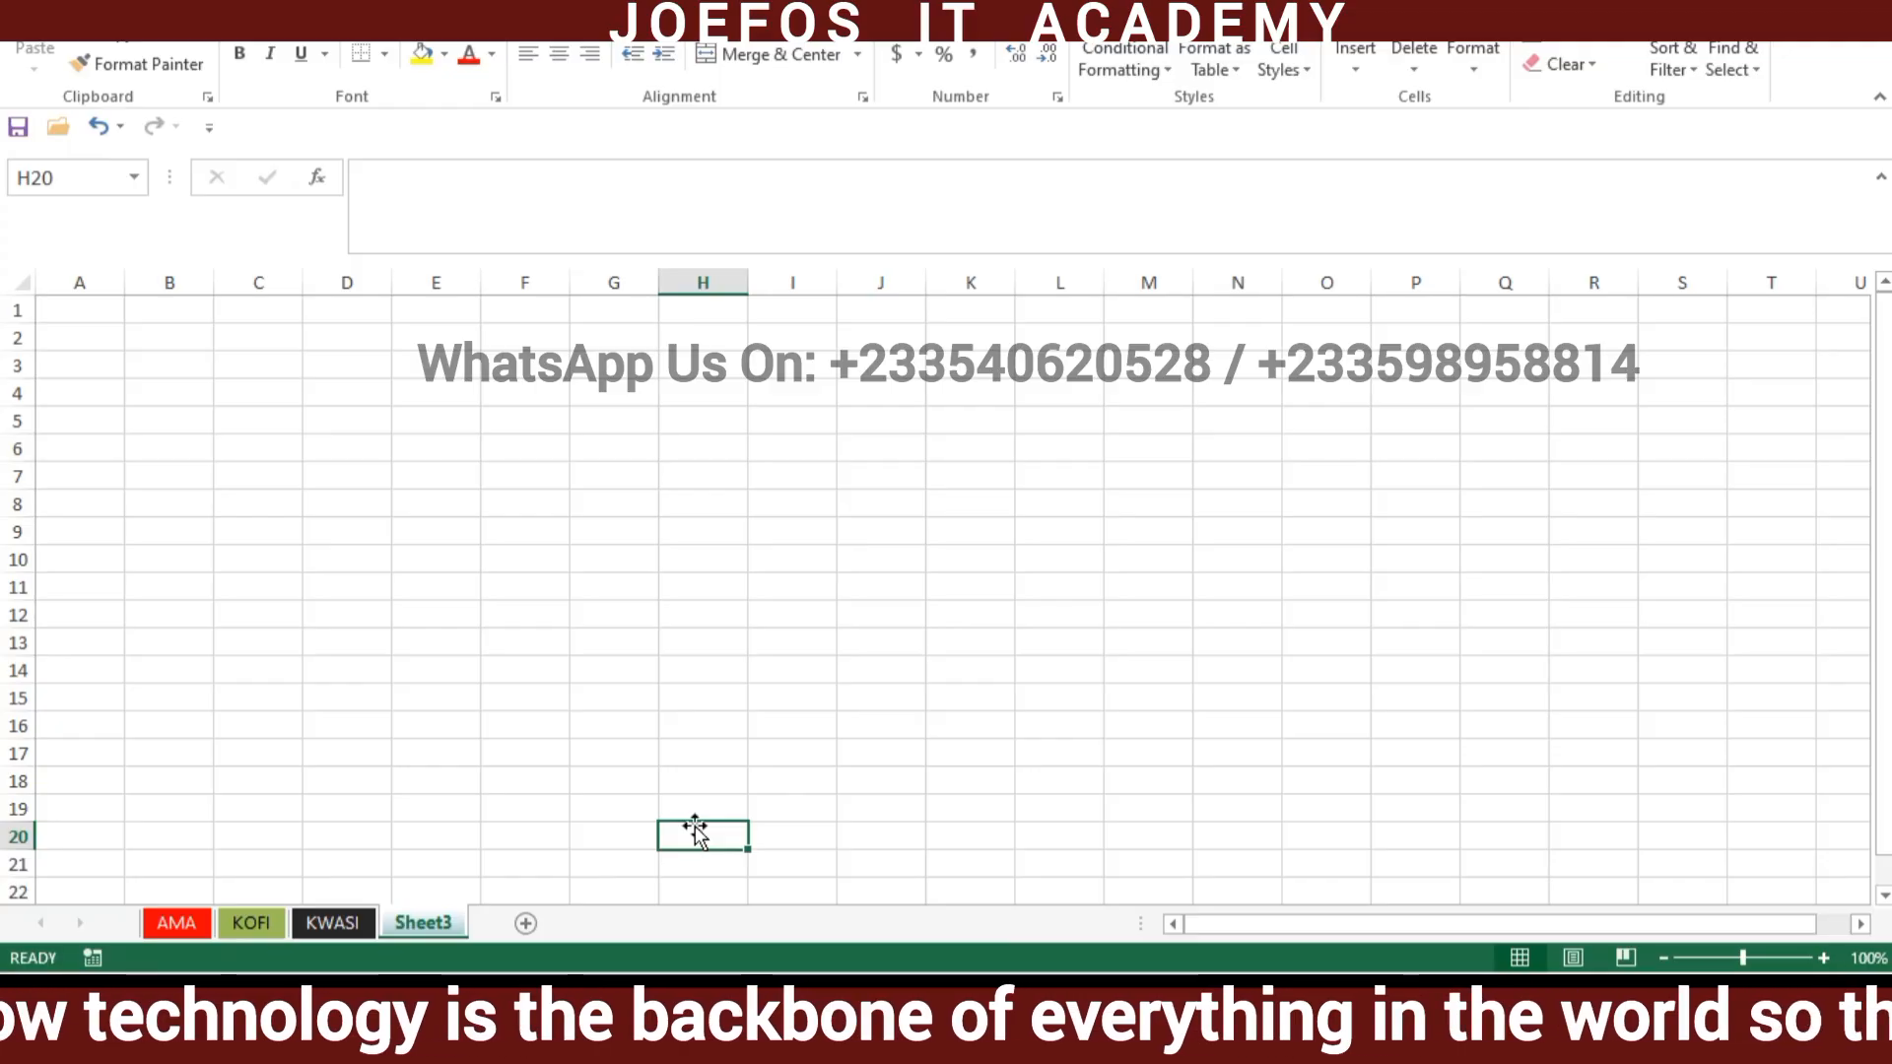
left_click(617, 699)
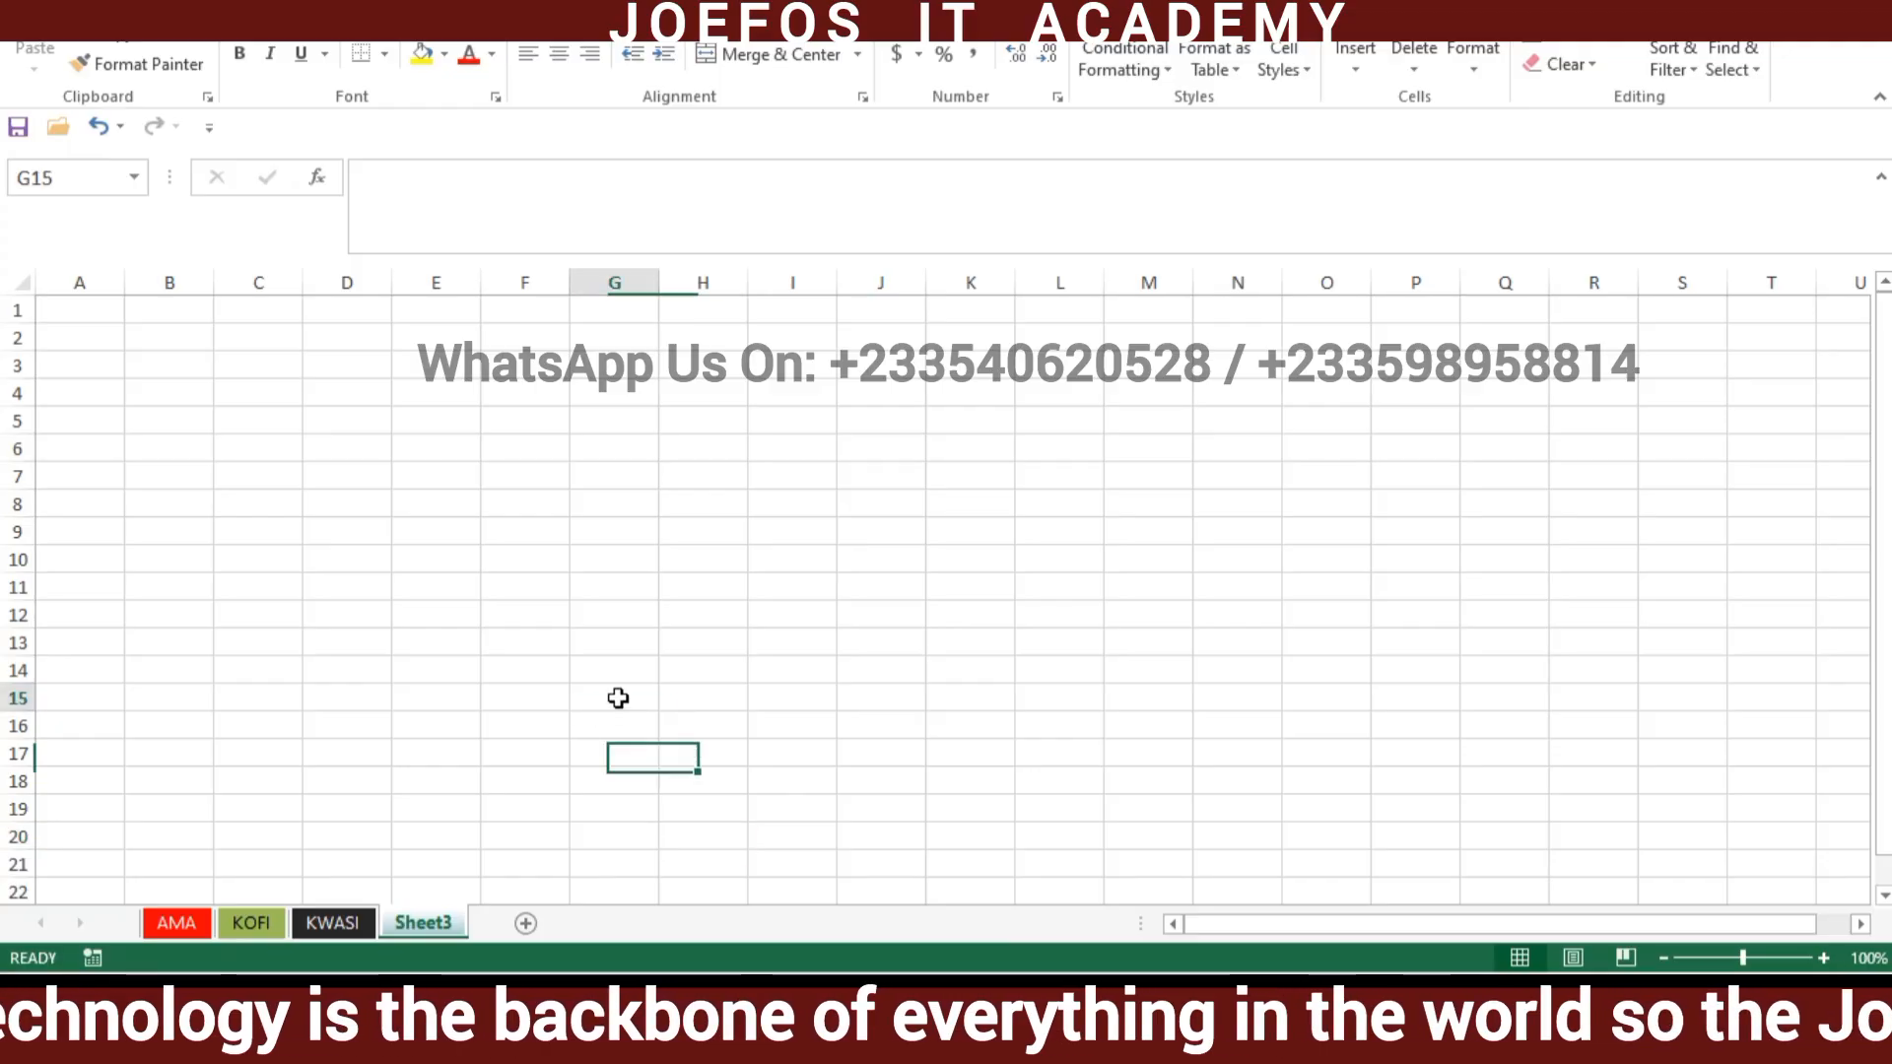
left_click(565, 737)
left_click(684, 730)
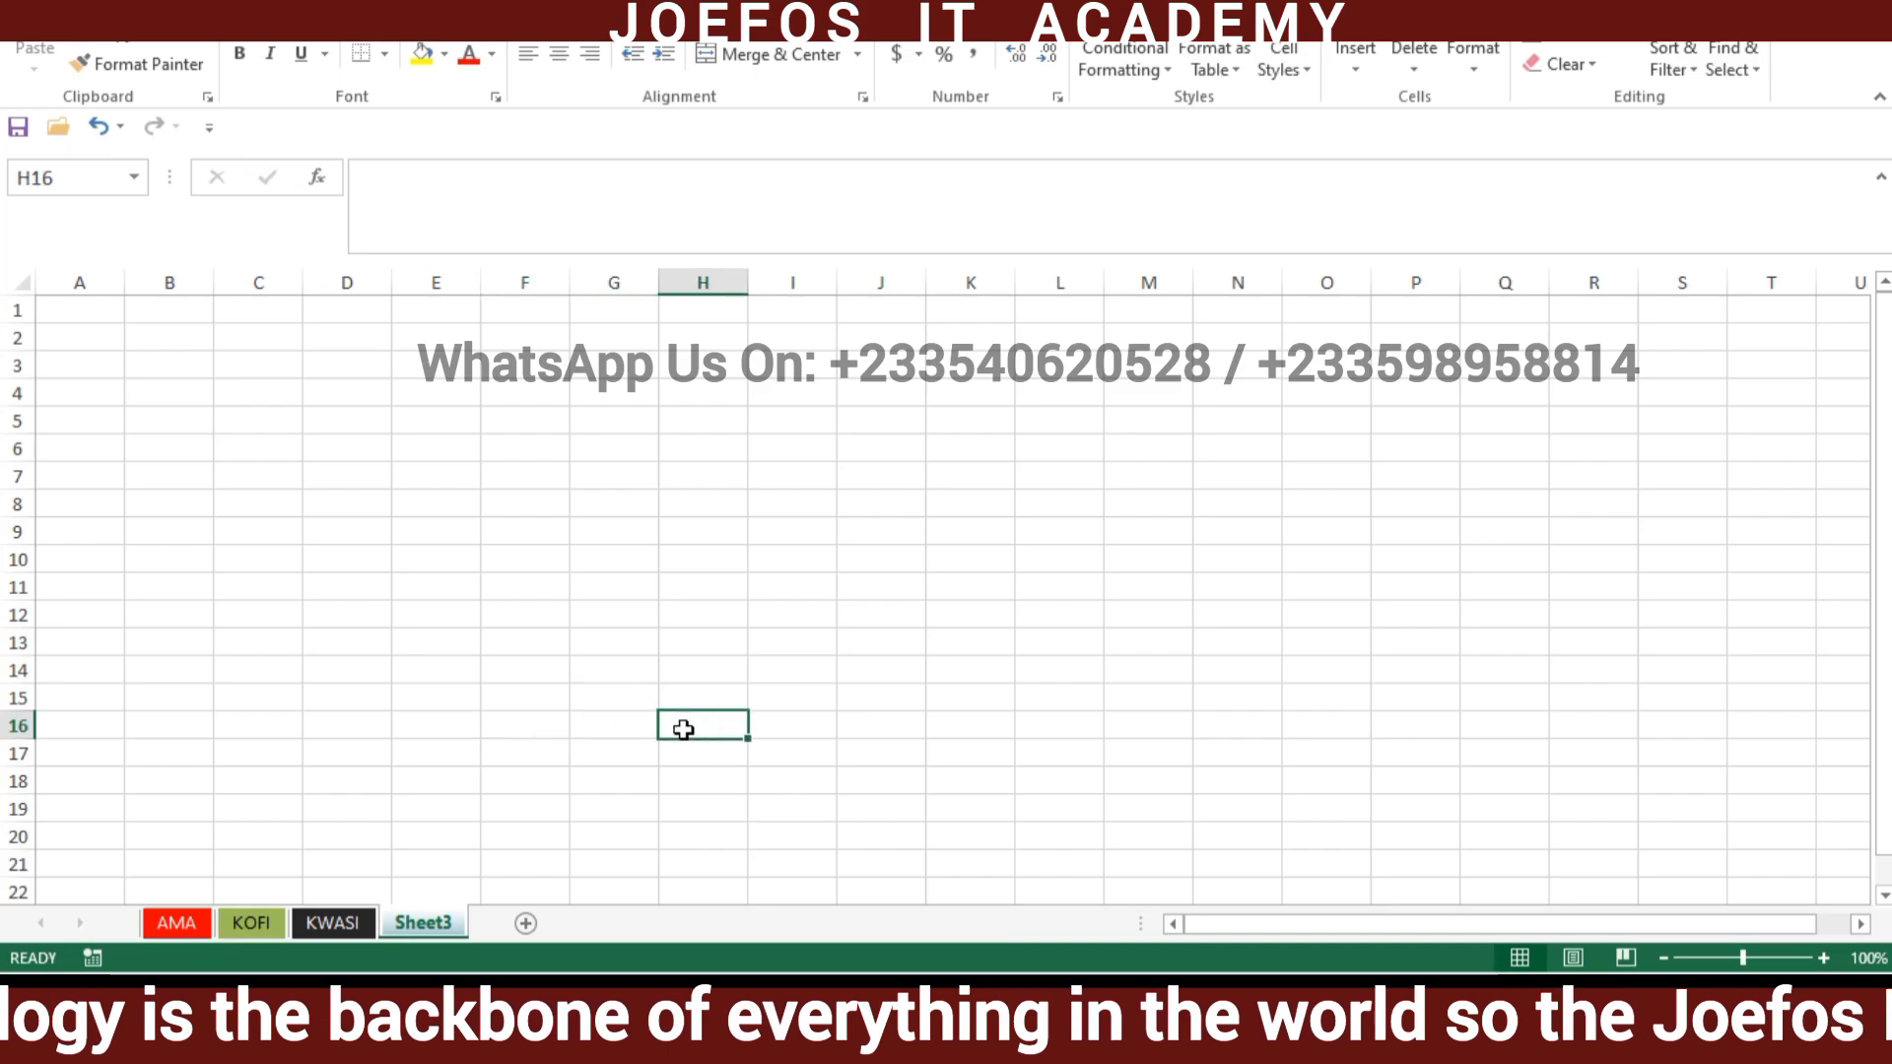
left_click(613, 761)
left_click(503, 716)
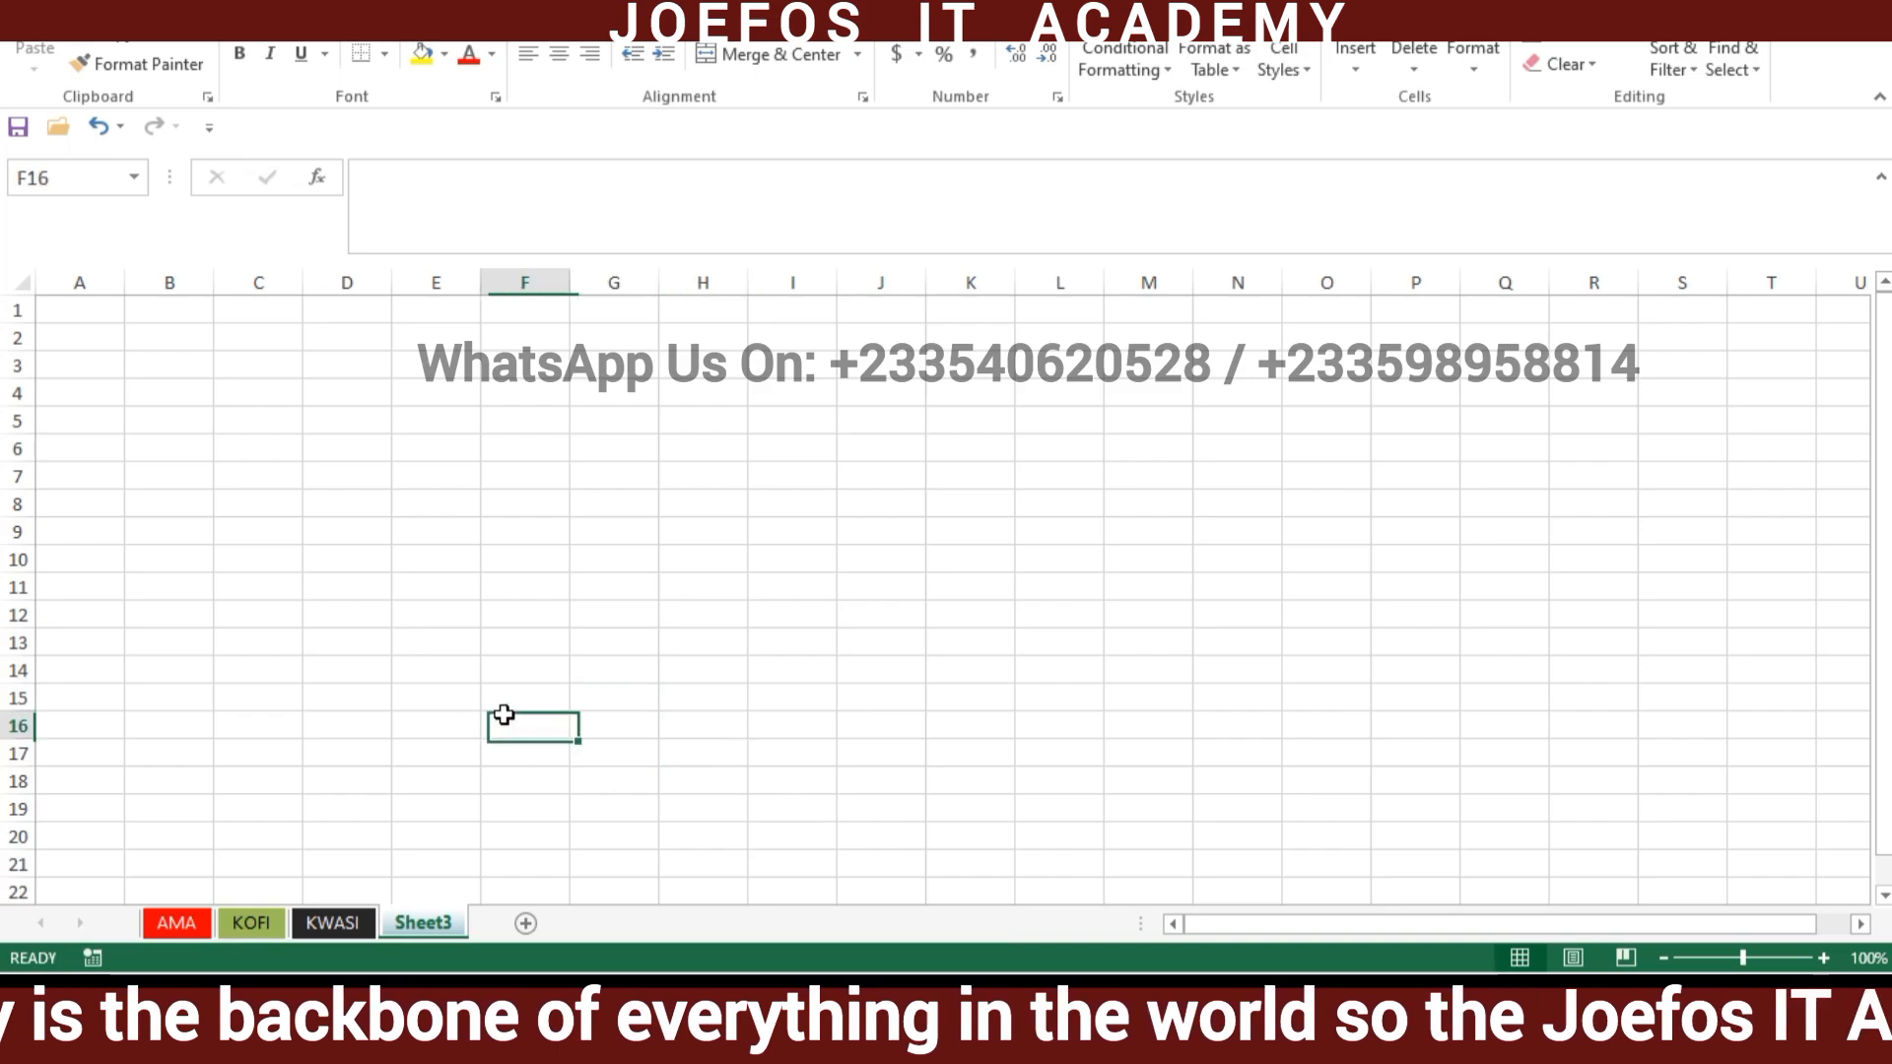
left_click(720, 690)
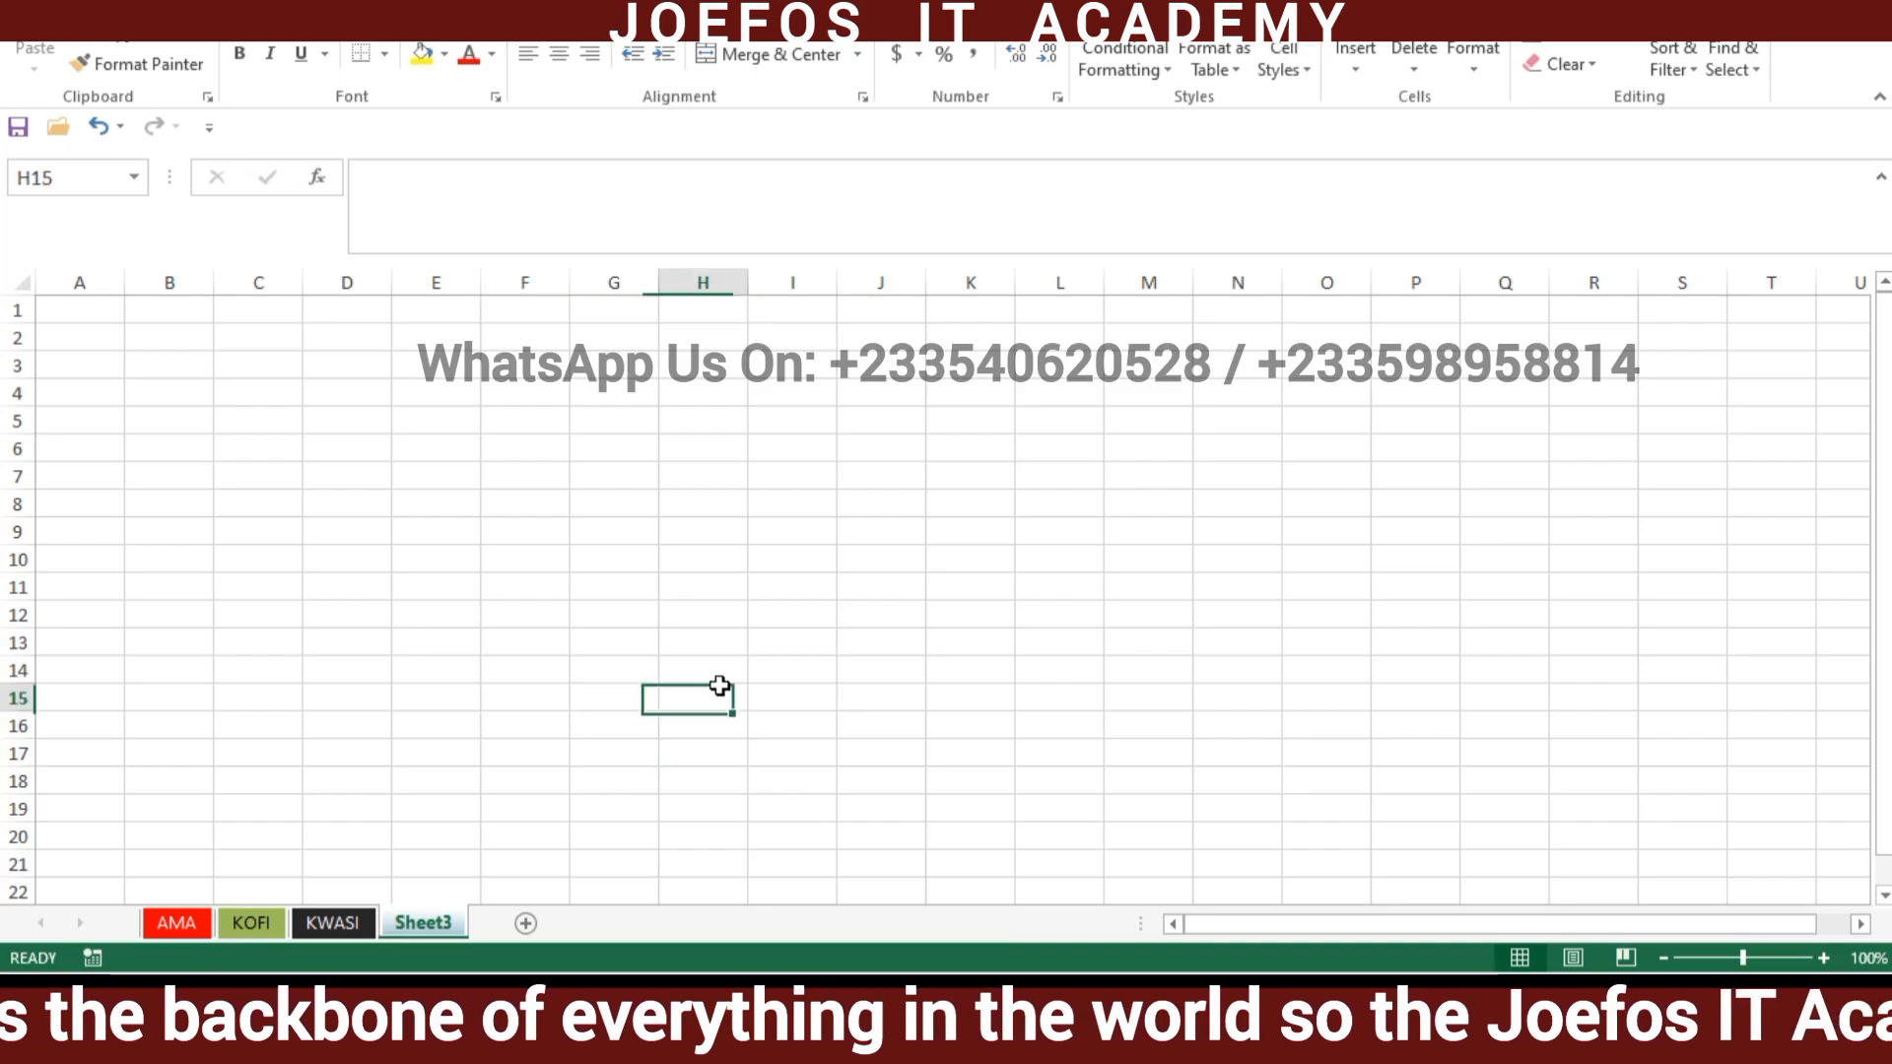
Fill cell F15 of Sheet3 with a dark blue theme shade and cell F16 with the standard light green.
left_click(532, 701)
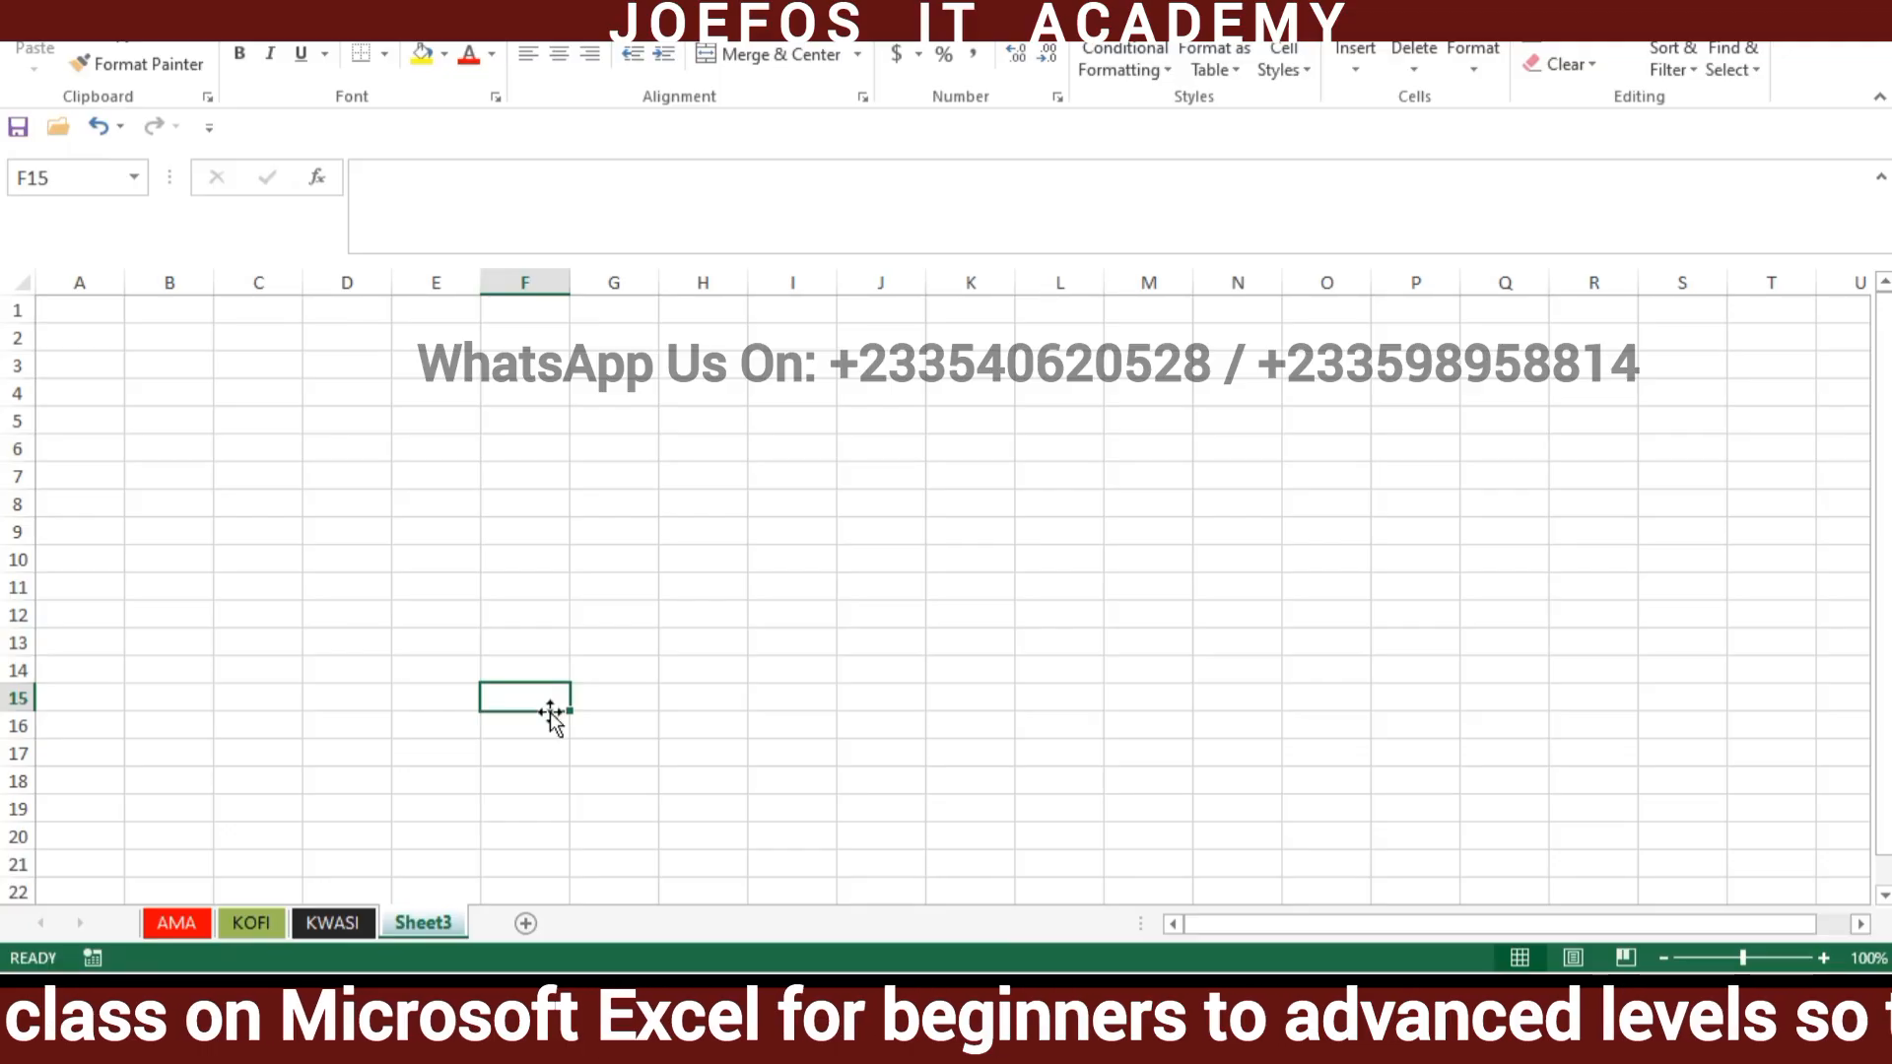
left_click(446, 55)
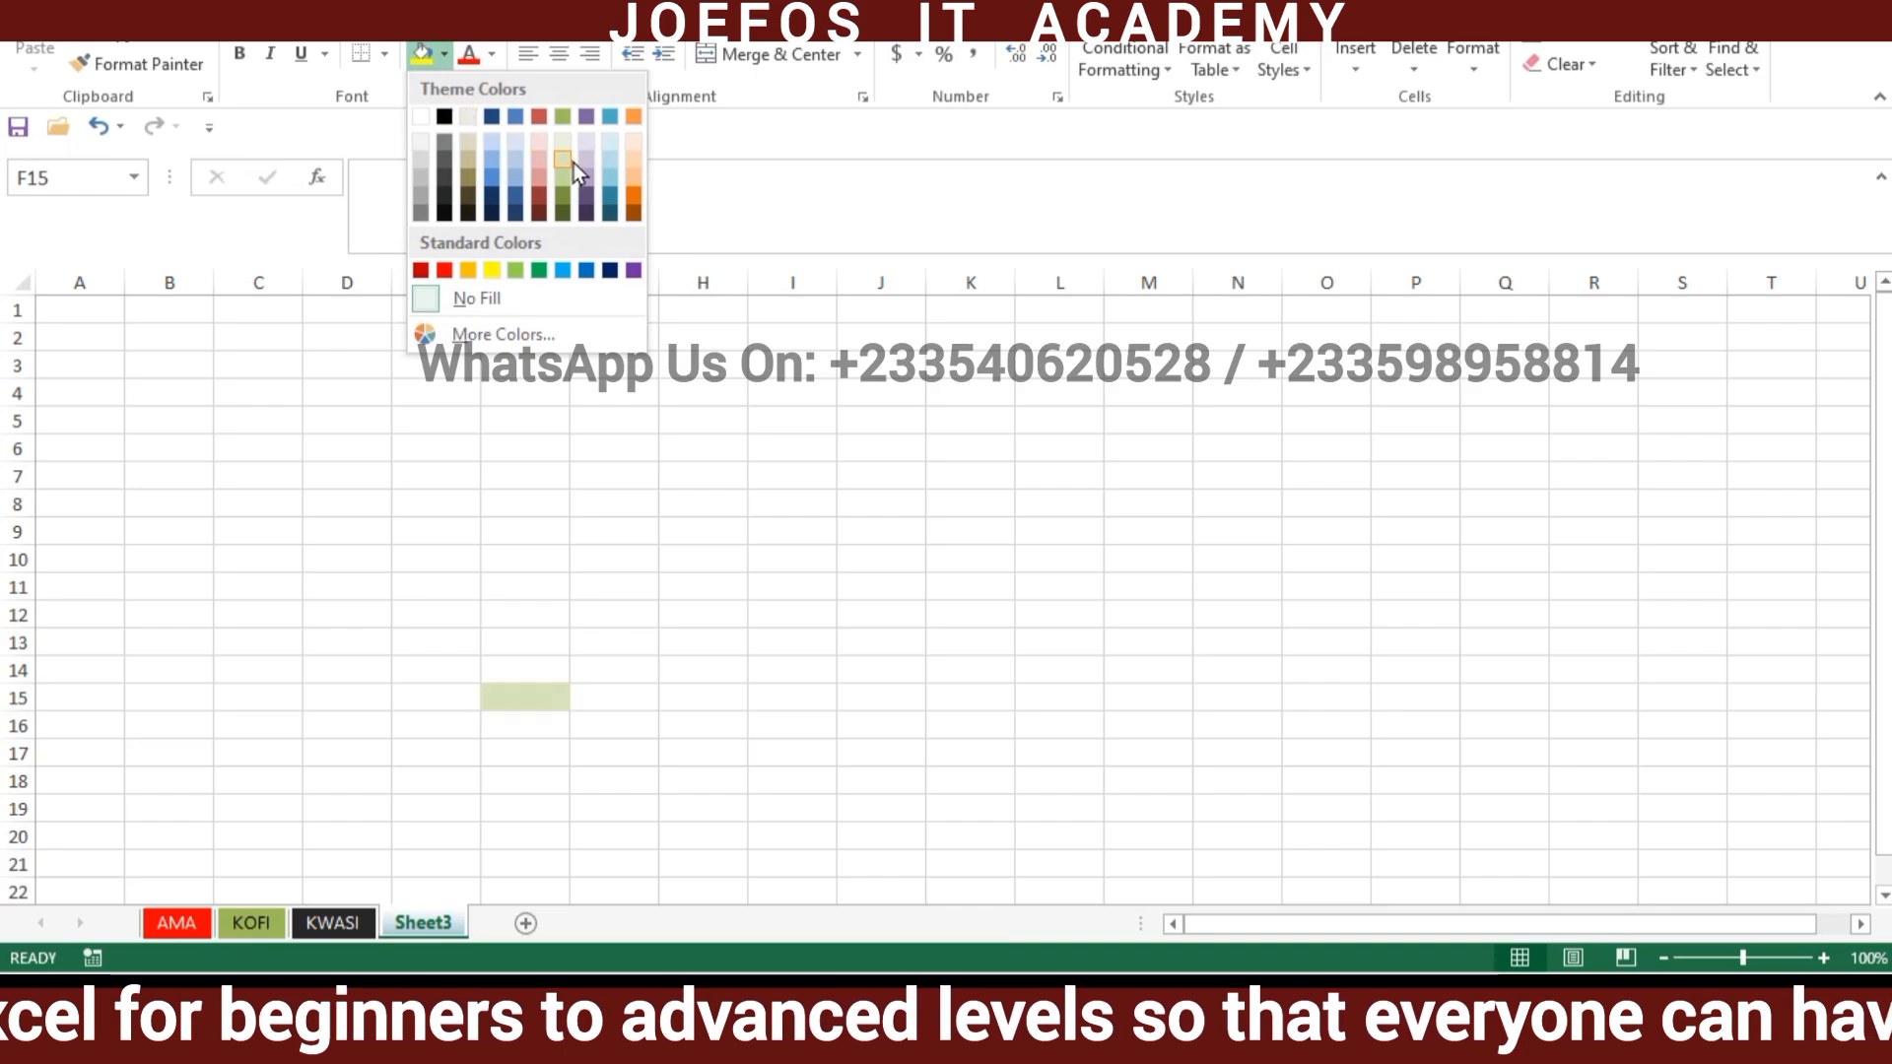
left_click(516, 200)
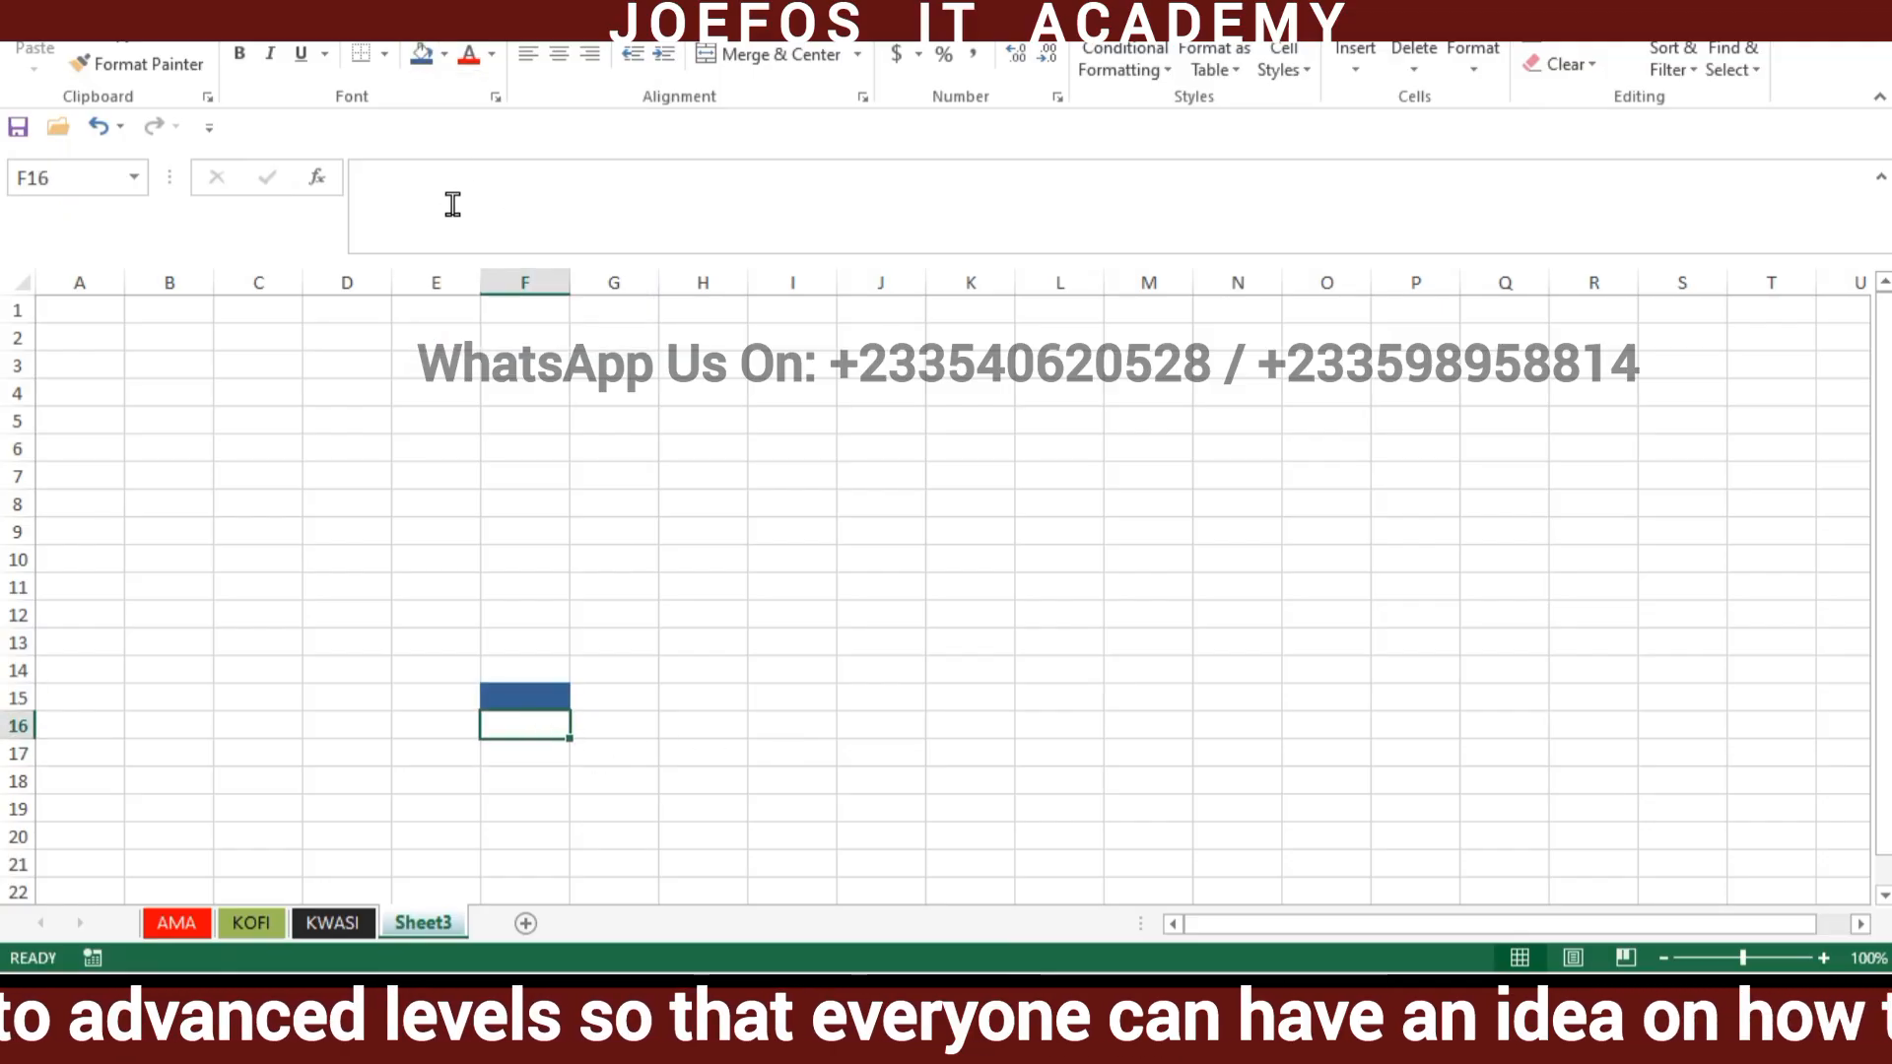
left_click(444, 55)
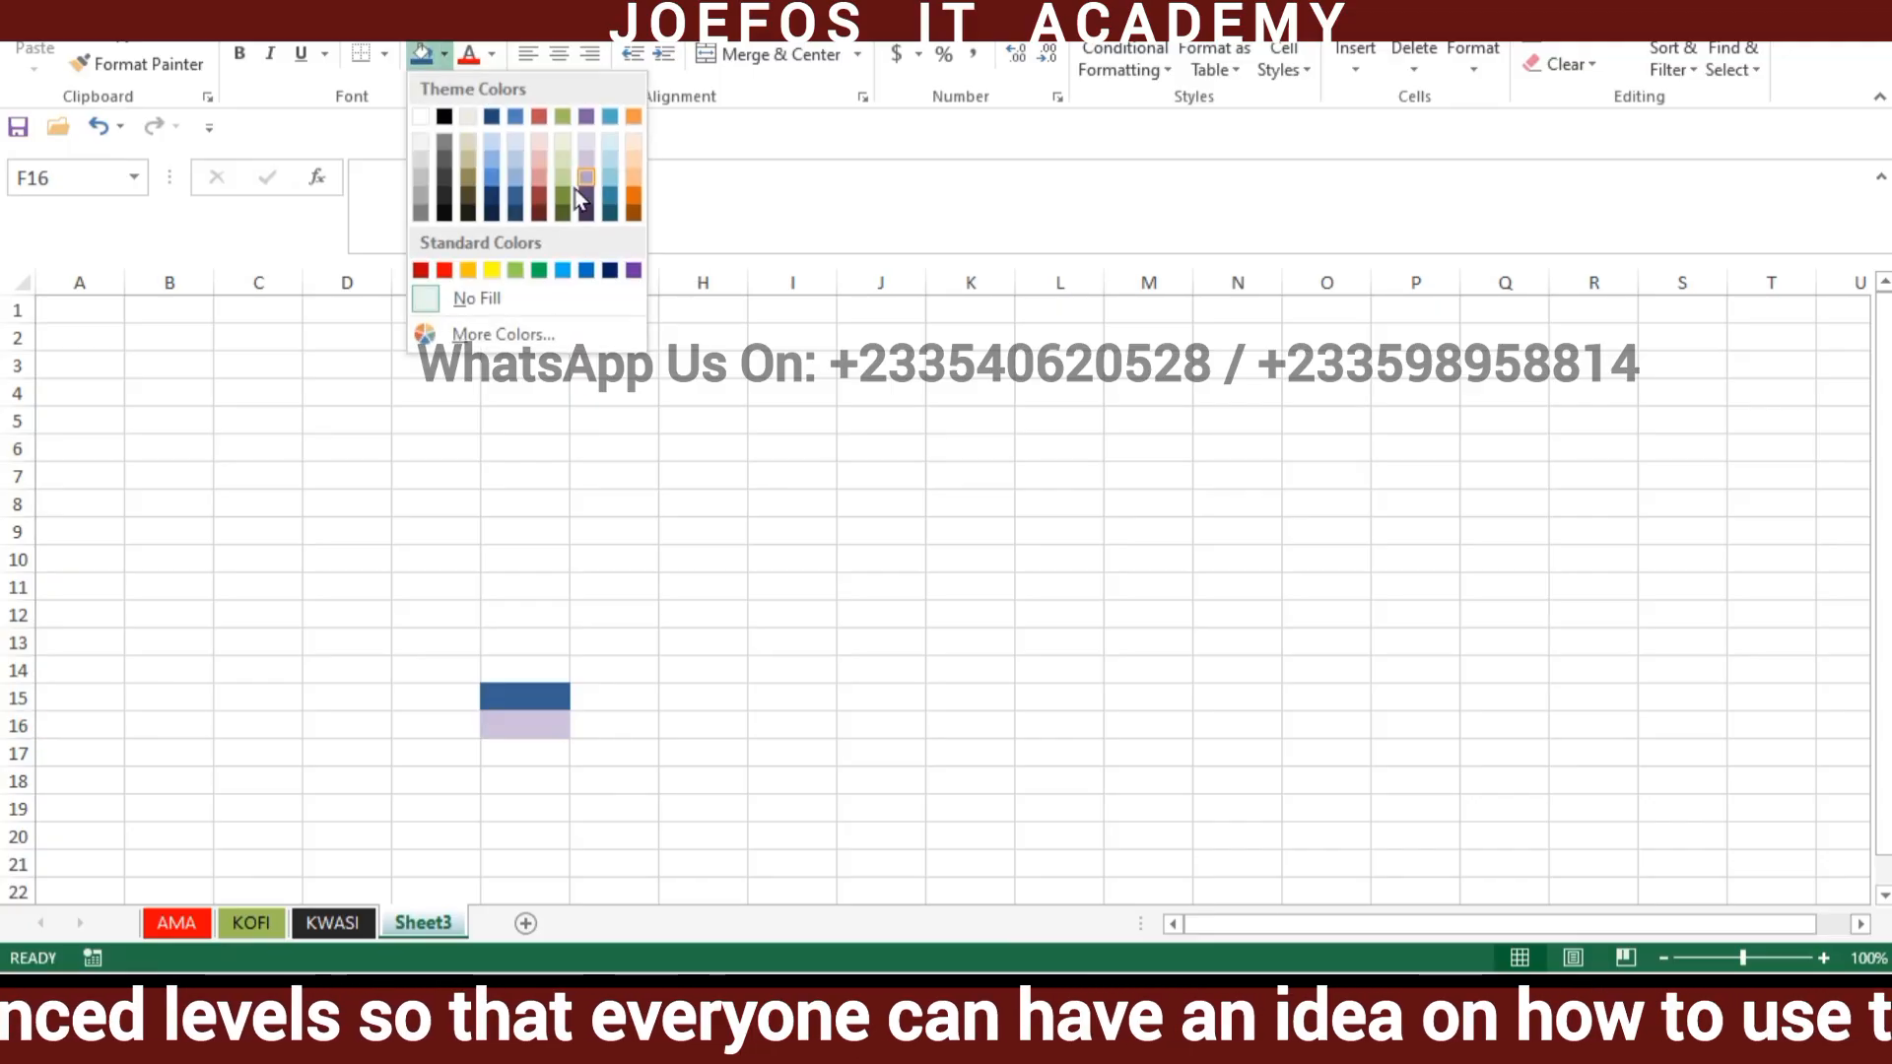
left_click(515, 270)
Fill cell F17 of Sheet3 with the standard light blue, and select cell G17.
left_click(547, 756)
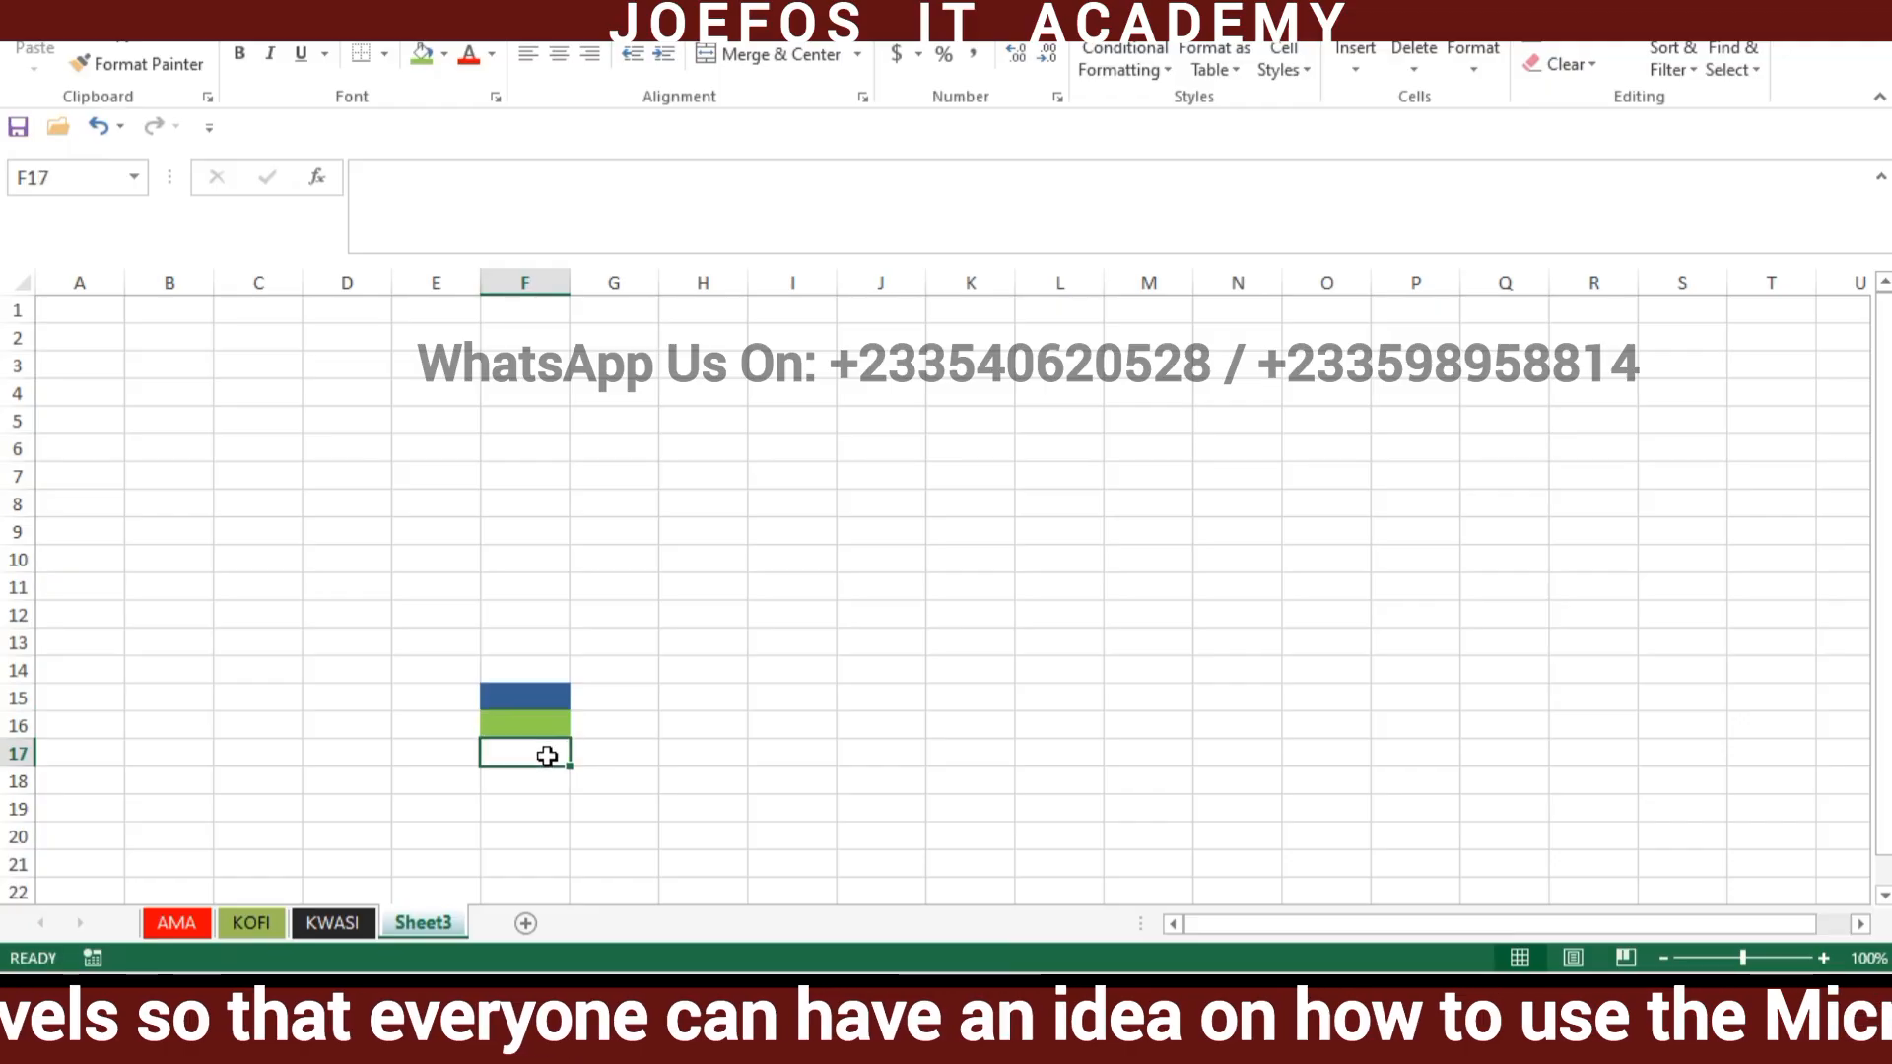
left_click(449, 63)
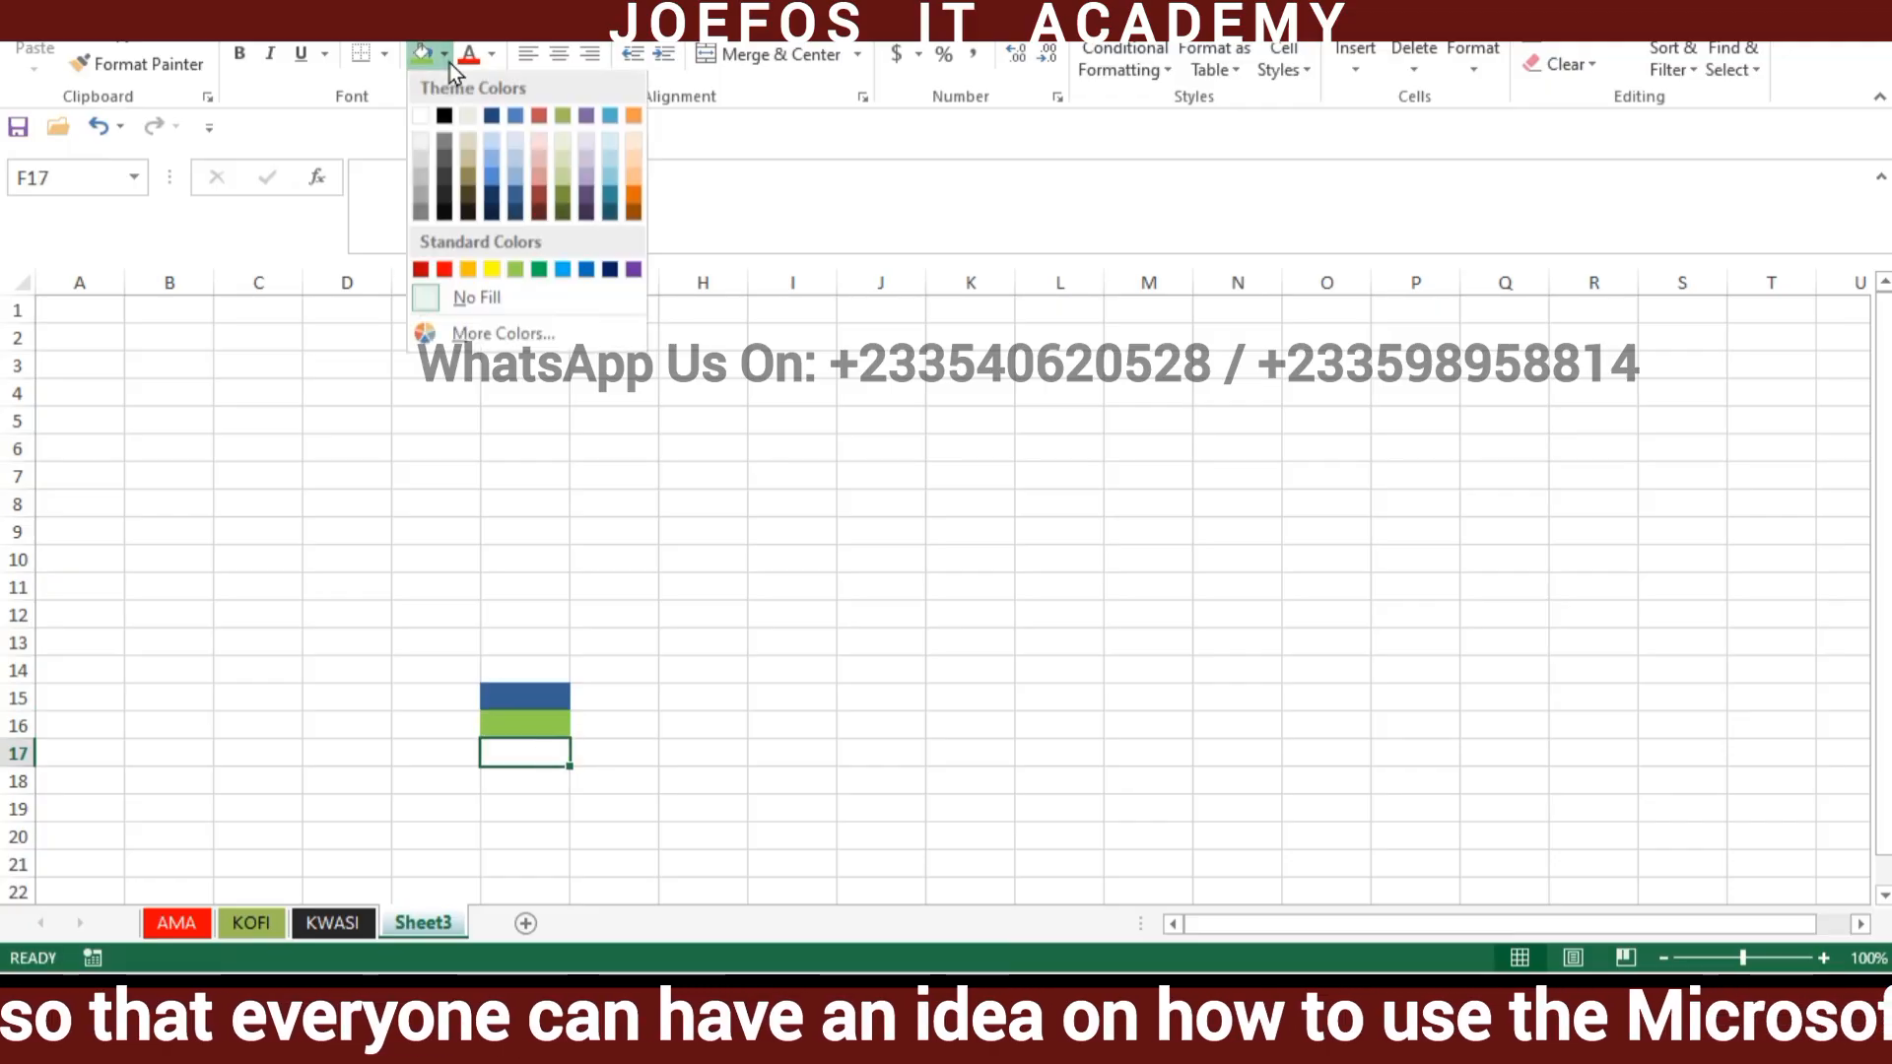
left_click(563, 270)
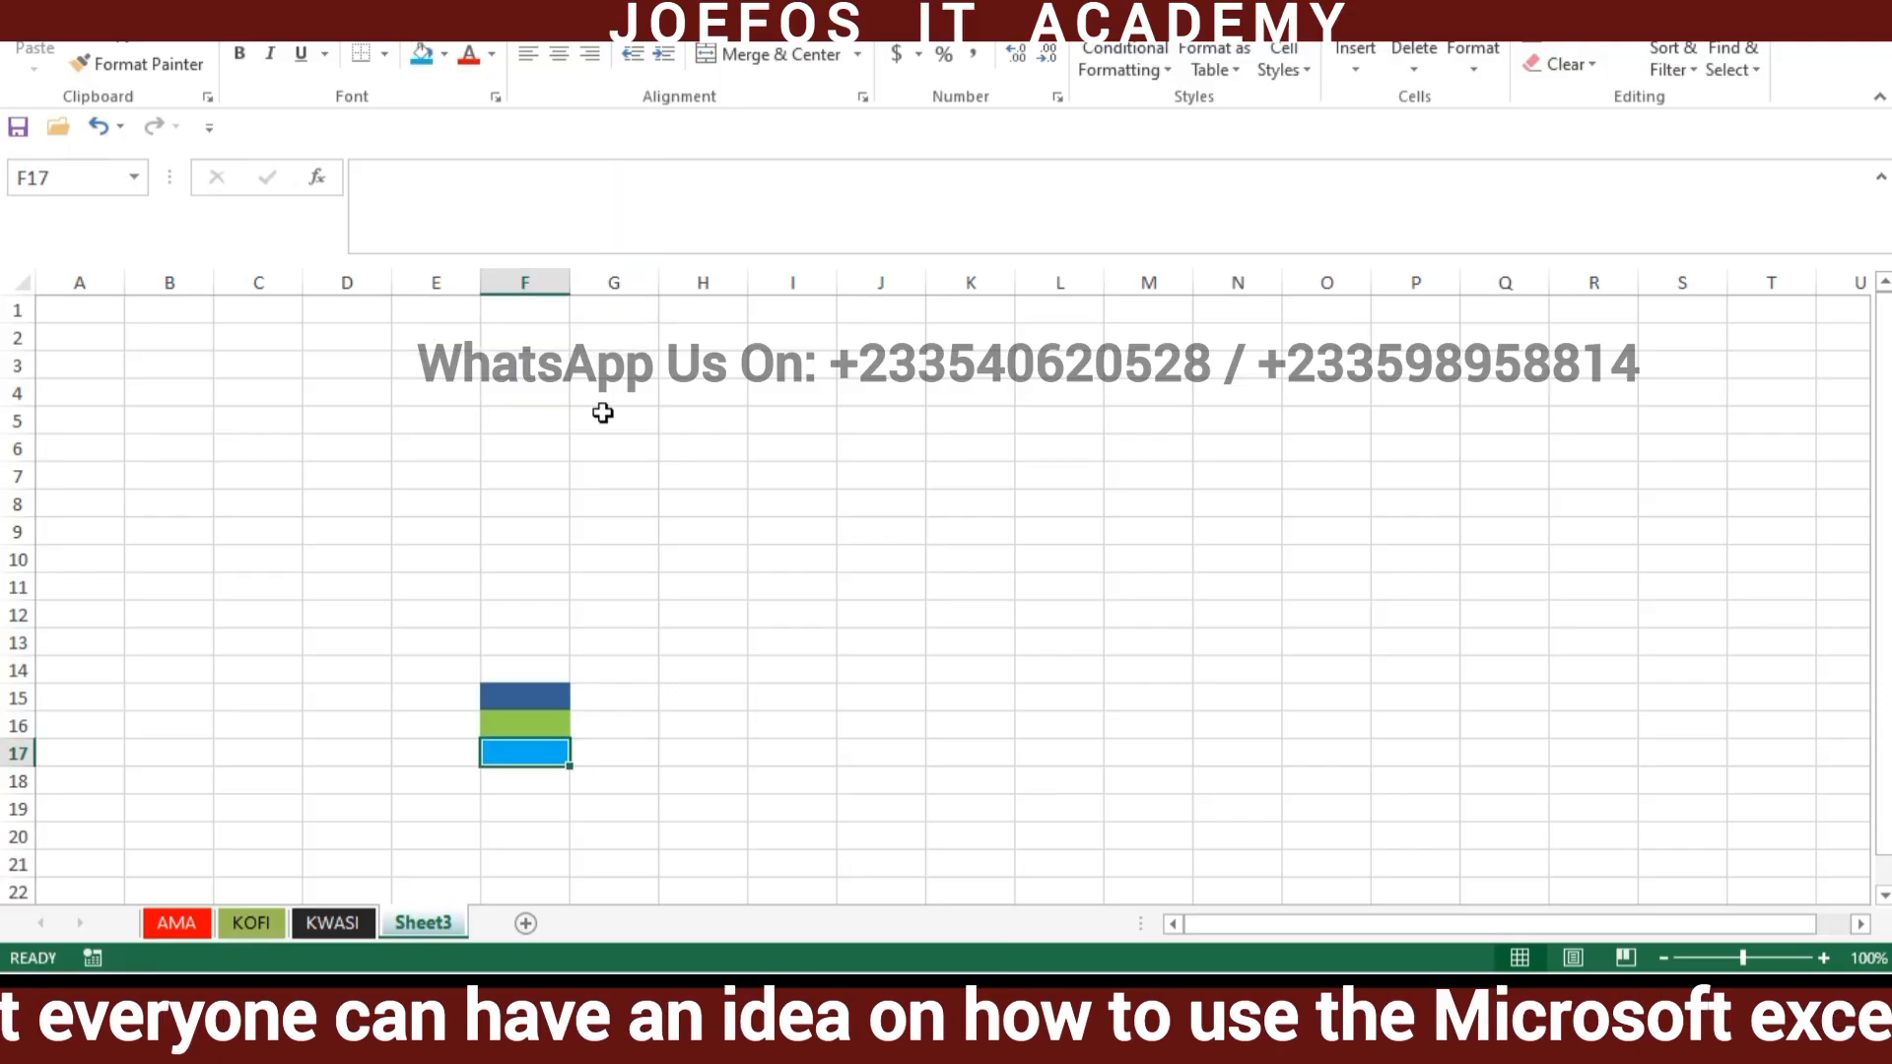
left_click(623, 759)
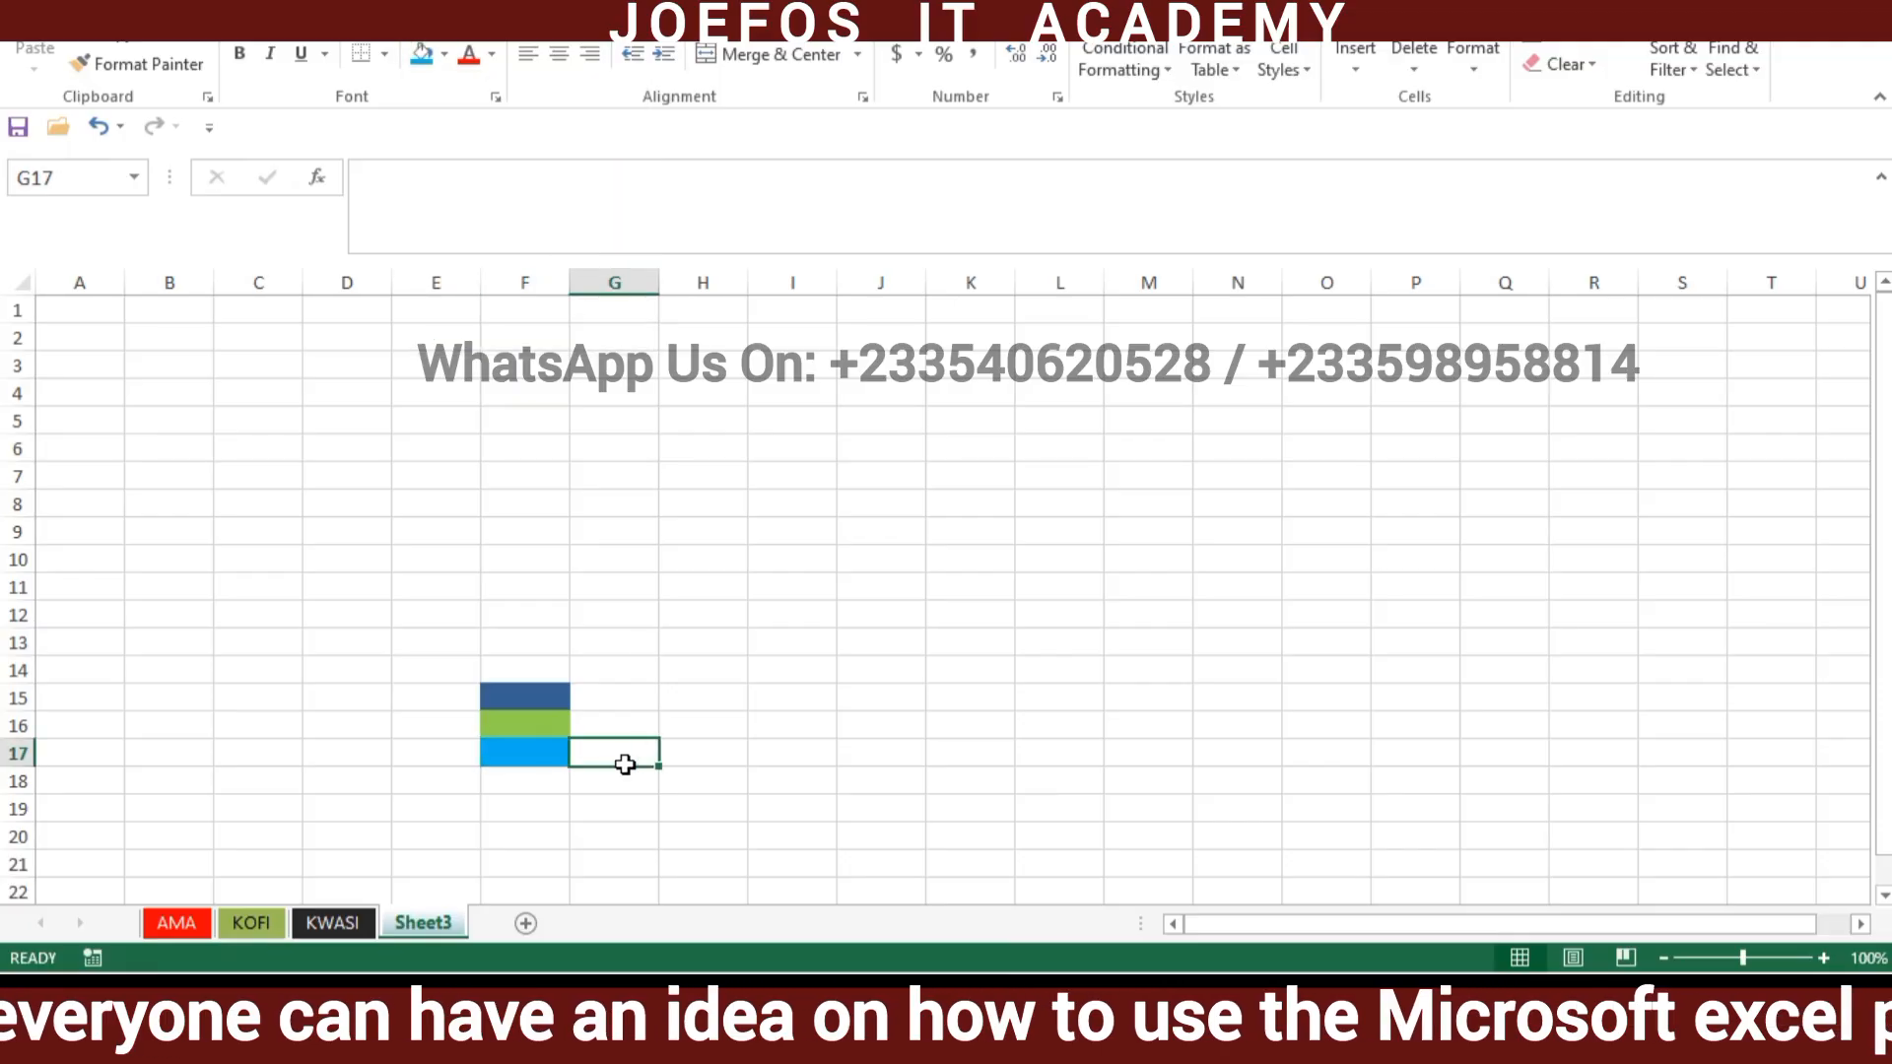
Review the worksheets in order from AMA through KOFI and KWASI, ending on Sheet3.
left_click(202, 926)
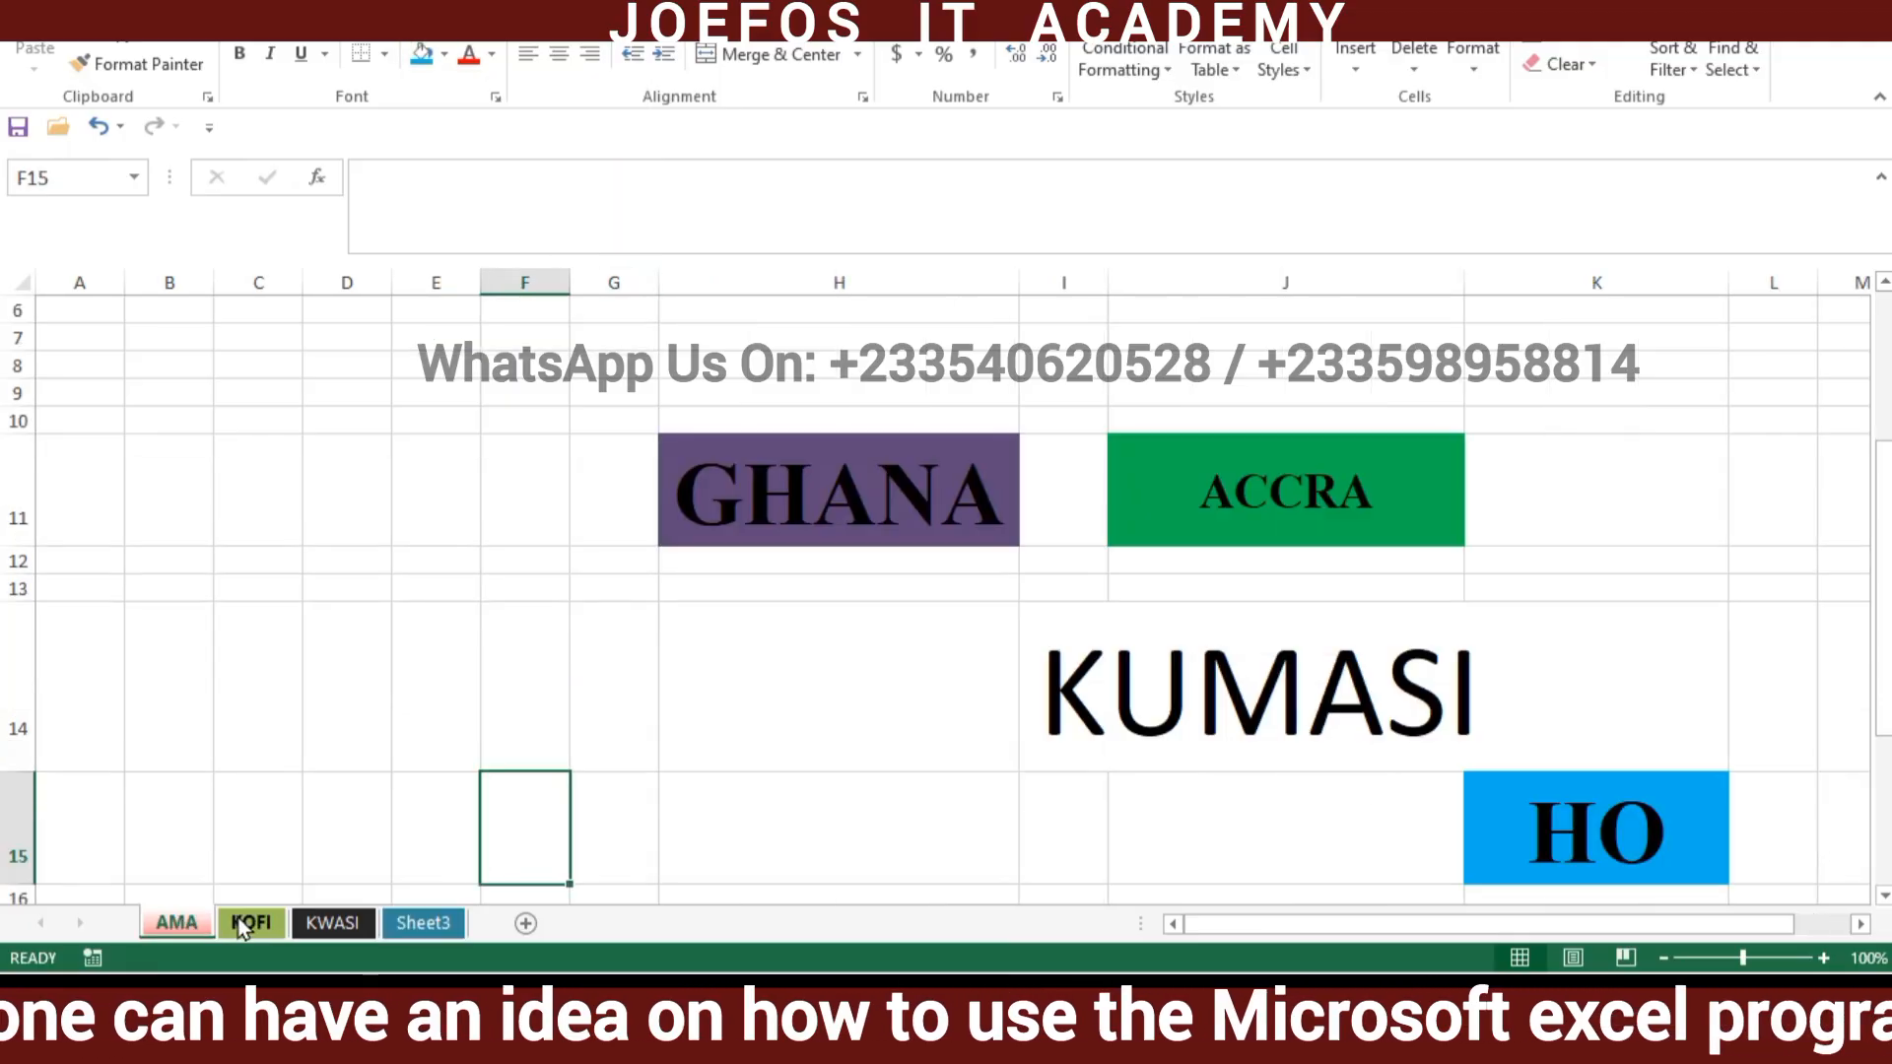
left_click(242, 923)
left_click(340, 923)
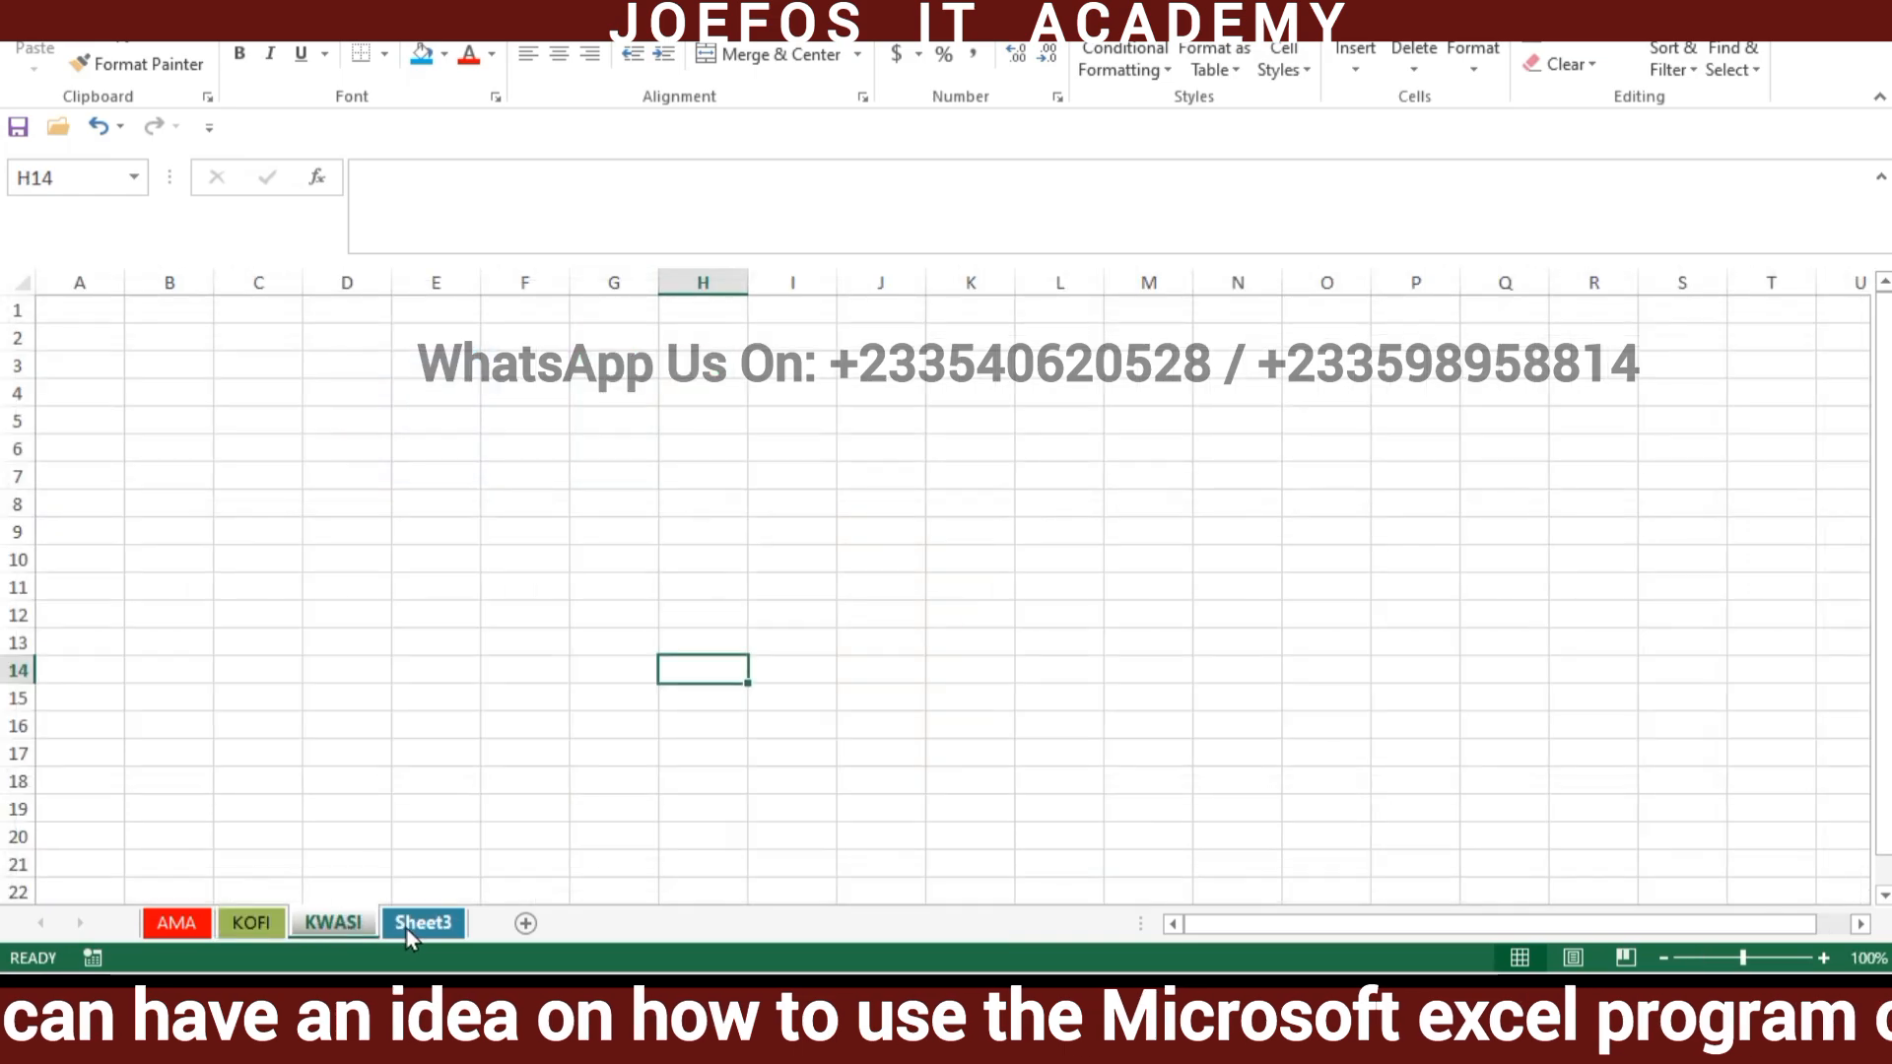
left_click(408, 926)
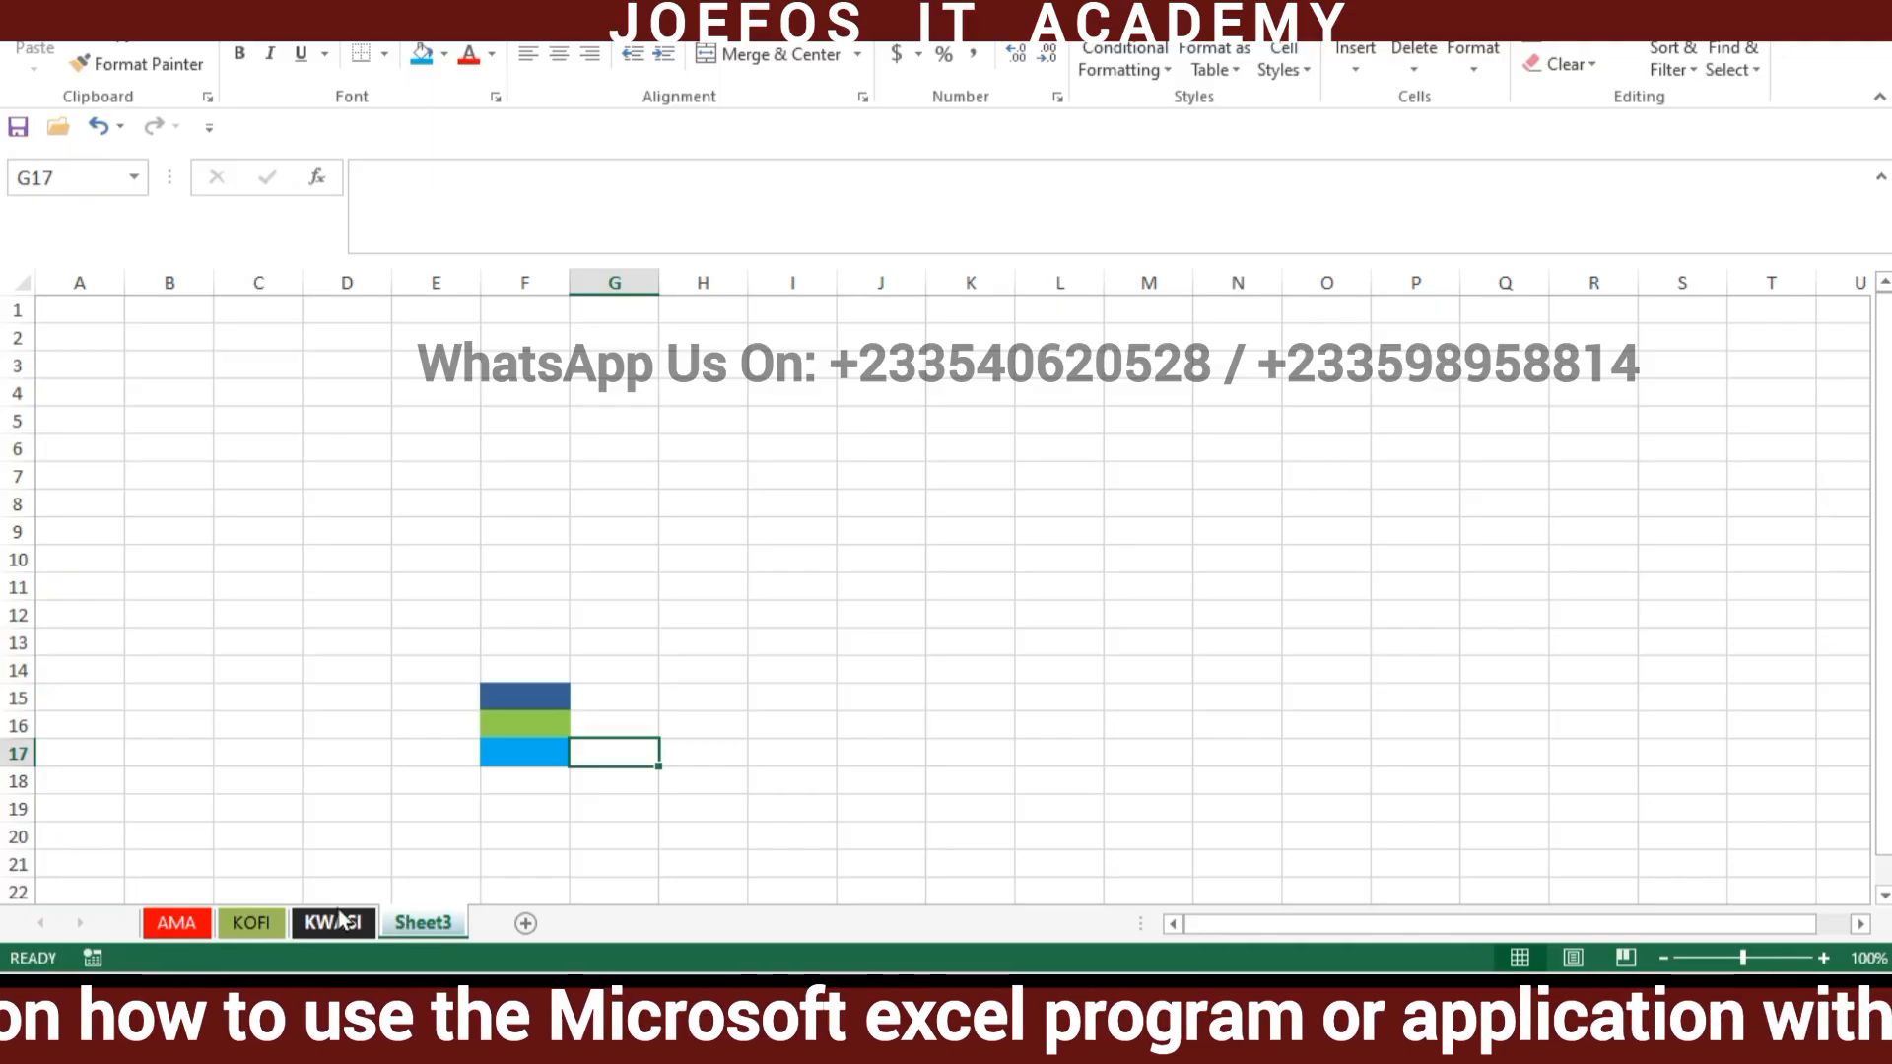
Try to set the AMA sheet tab's name in the Bodoni MT Black font while renaming the sheet.
right_click(175, 924)
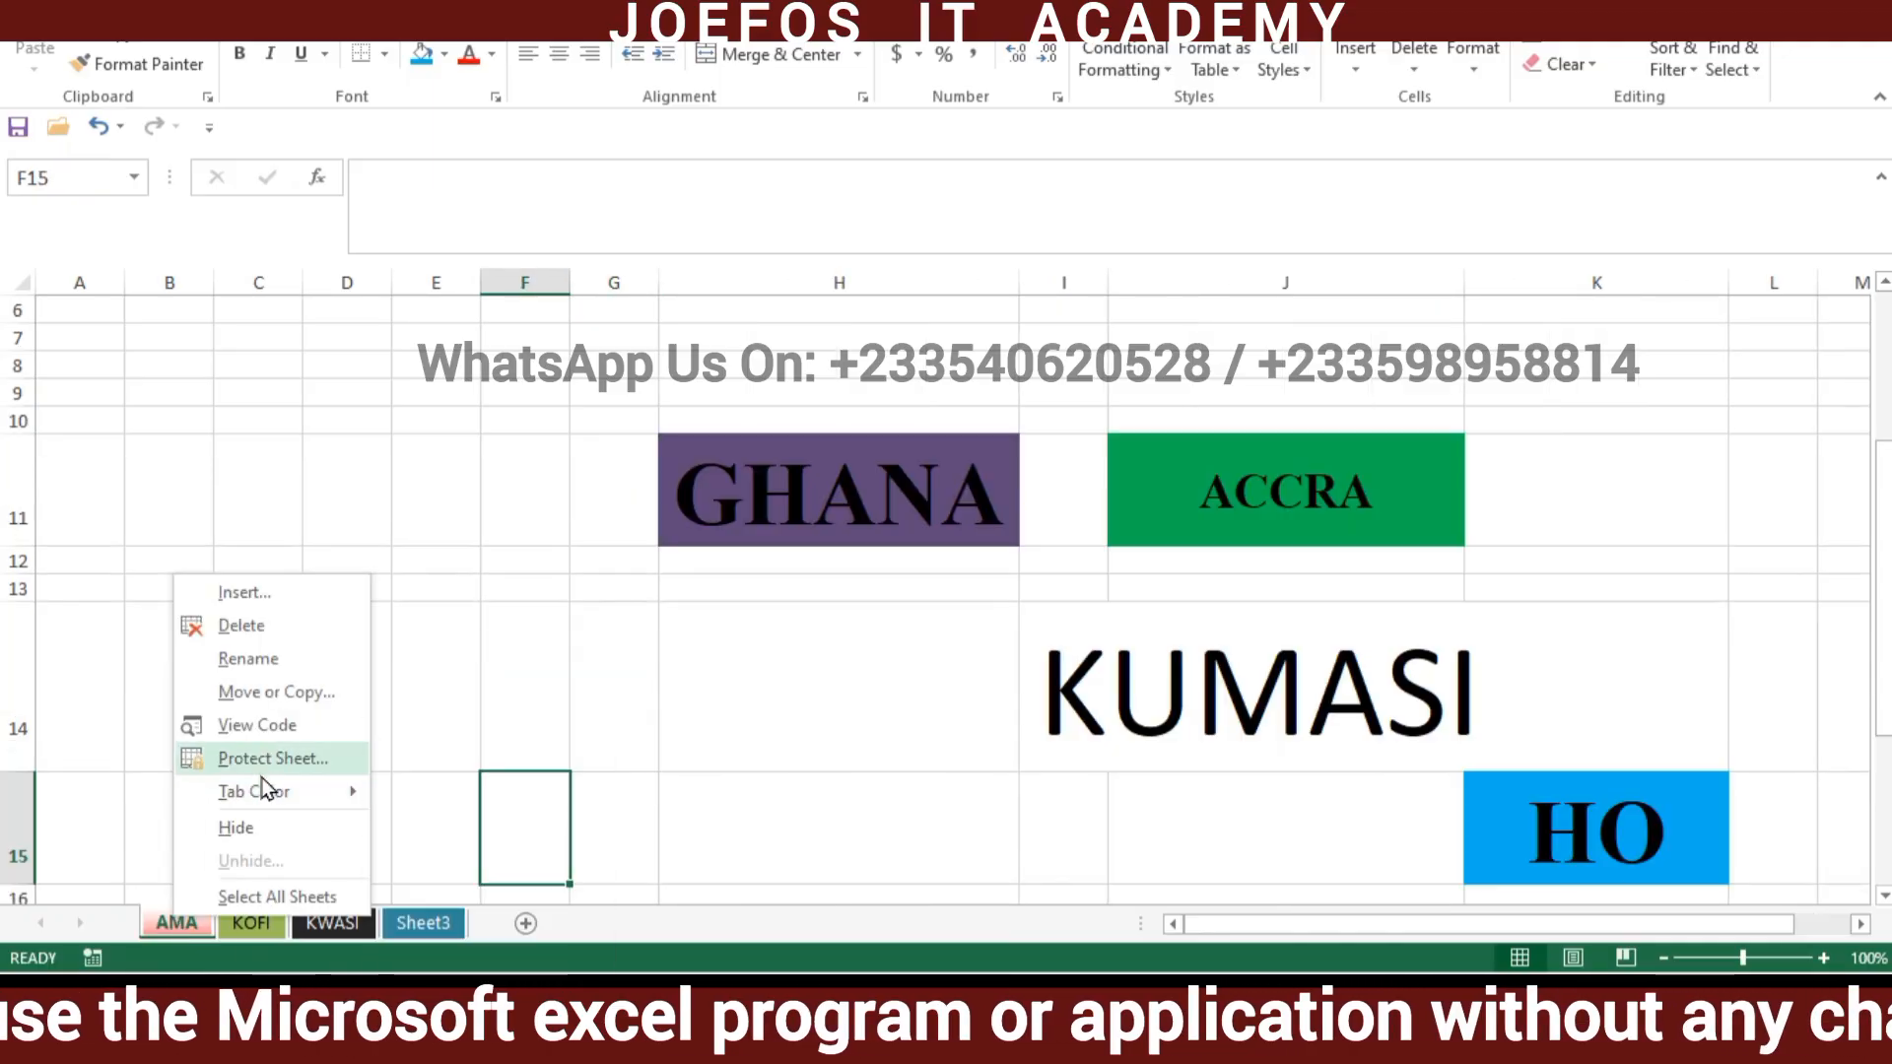
left_click(245, 663)
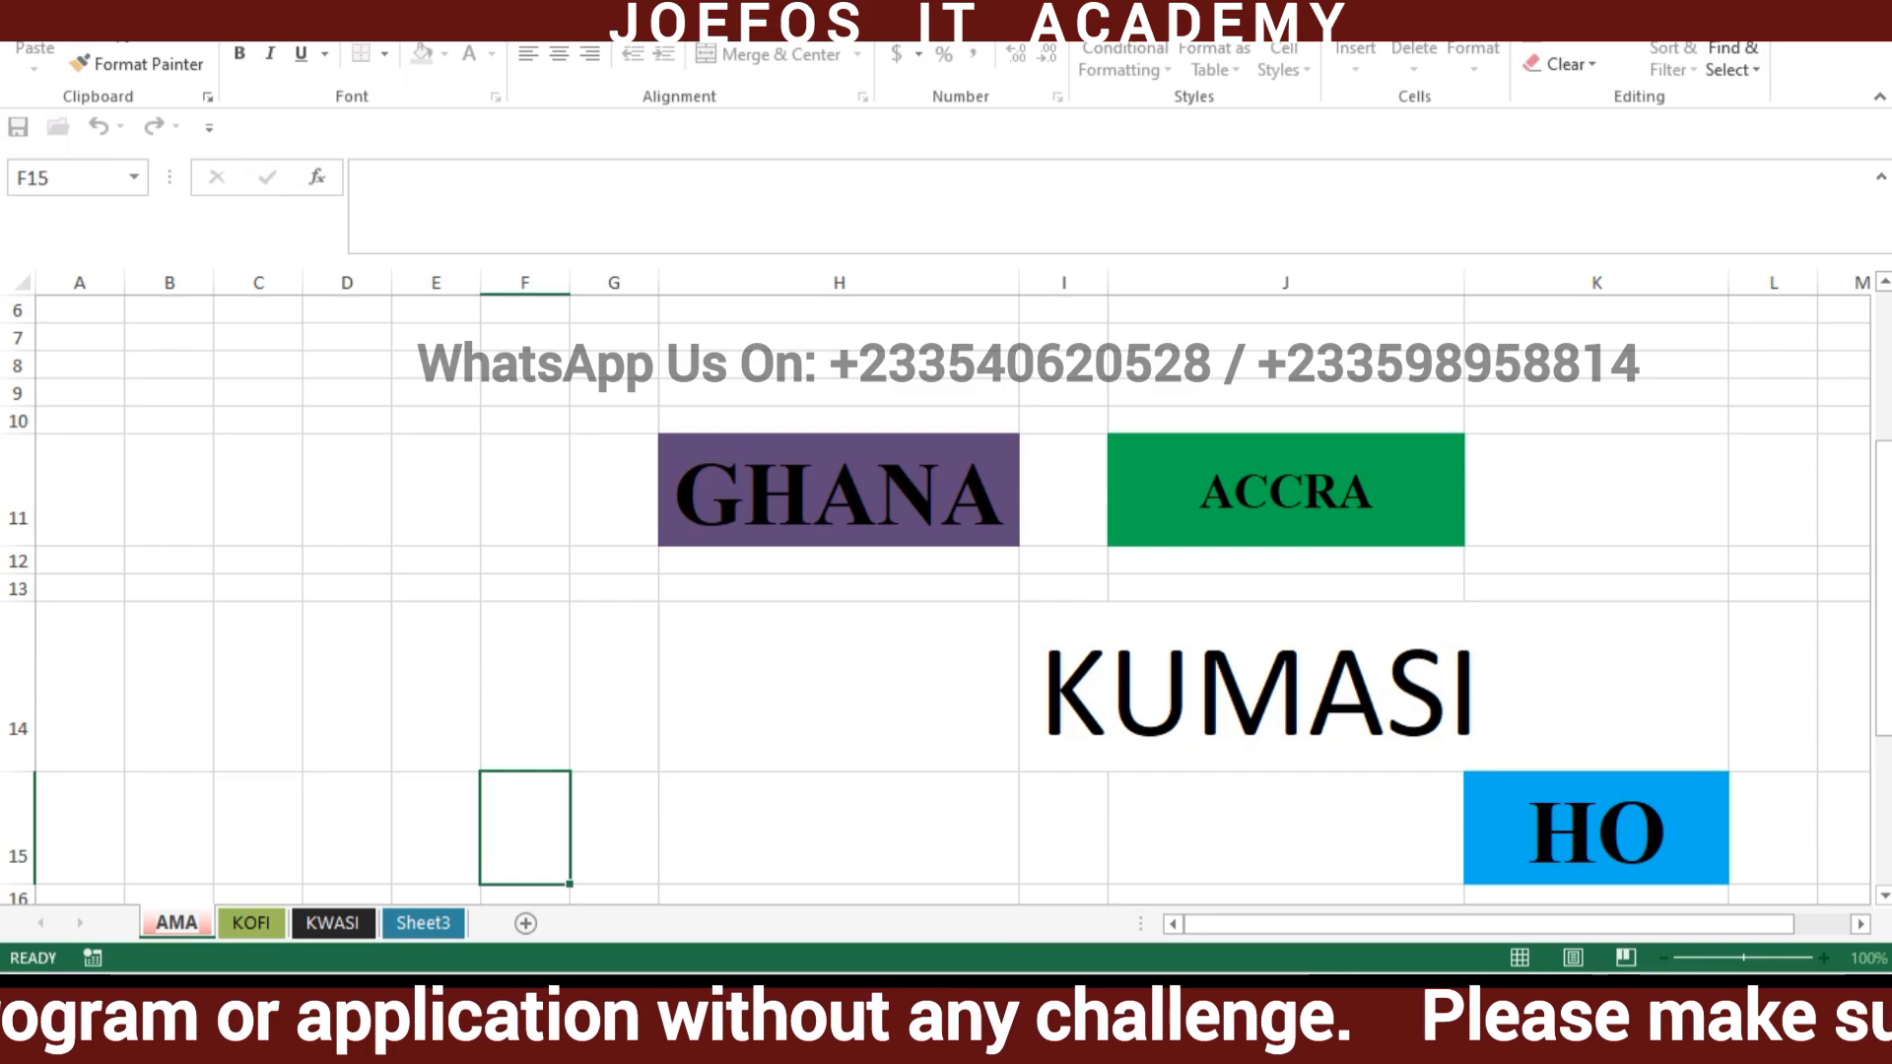
left_click(374, 30)
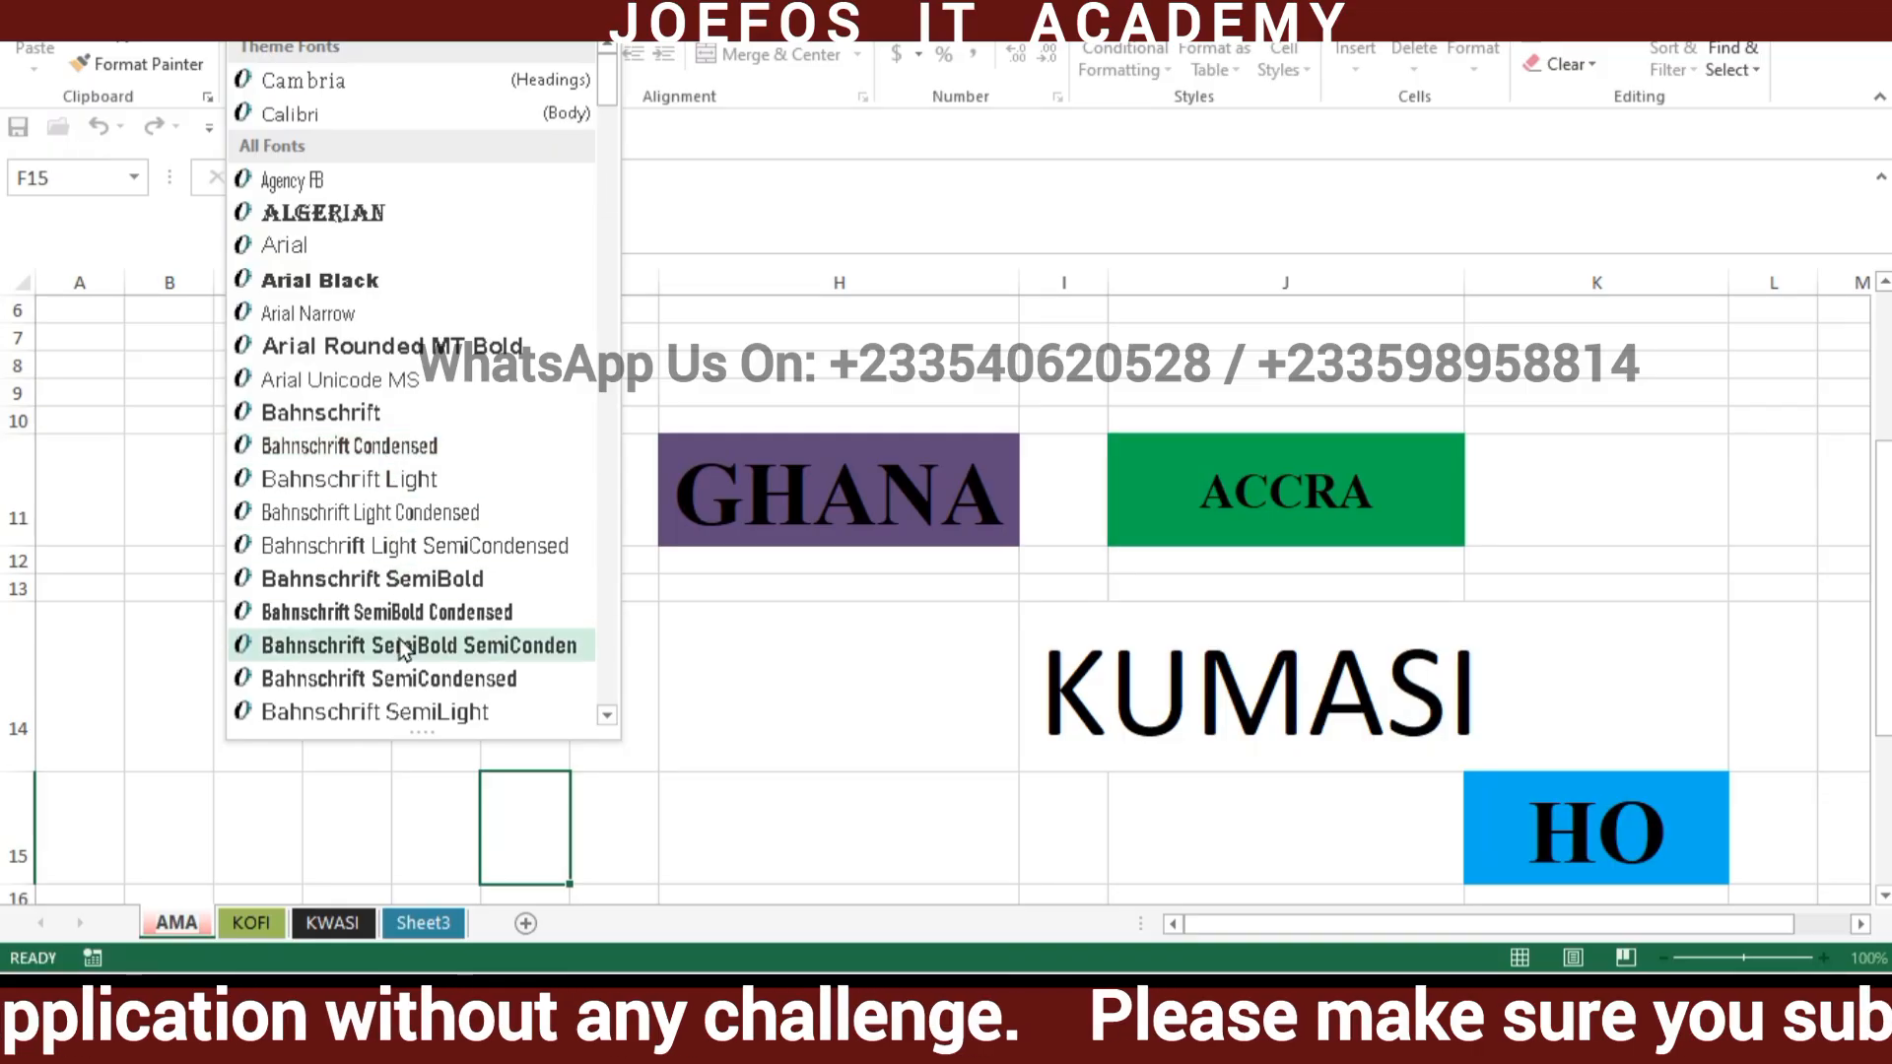
left_click(363, 283)
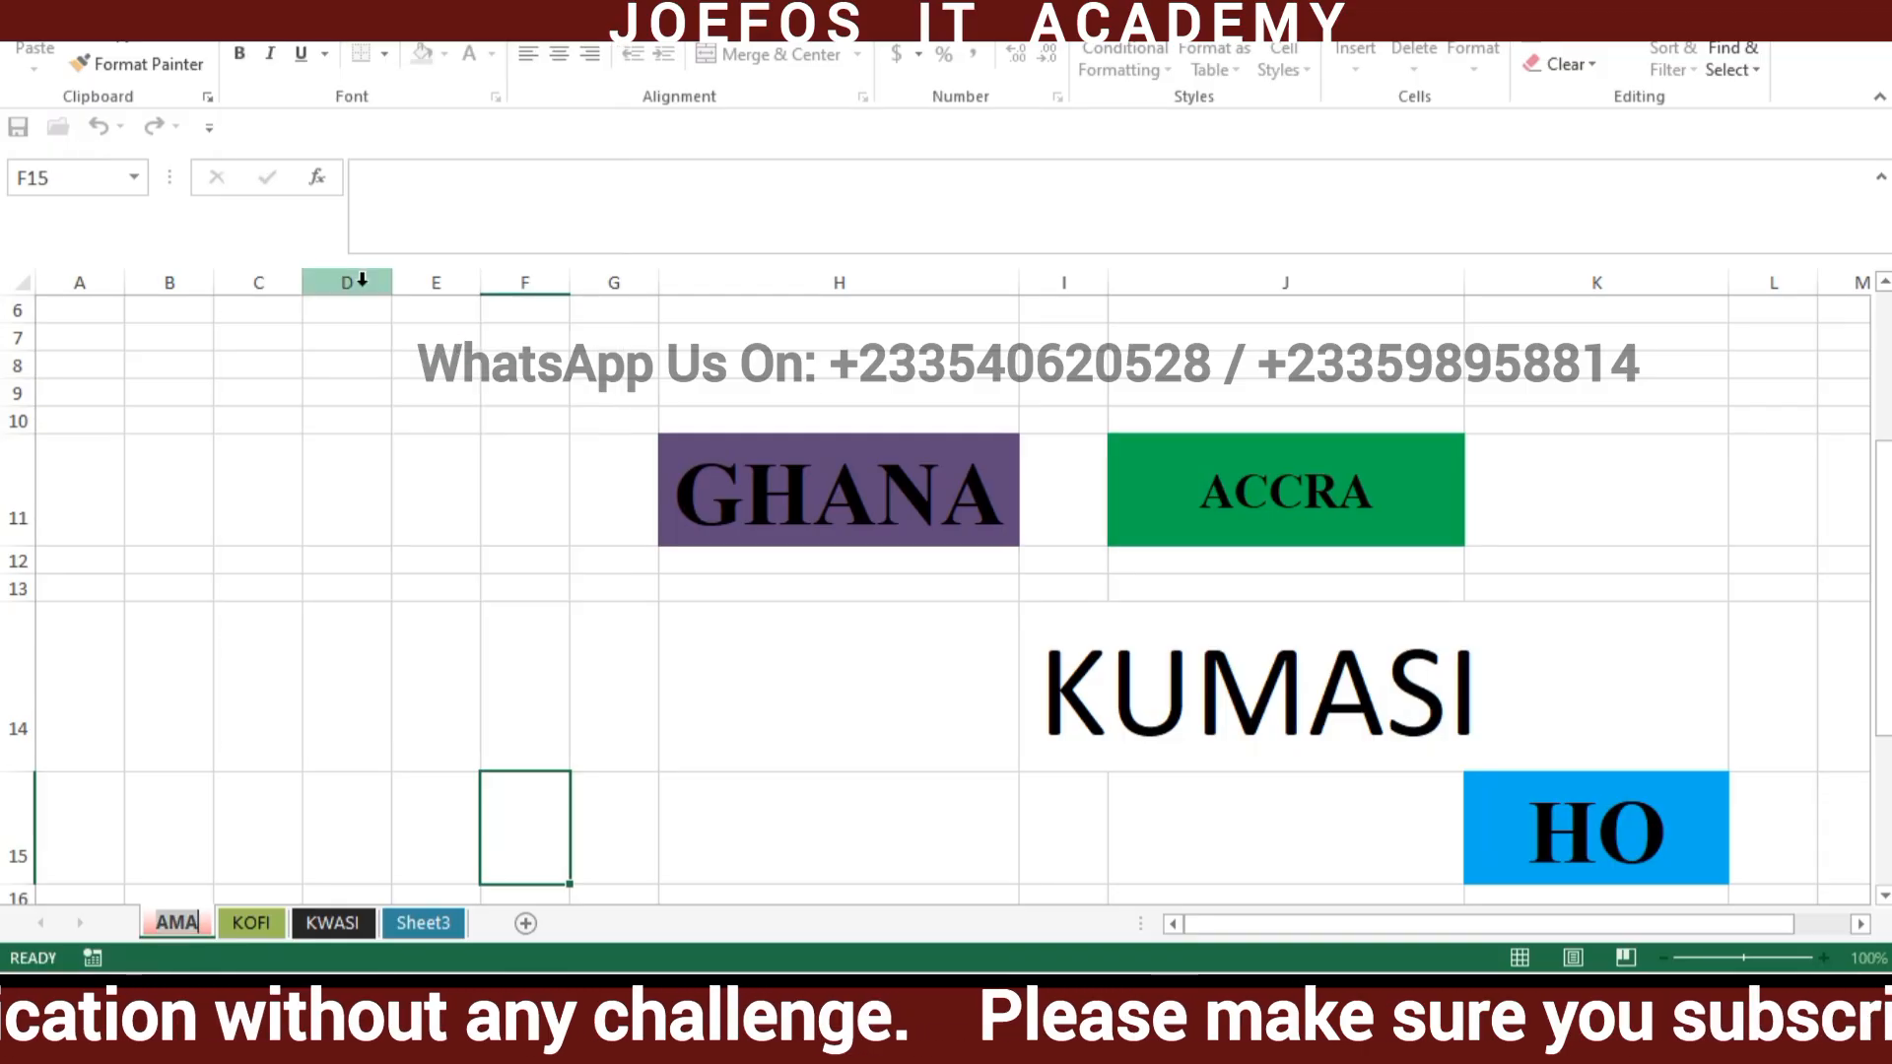
left_click(374, 32)
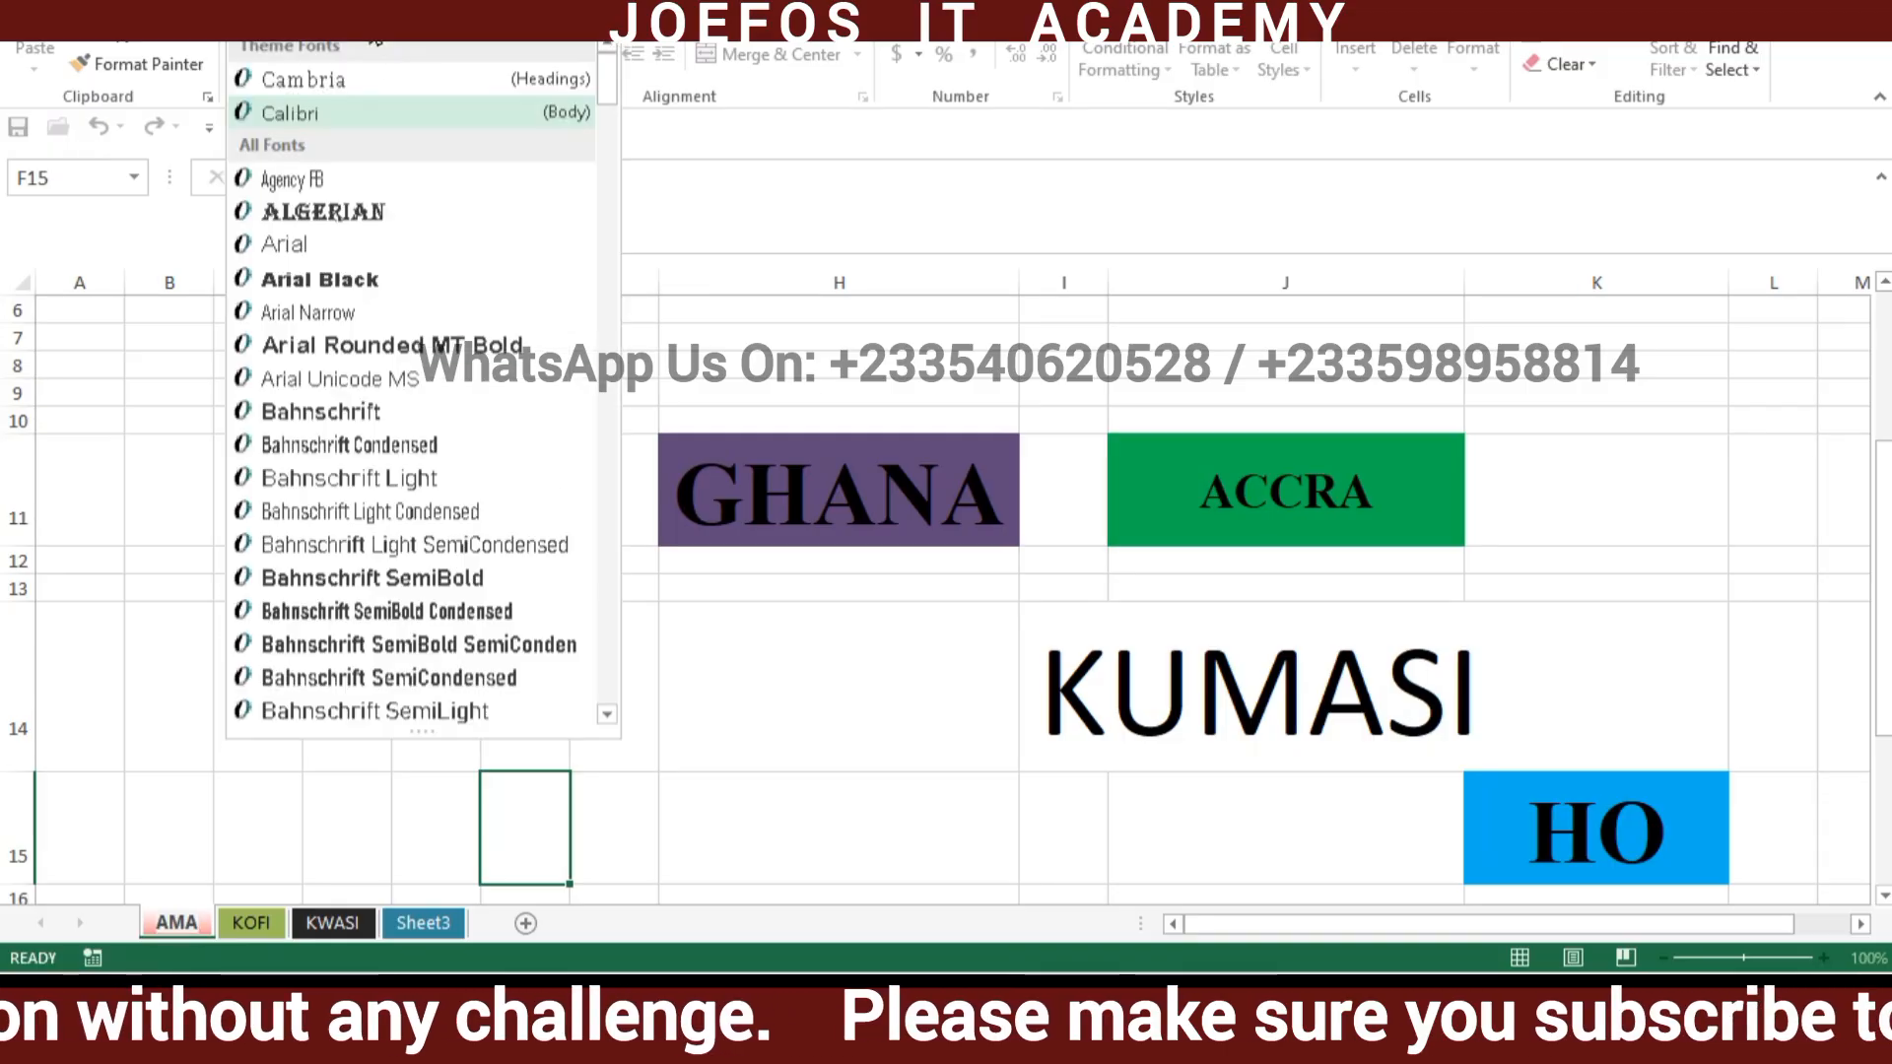
left_click(607, 718)
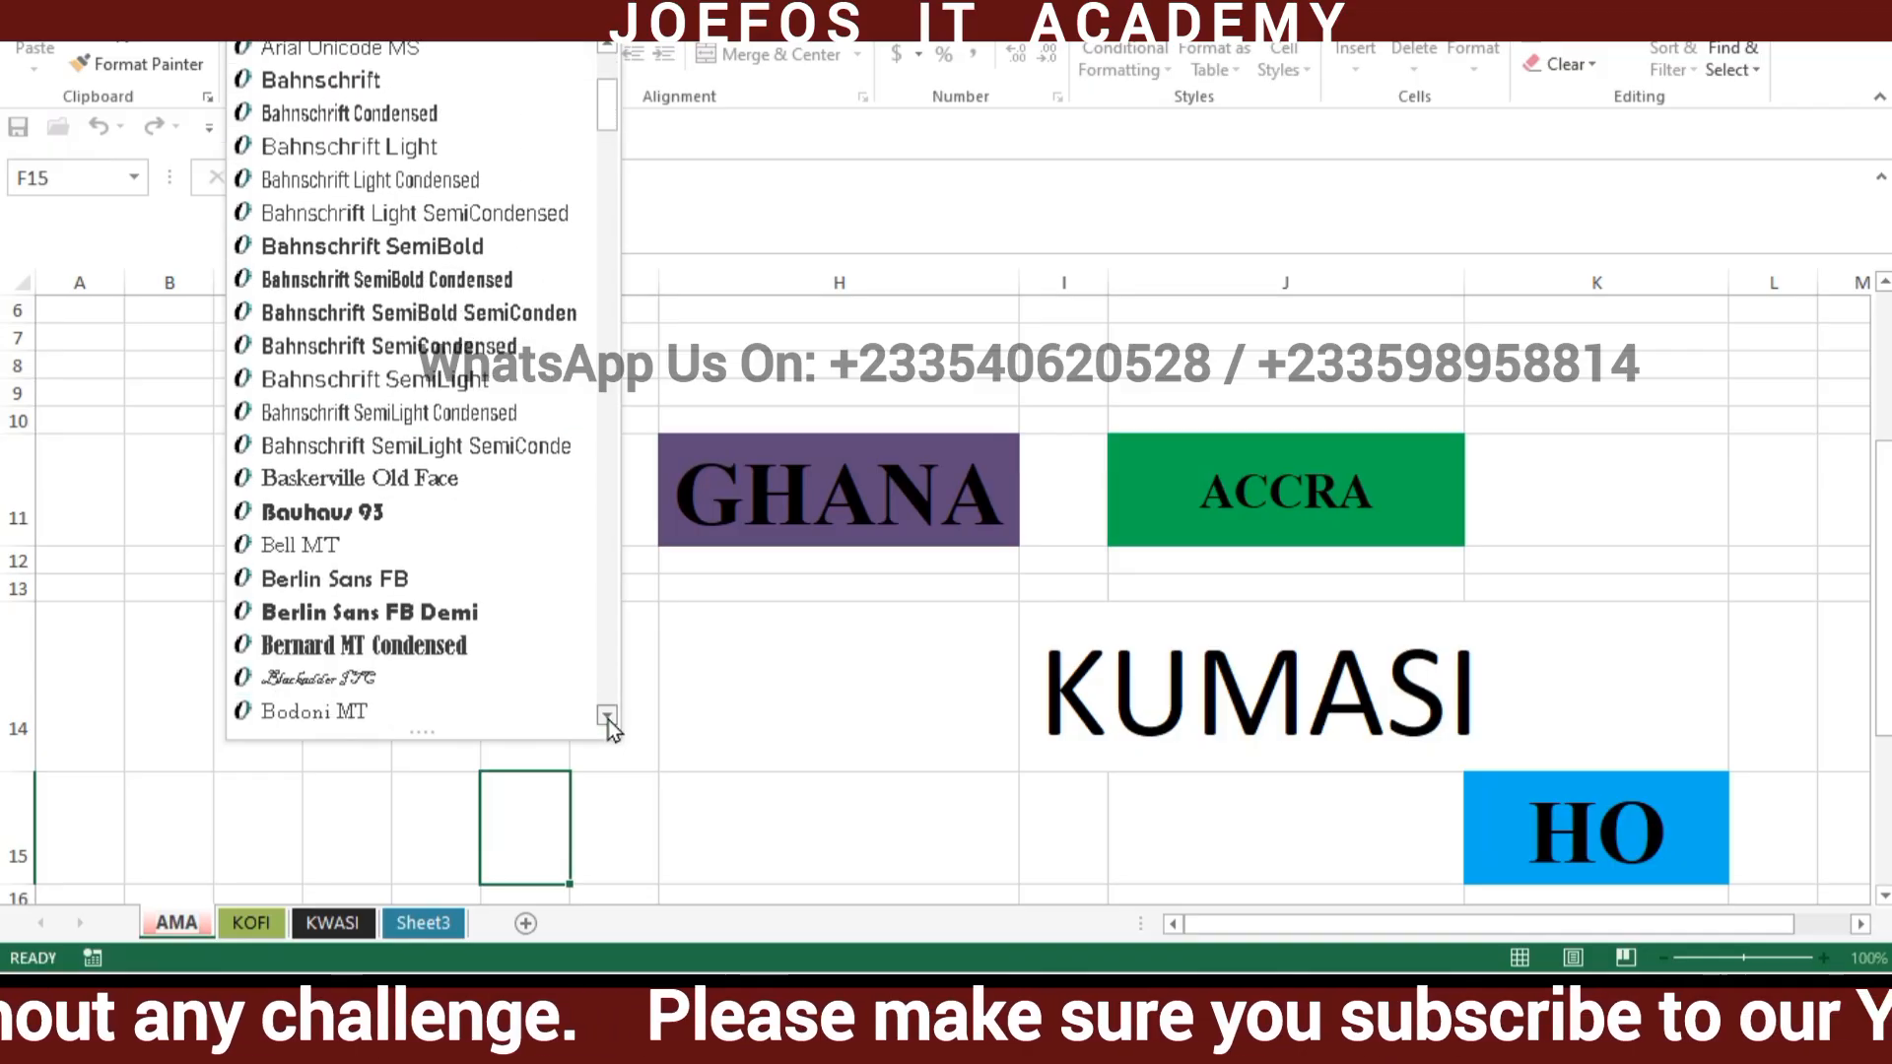
left_click_drag(606, 719, 607, 719)
left_click(607, 716)
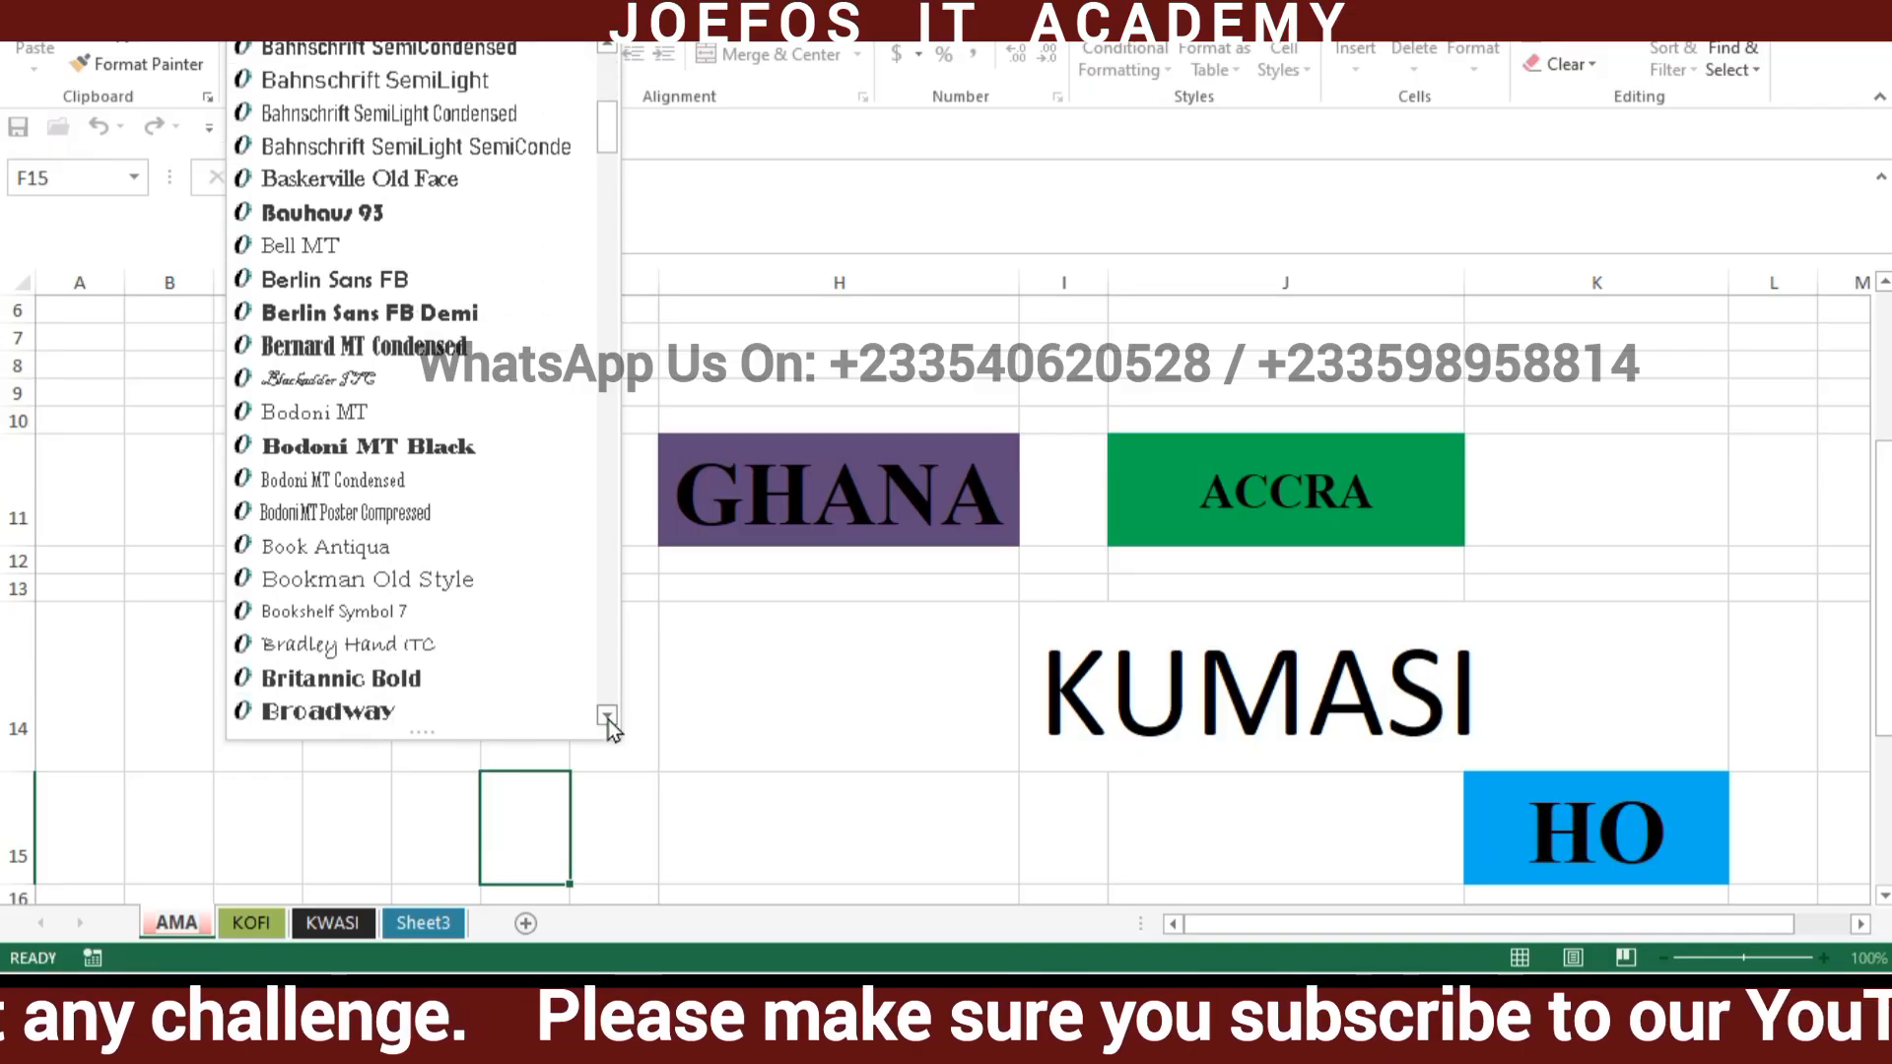
left_click(378, 446)
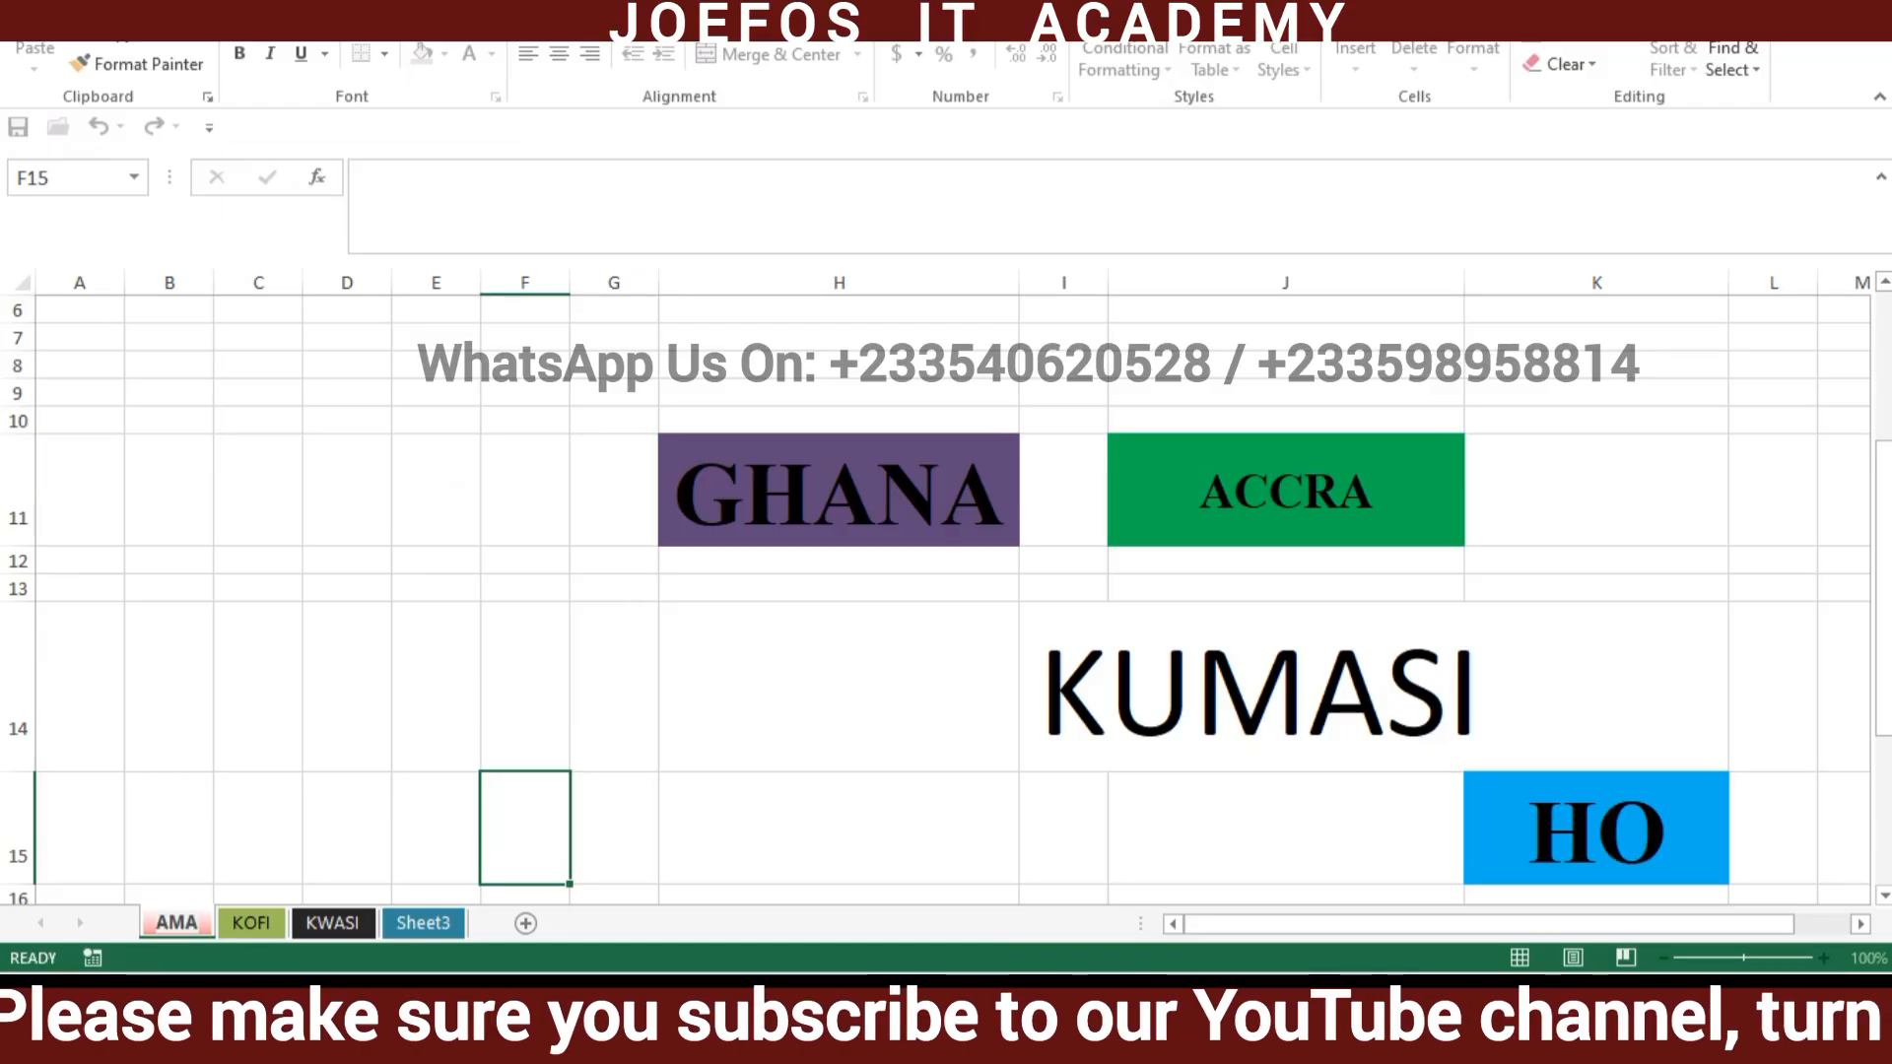
Open the AMA sheet's name for editing, confirm it as it is, and select cell F14.
double_click(178, 923)
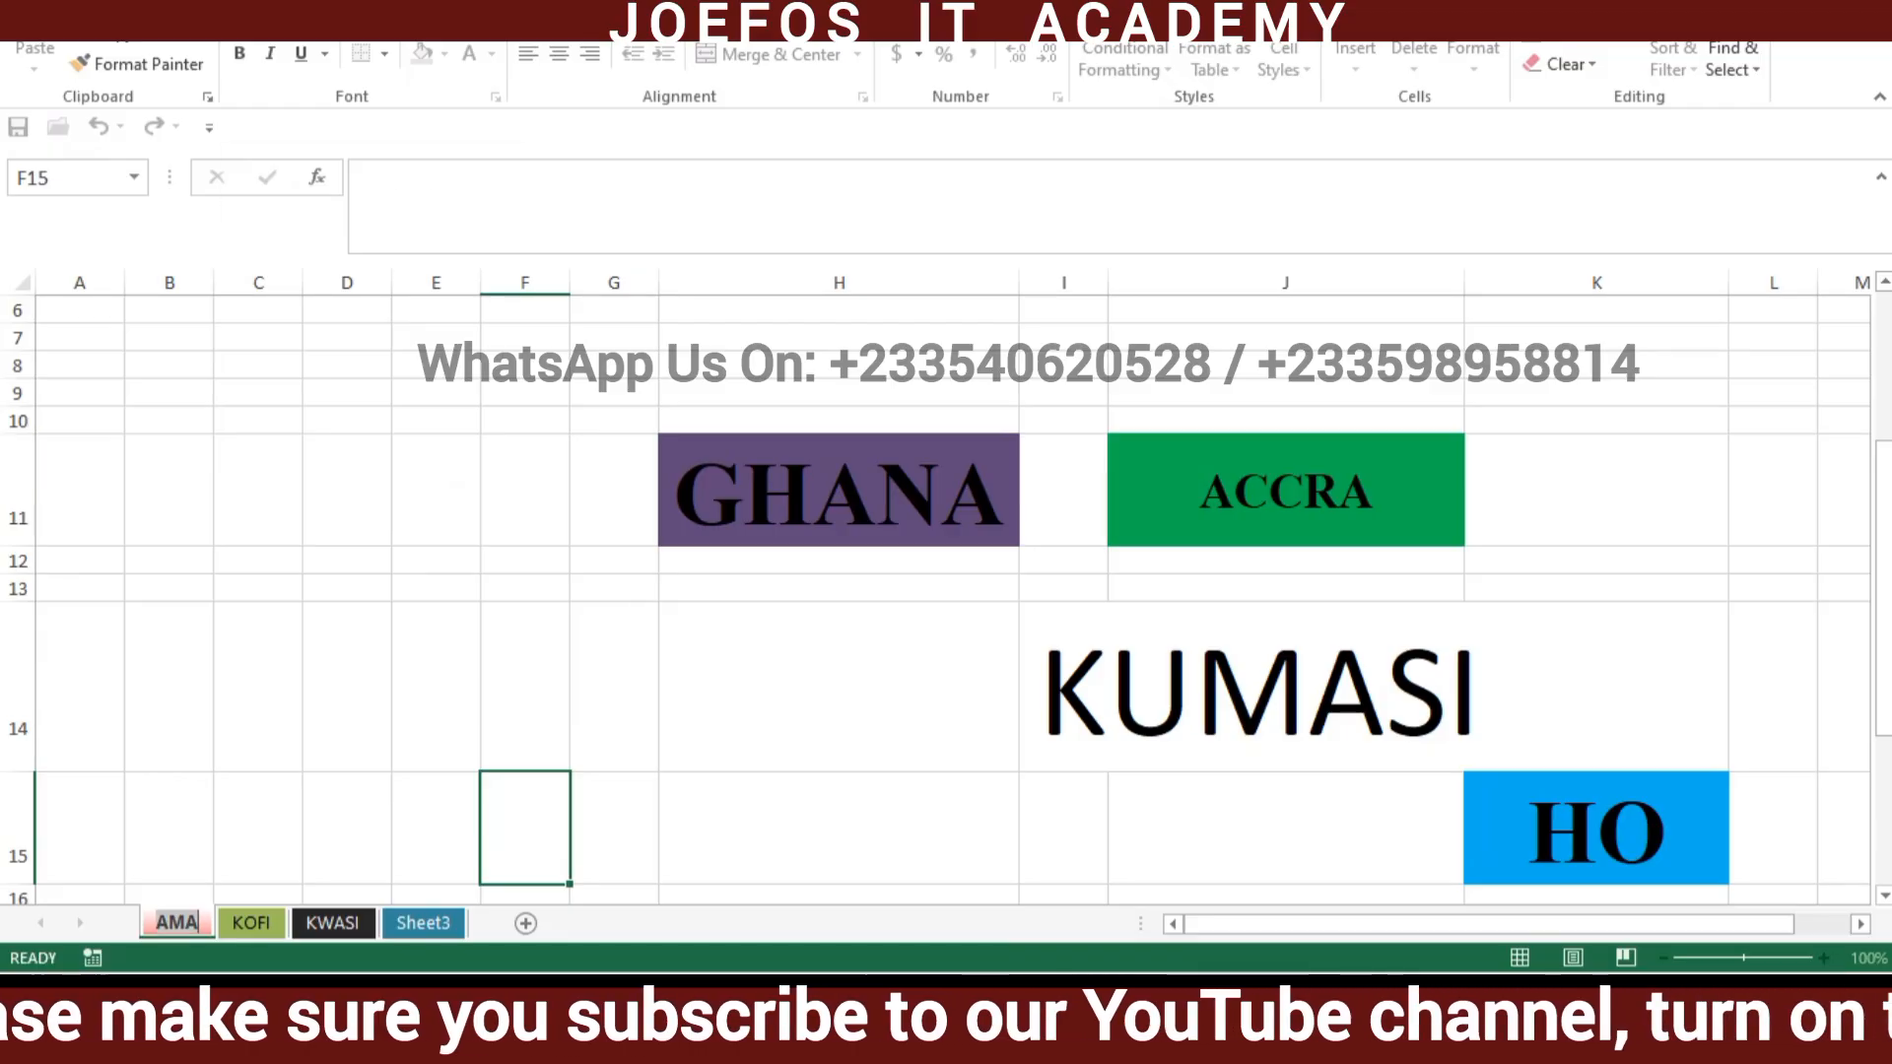
key("Return")
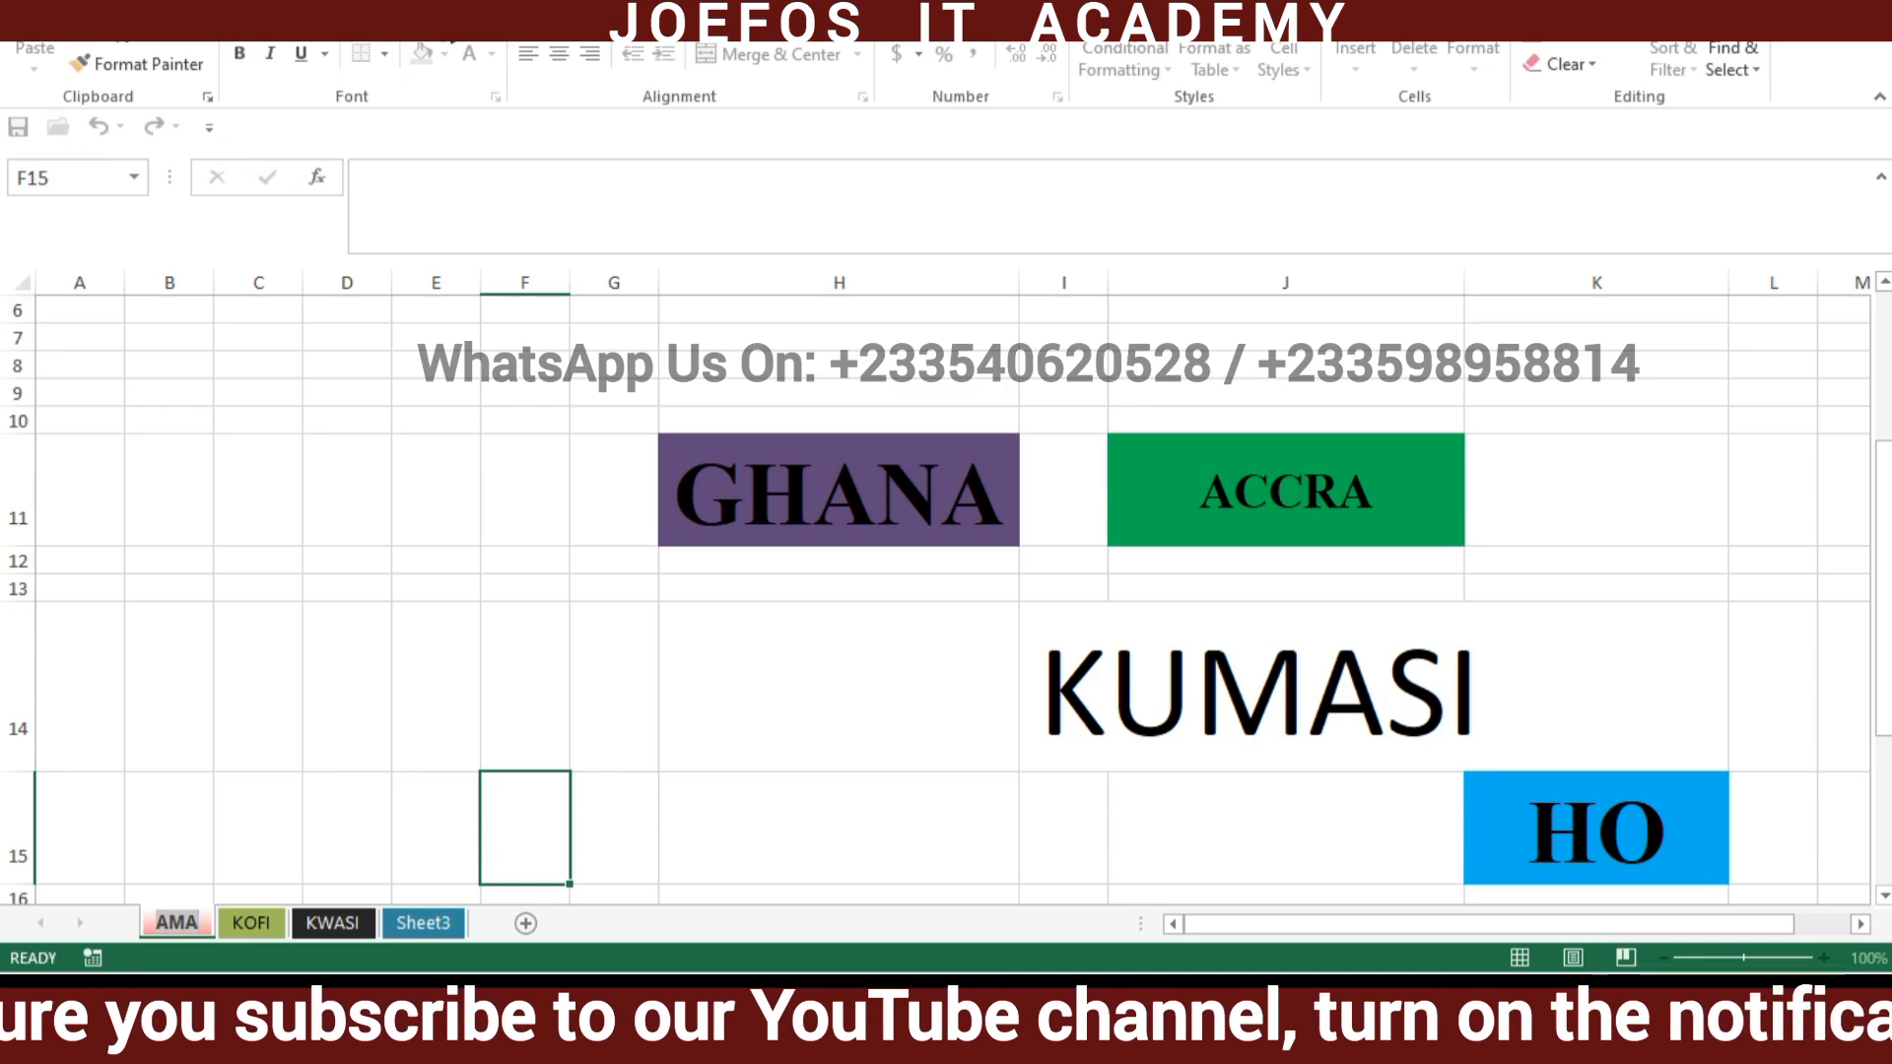
left_click(426, 632)
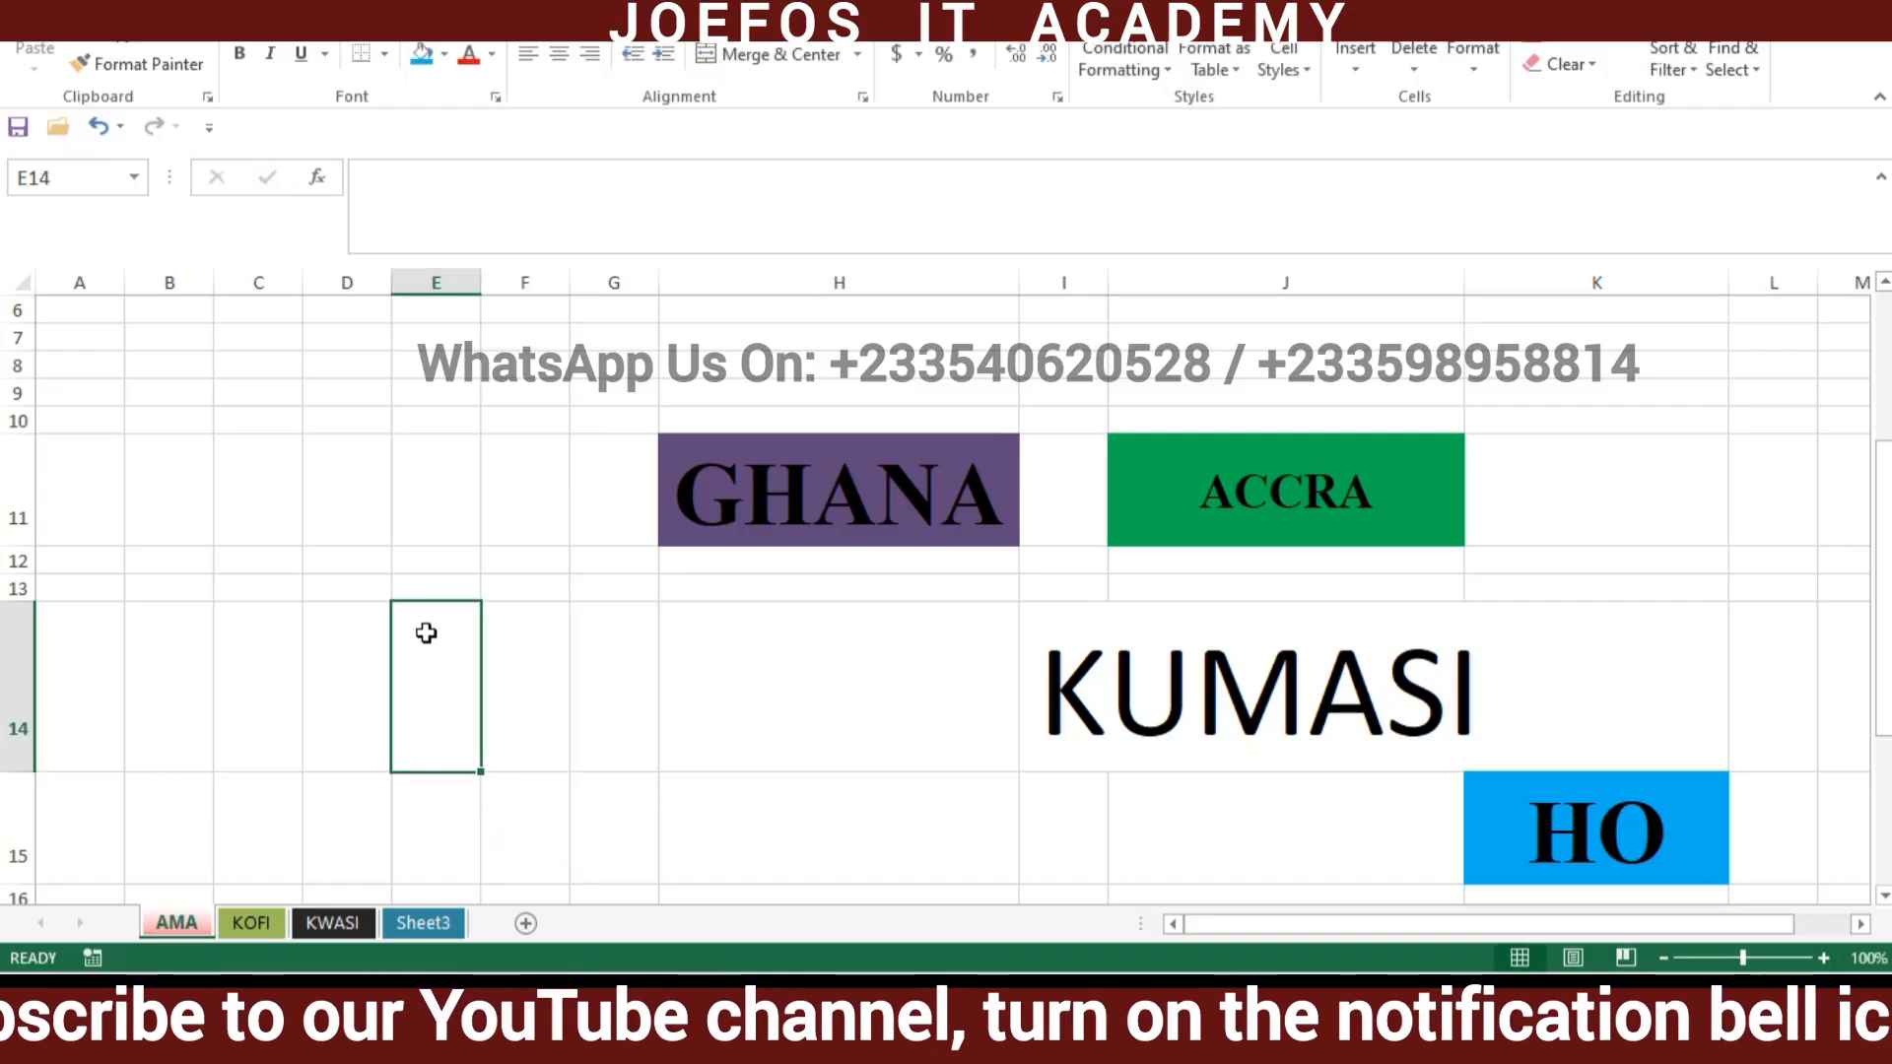
left_click(557, 655)
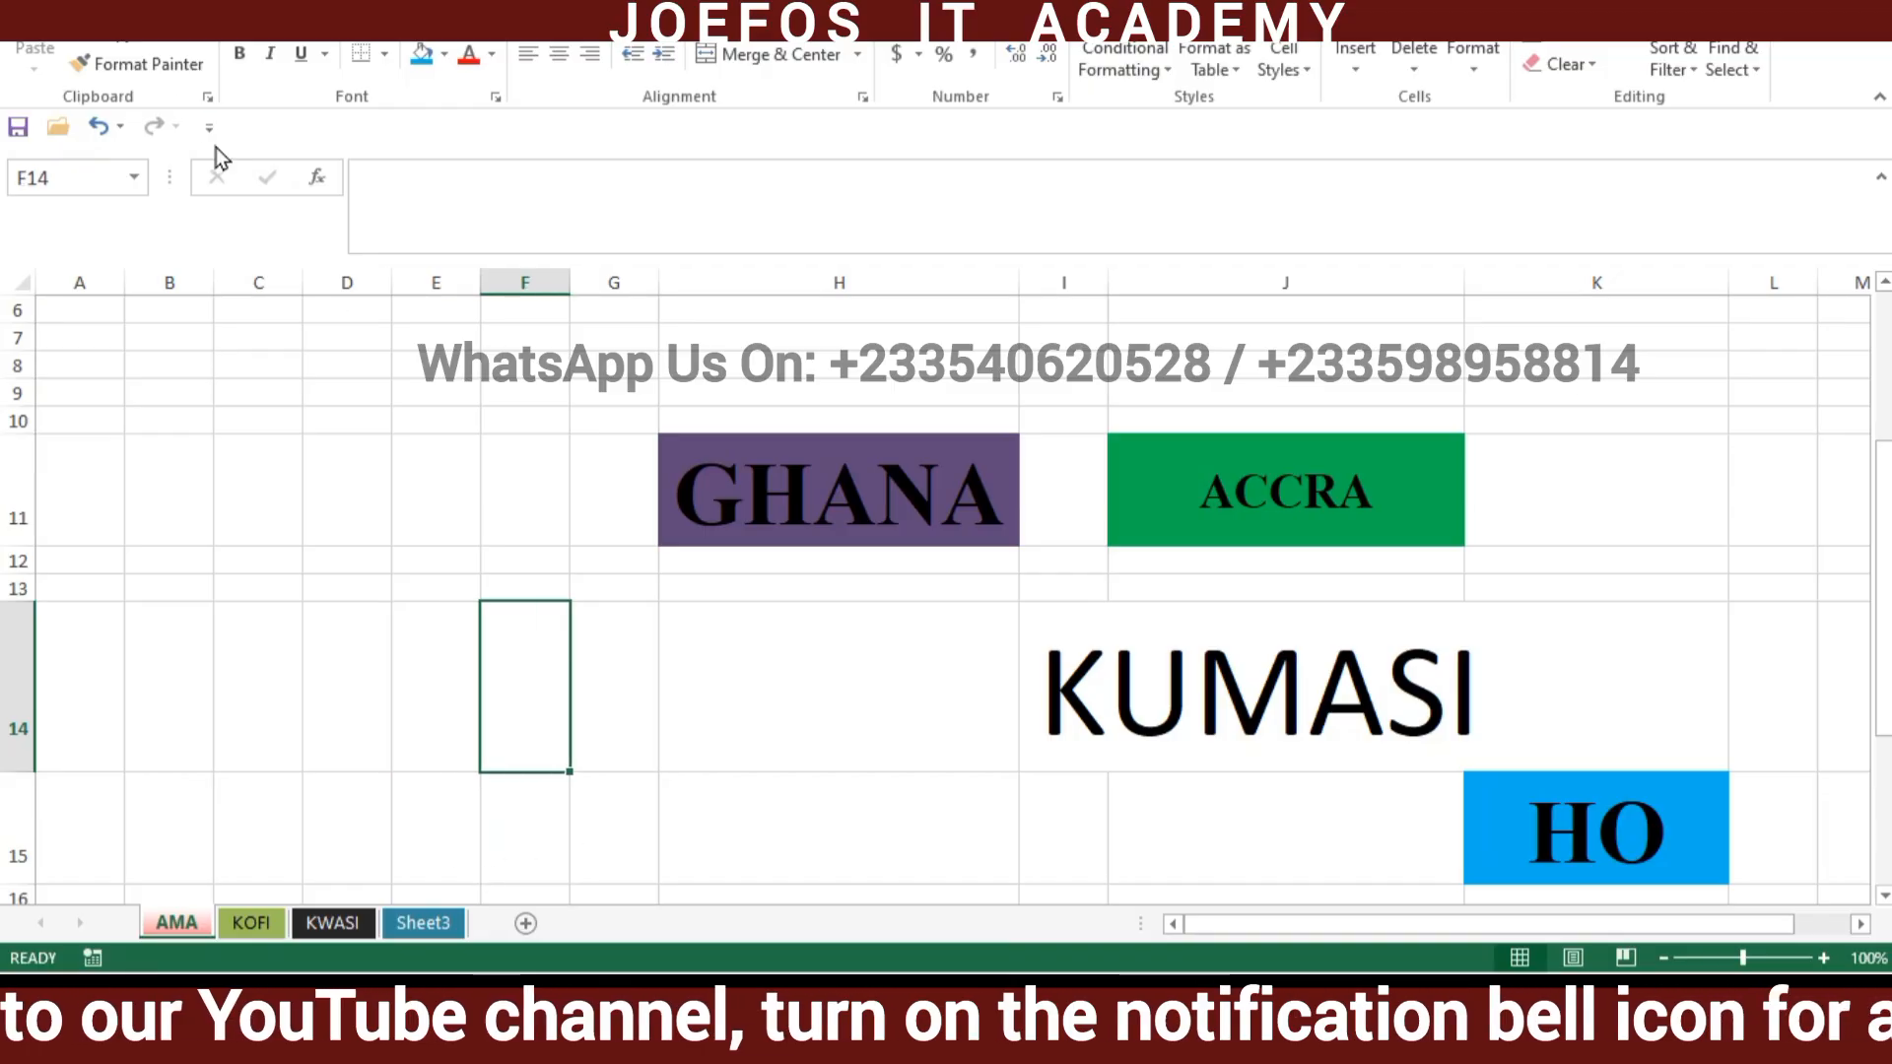
Return to Sheet3 and save the workbook under its existing name.
left_click(433, 919)
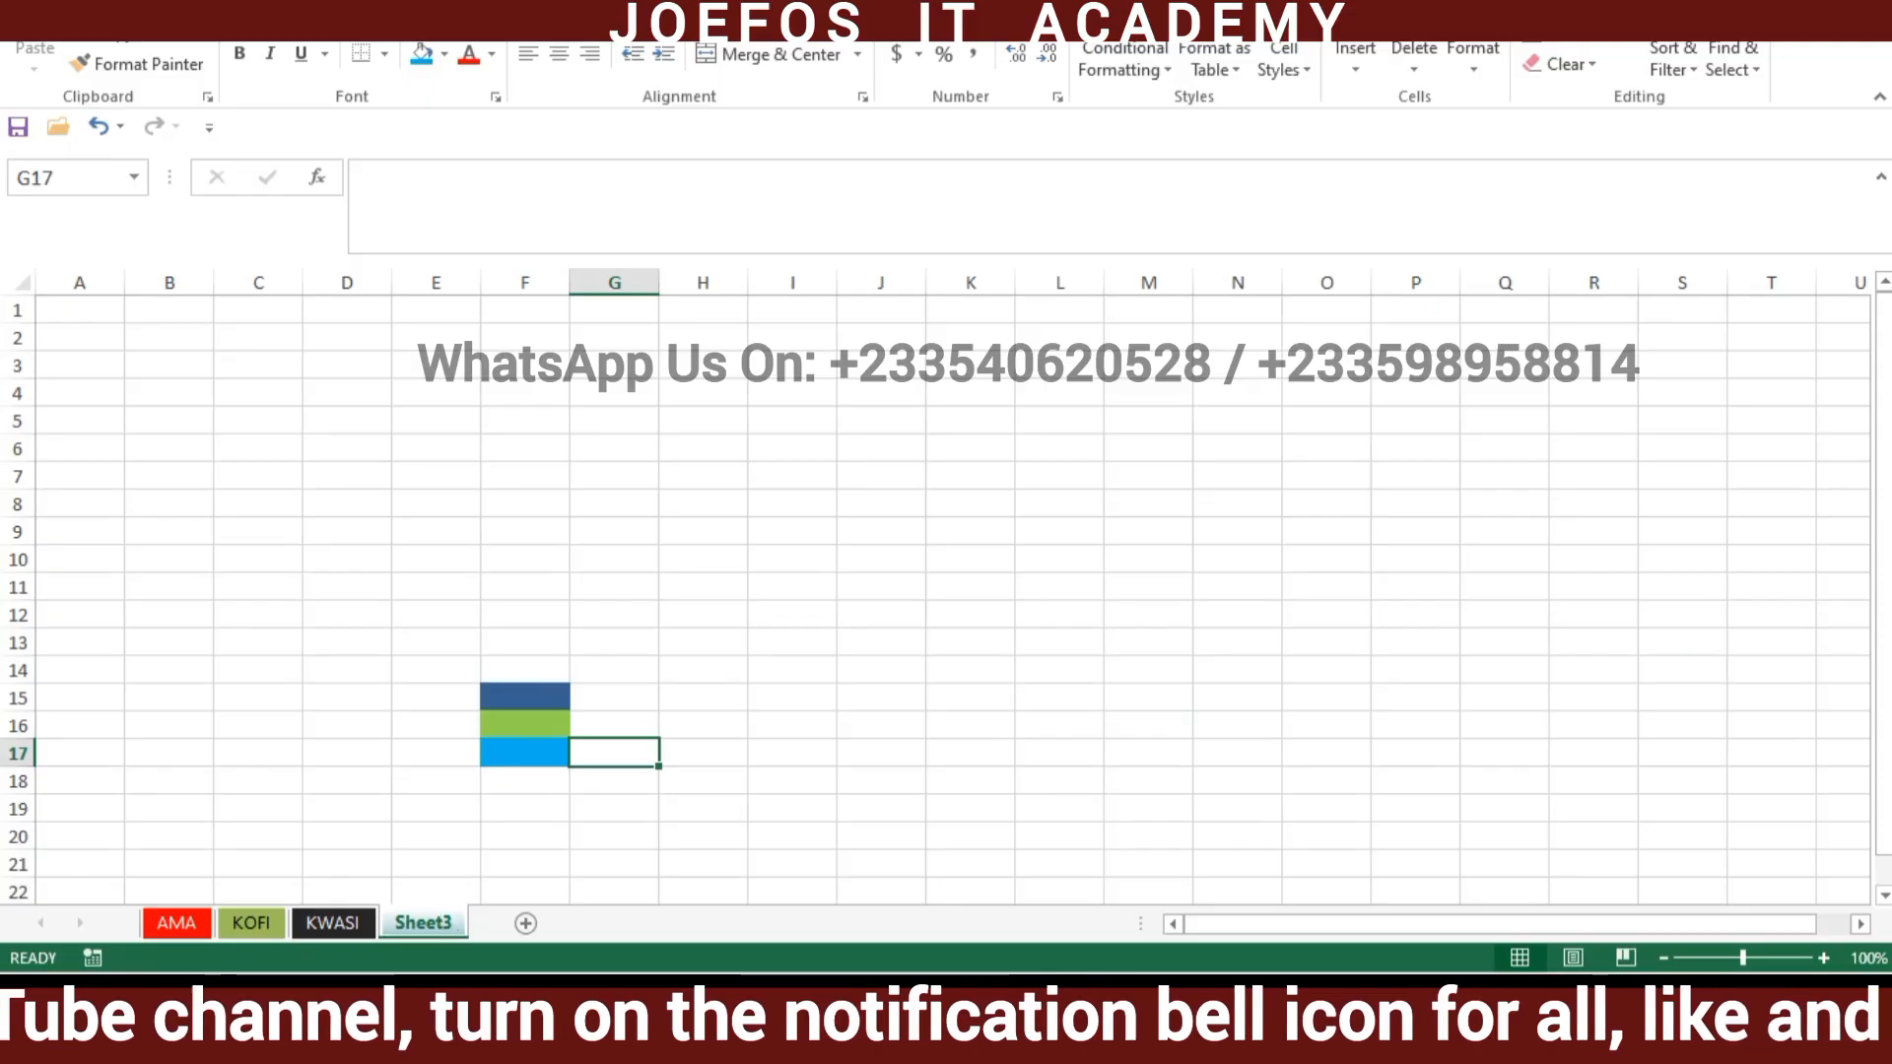
key("alt+f")
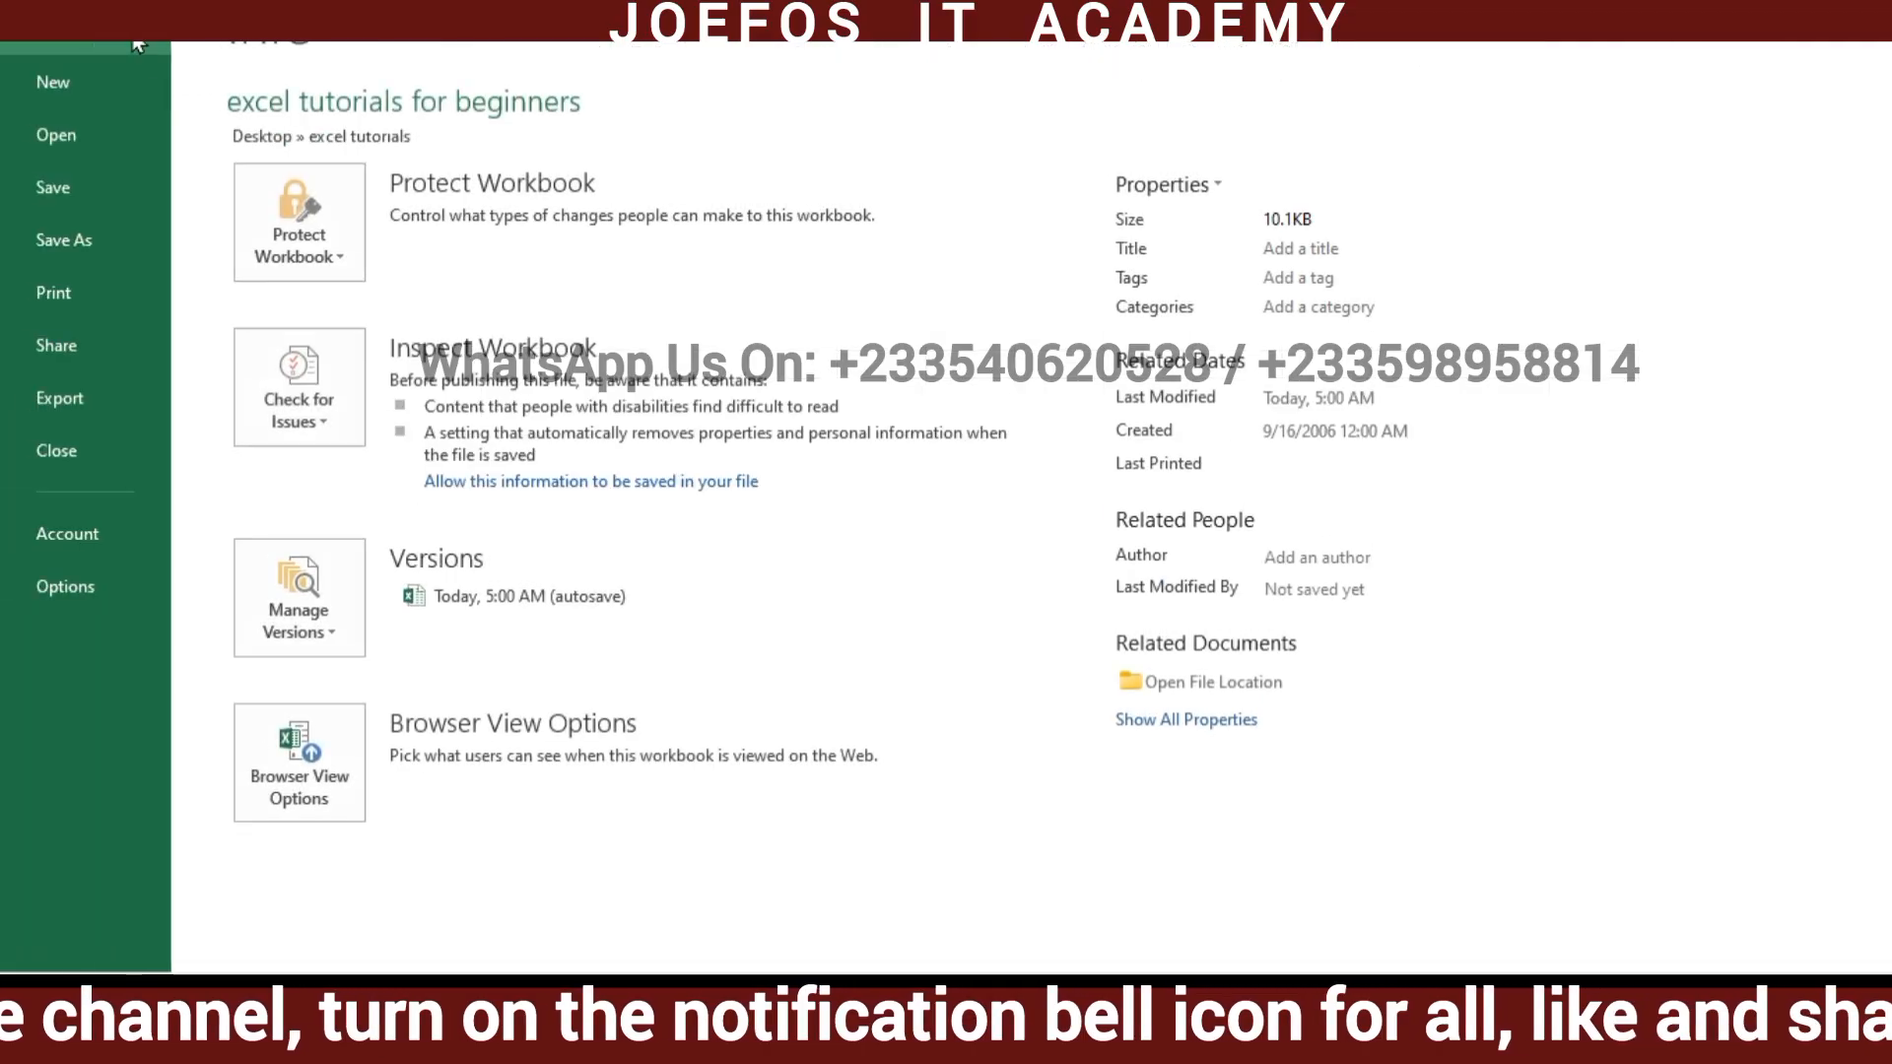
left_click(67, 192)
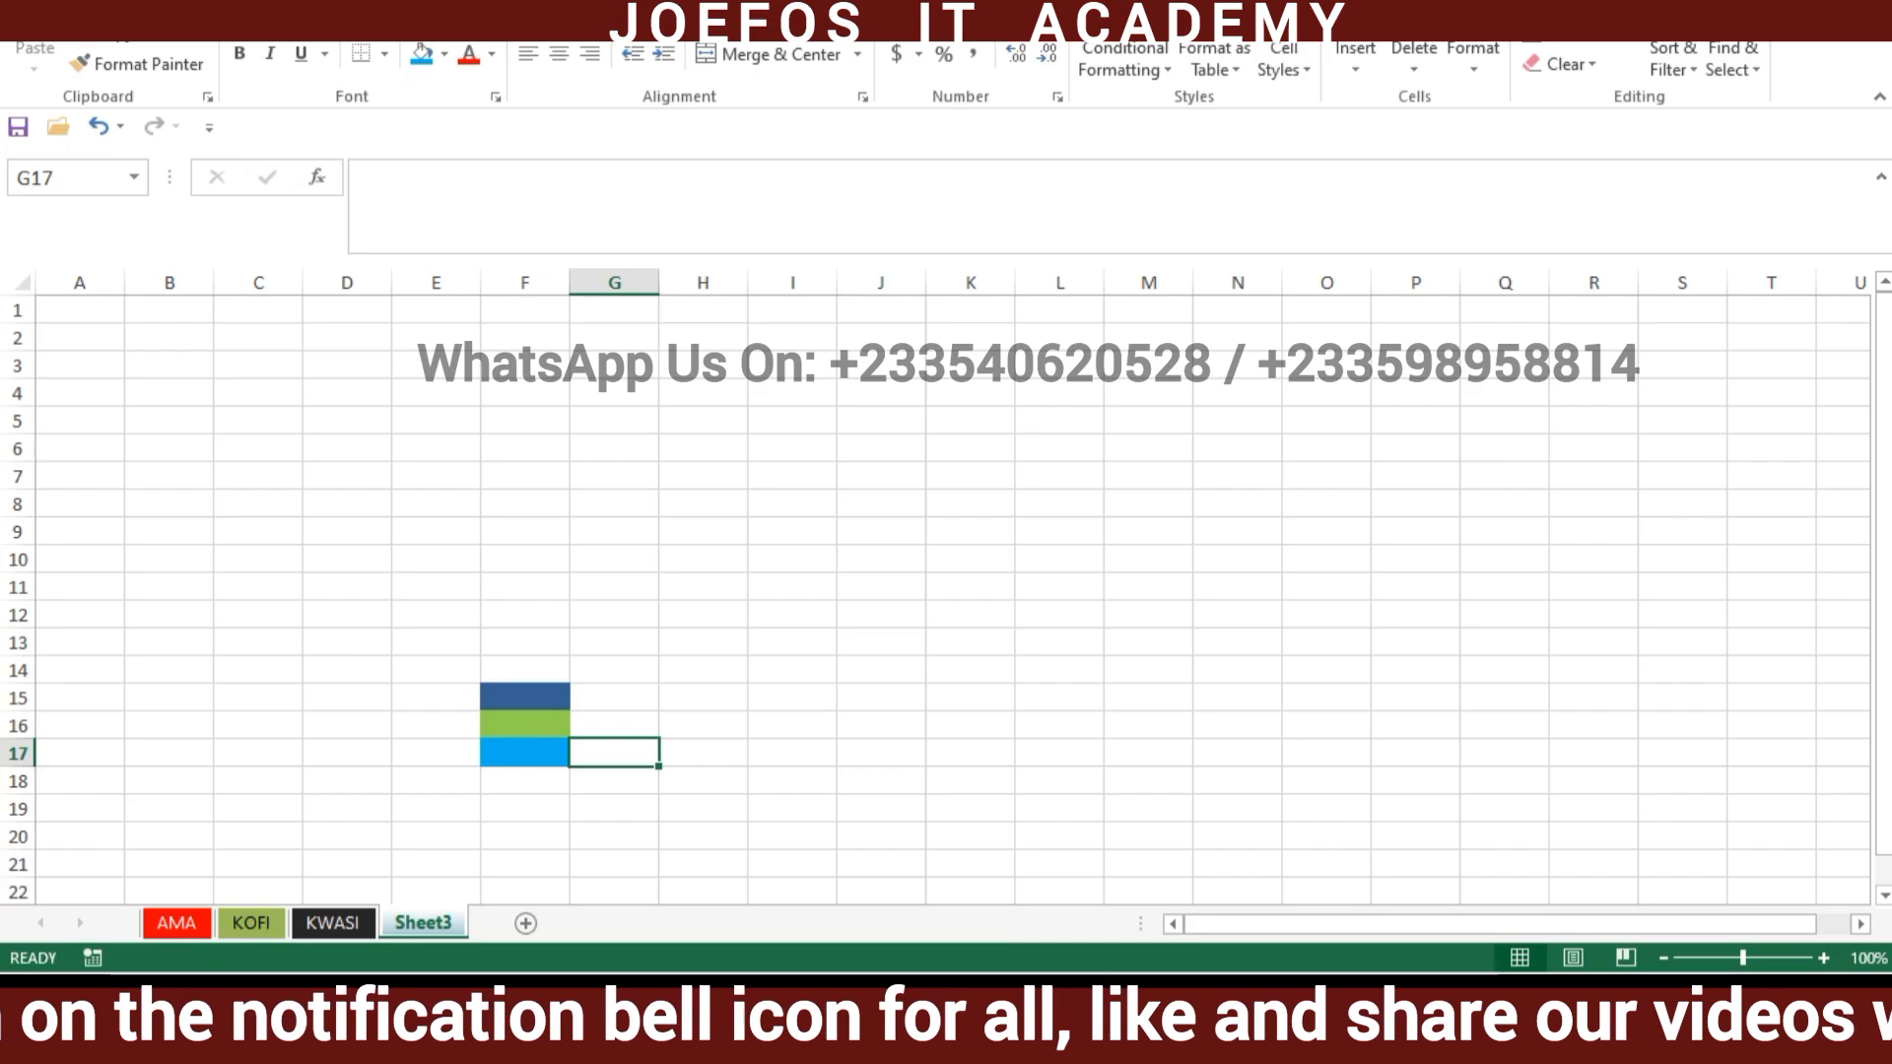
Open the Save As dialog for the excel tutorials folder, cancel it, and save the workbook under its existing name instead.
left_click(35, 6)
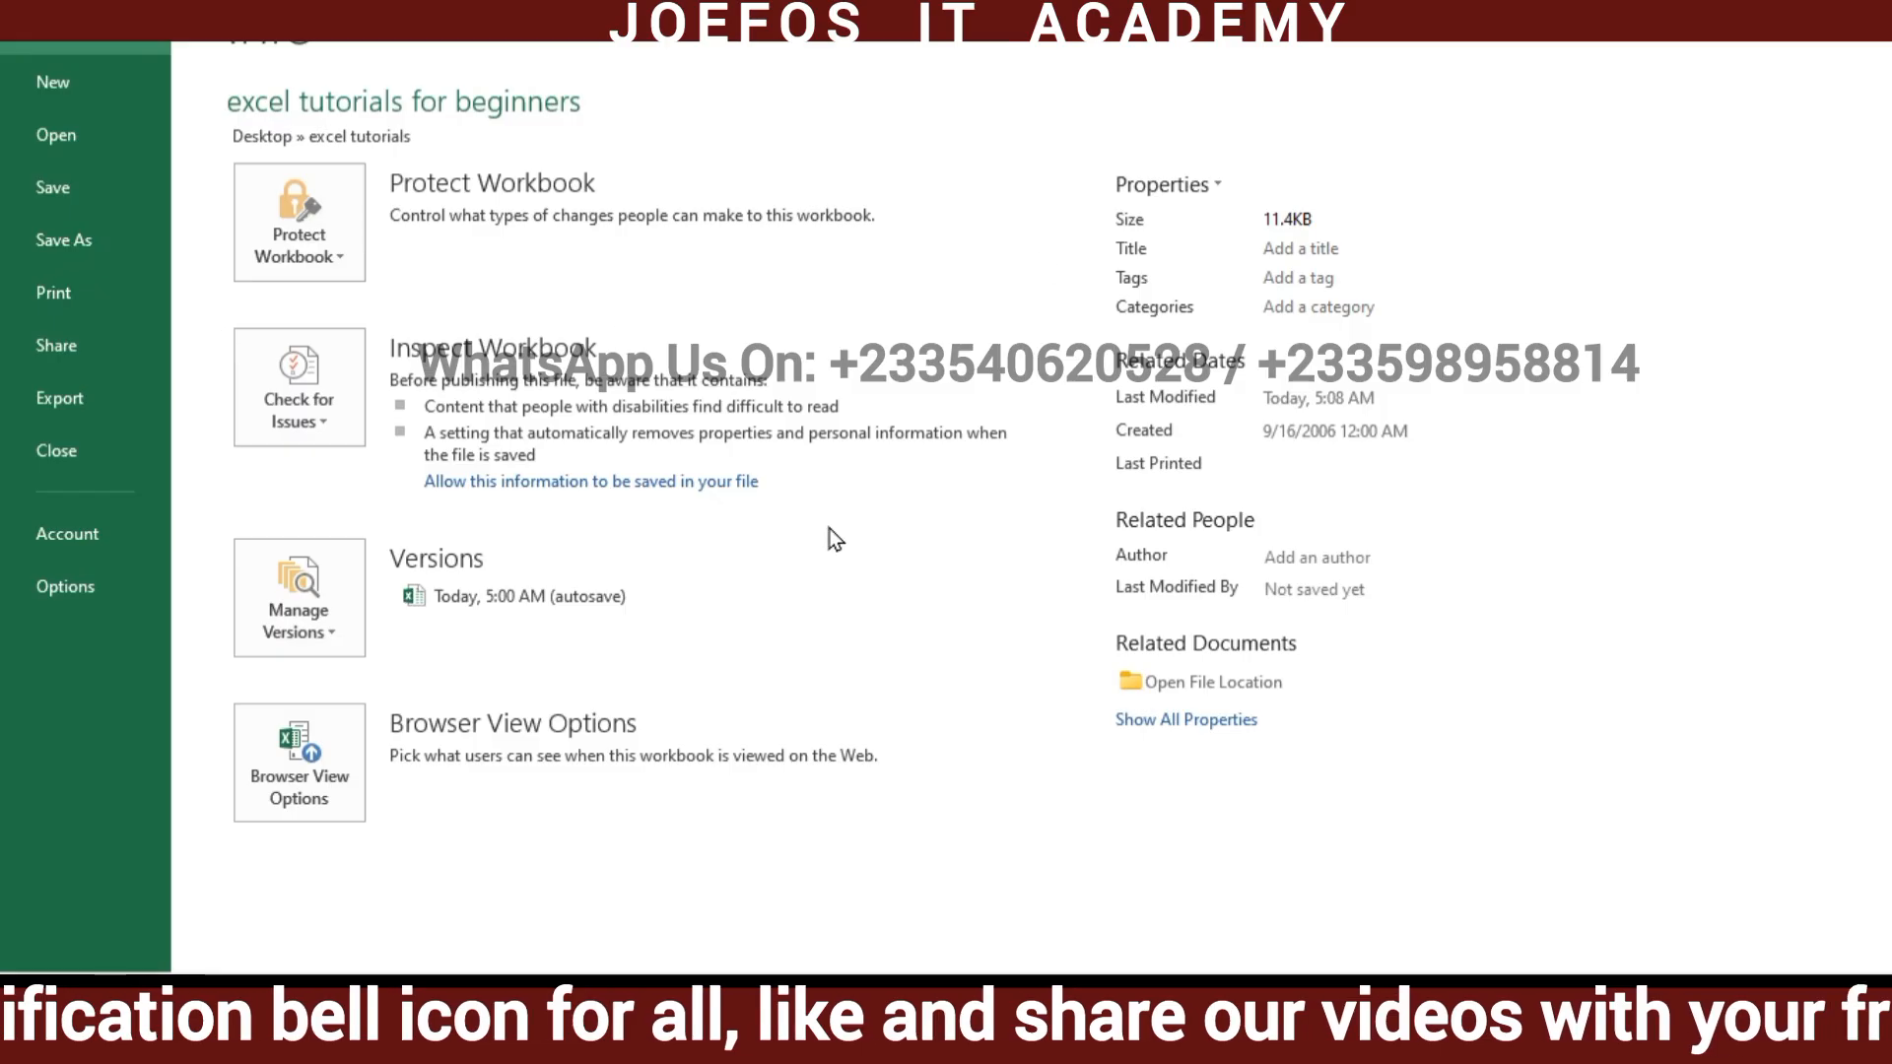
left_click(70, 251)
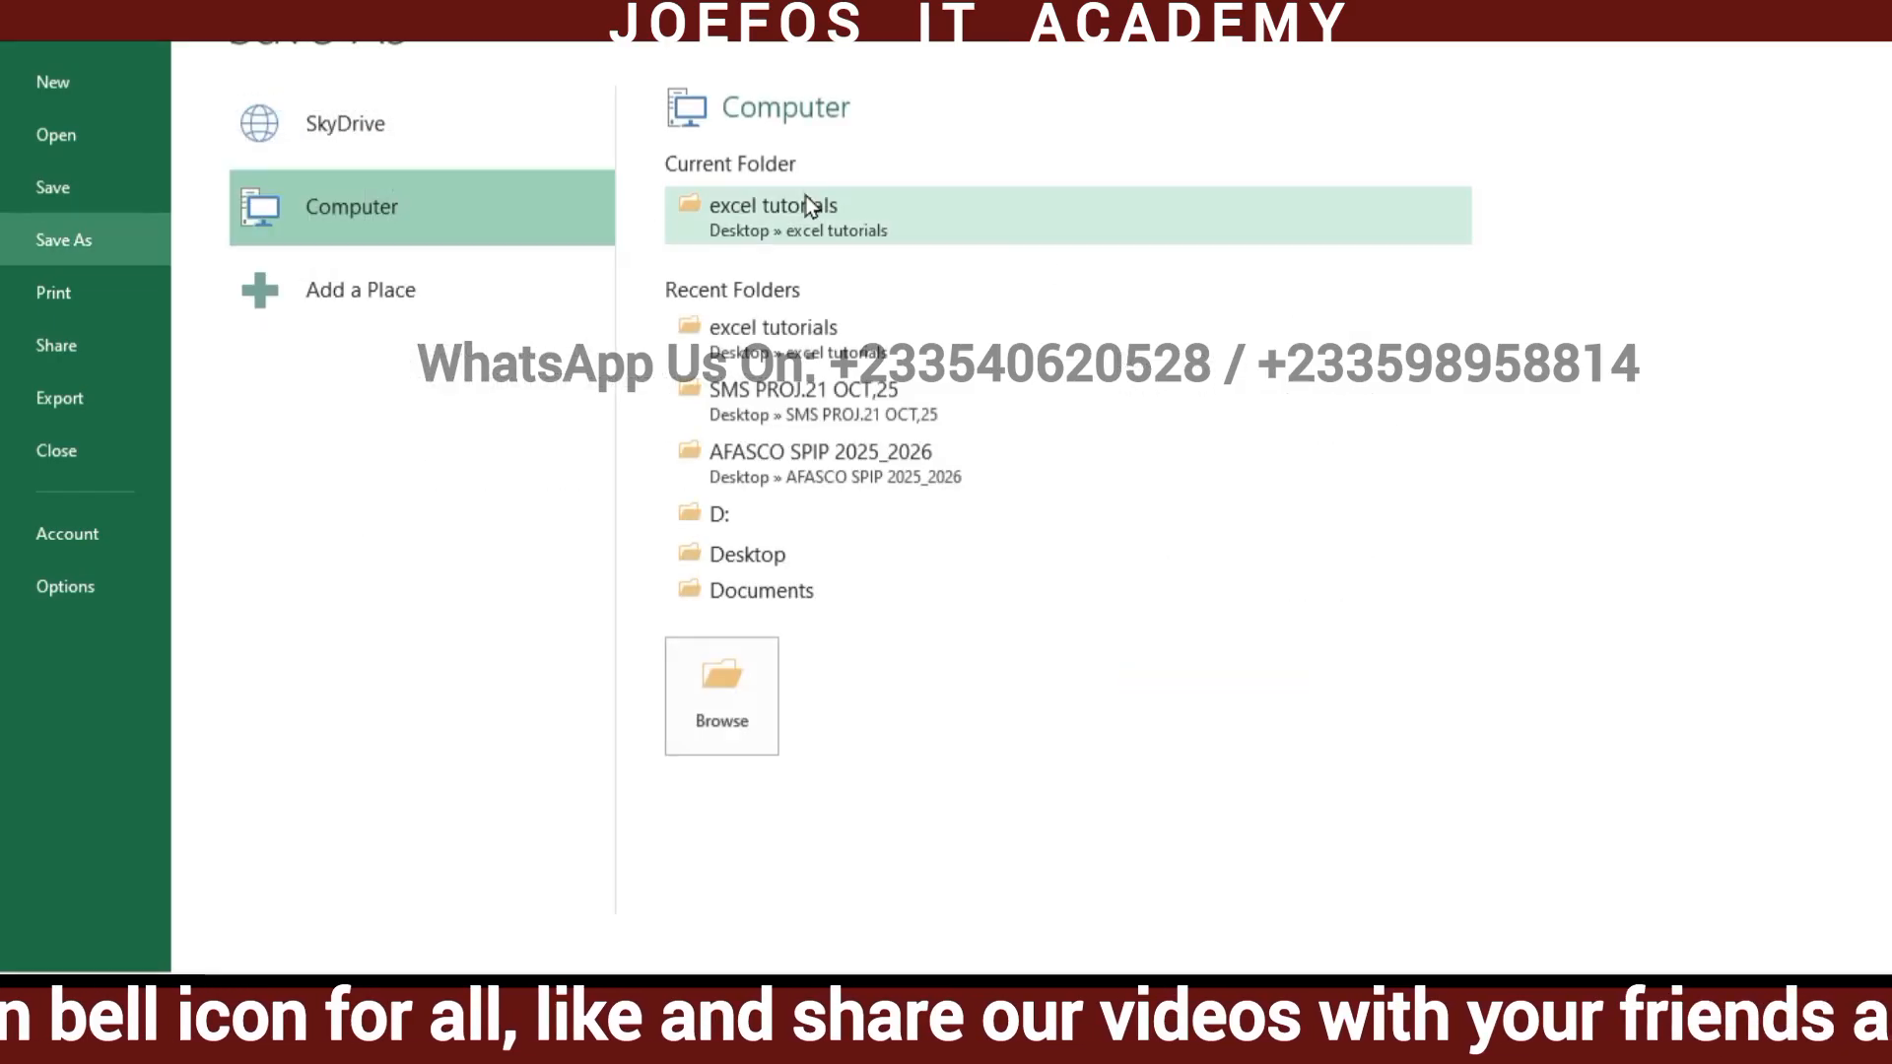
left_click(865, 229)
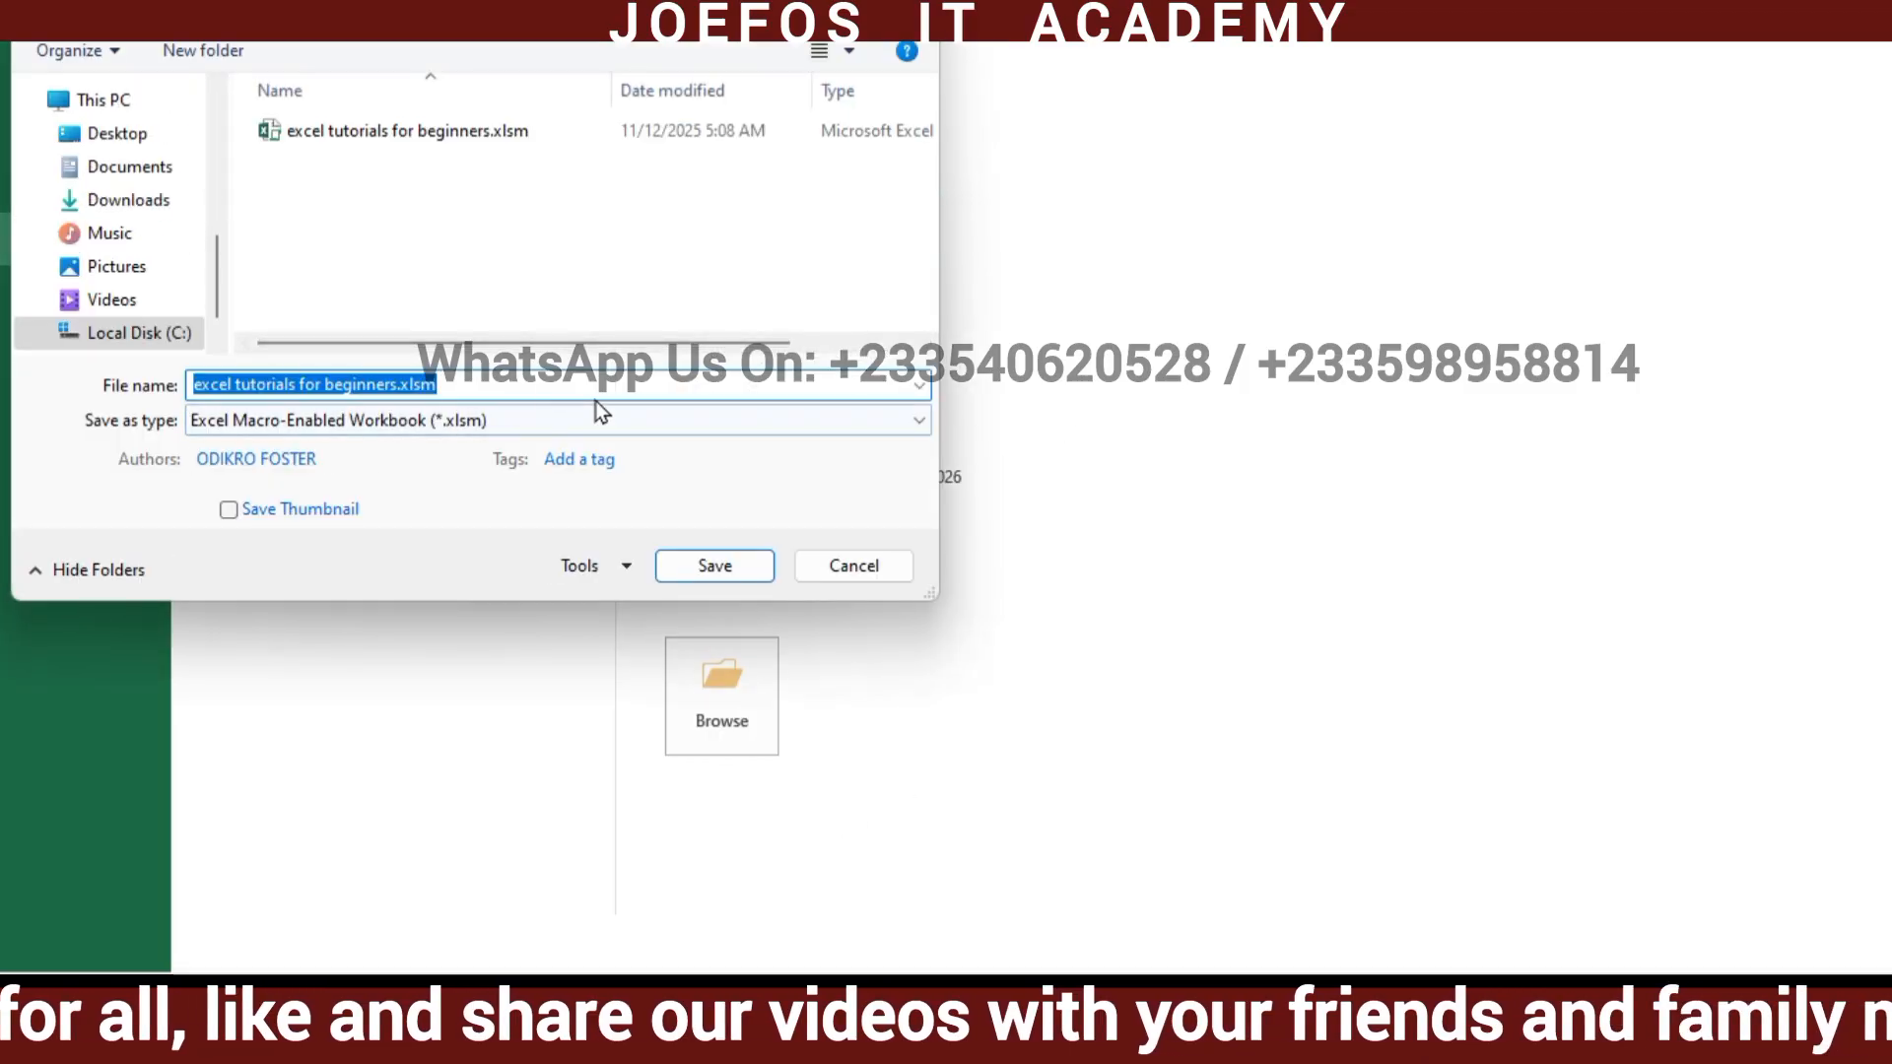
left_click(827, 575)
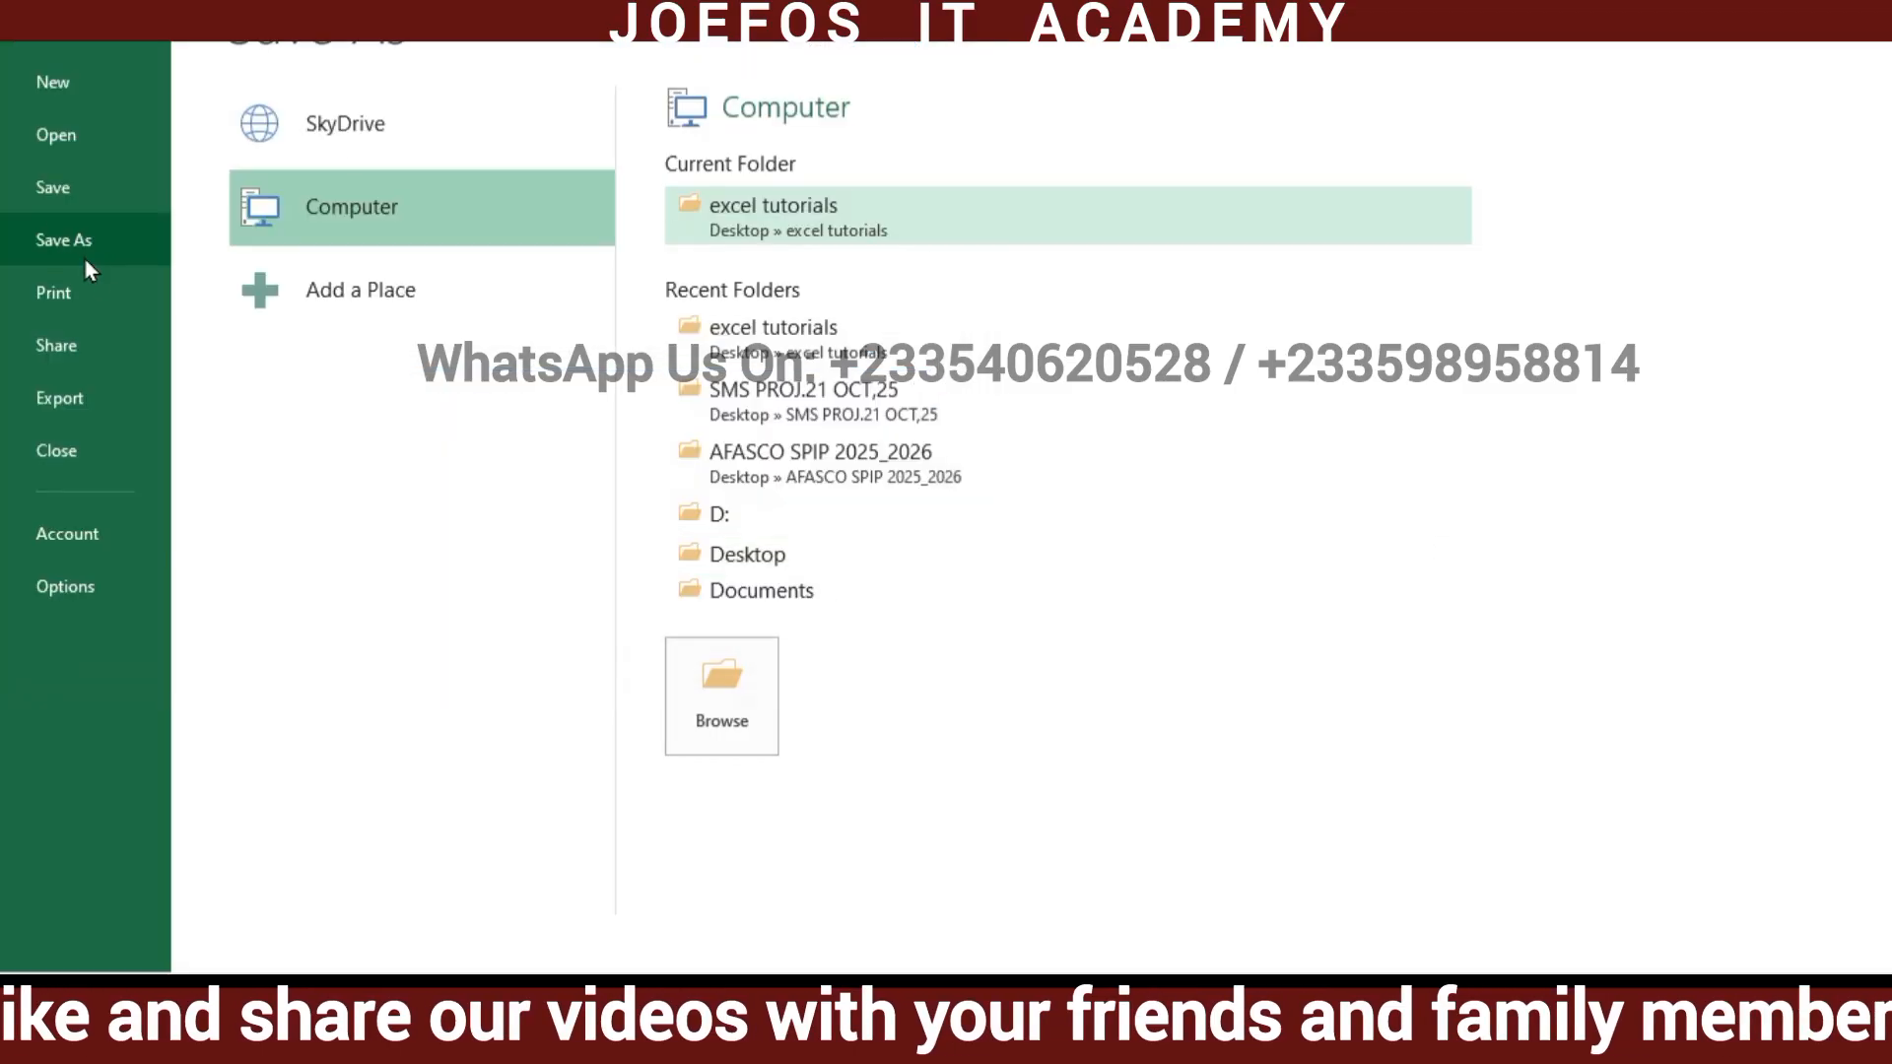
left_click(50, 185)
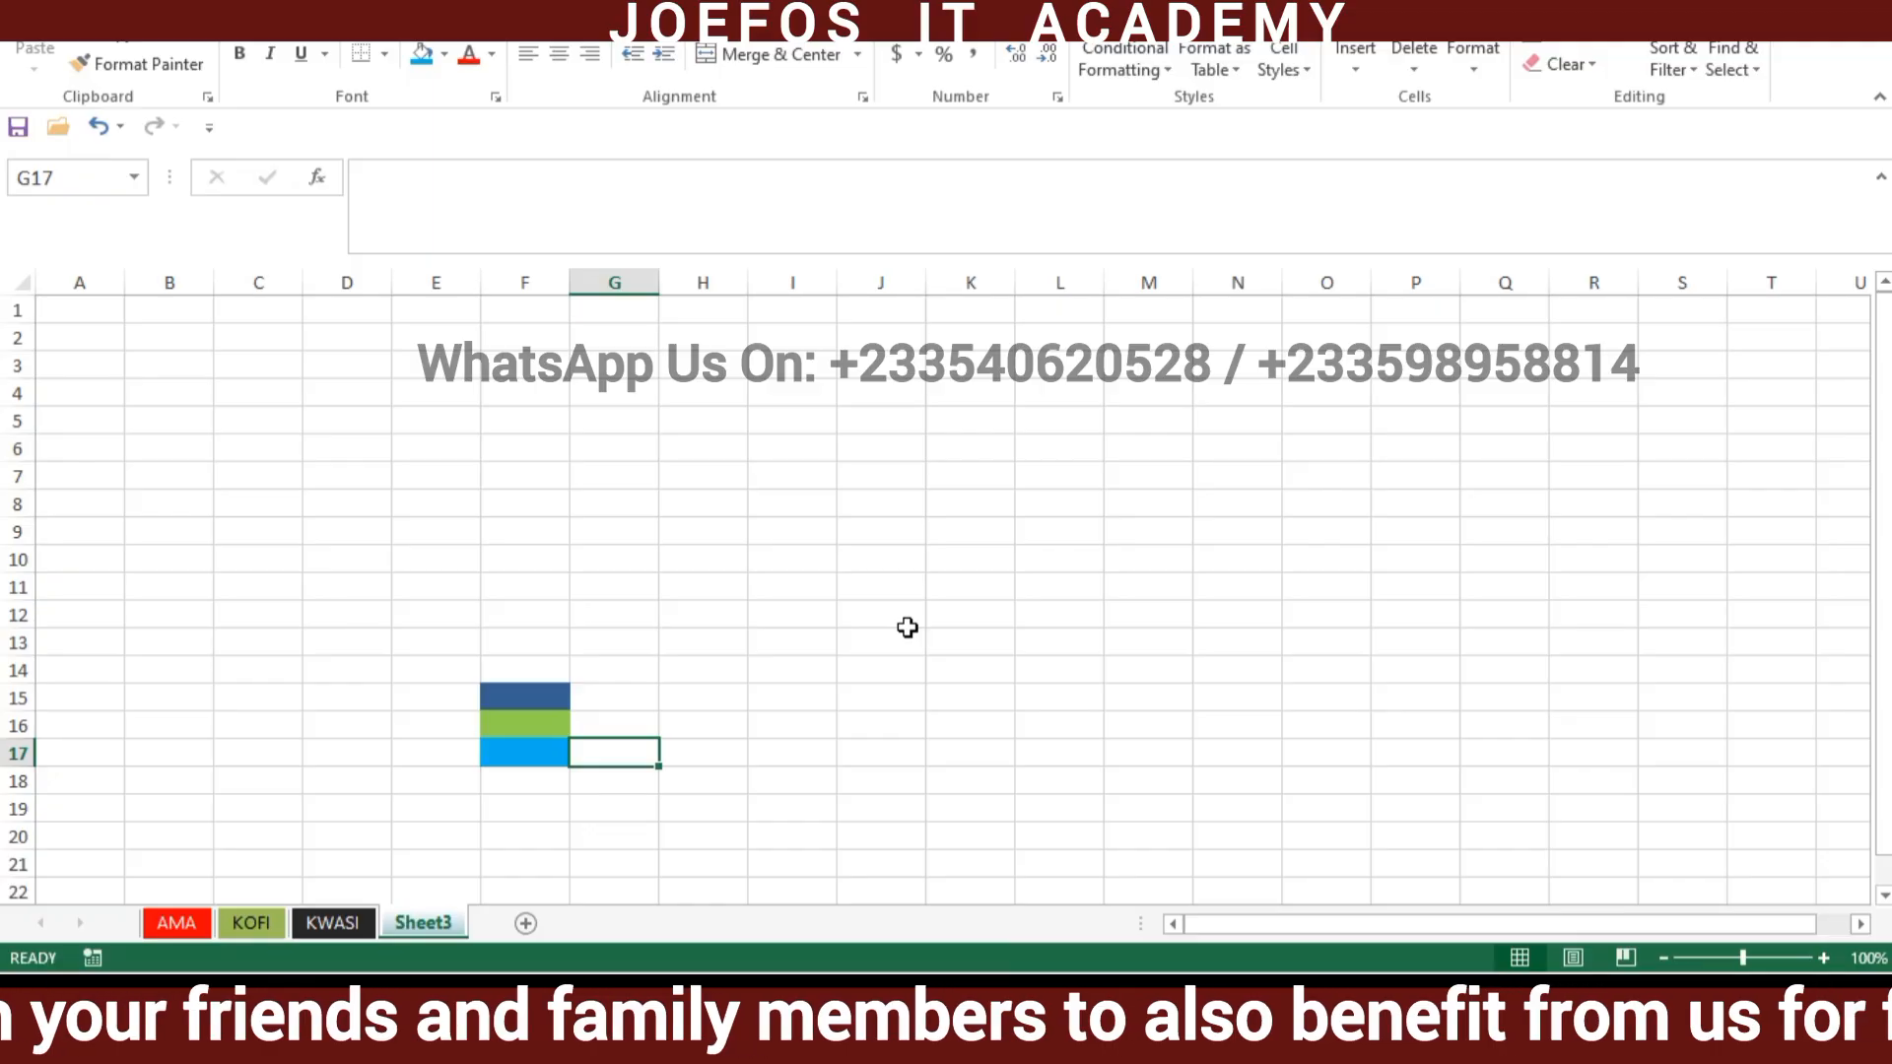
left_click(838, 498)
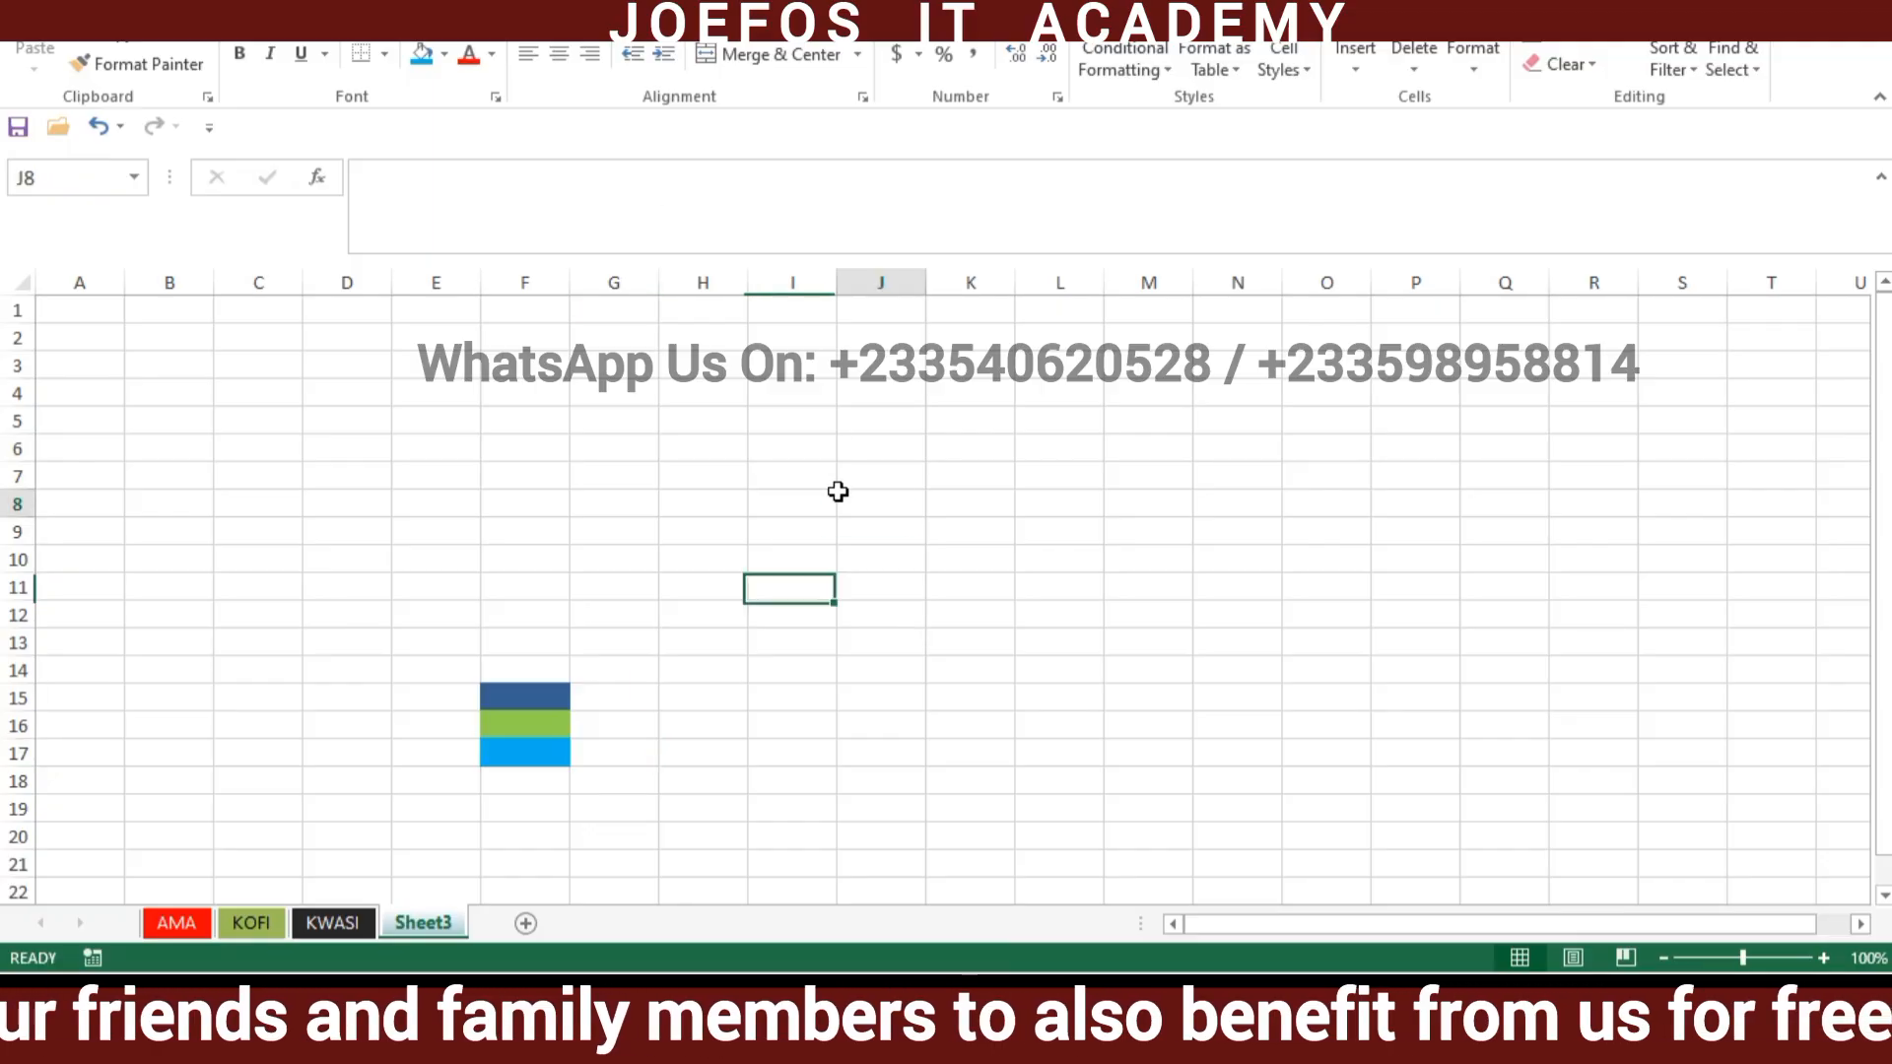
left_click(469, 433)
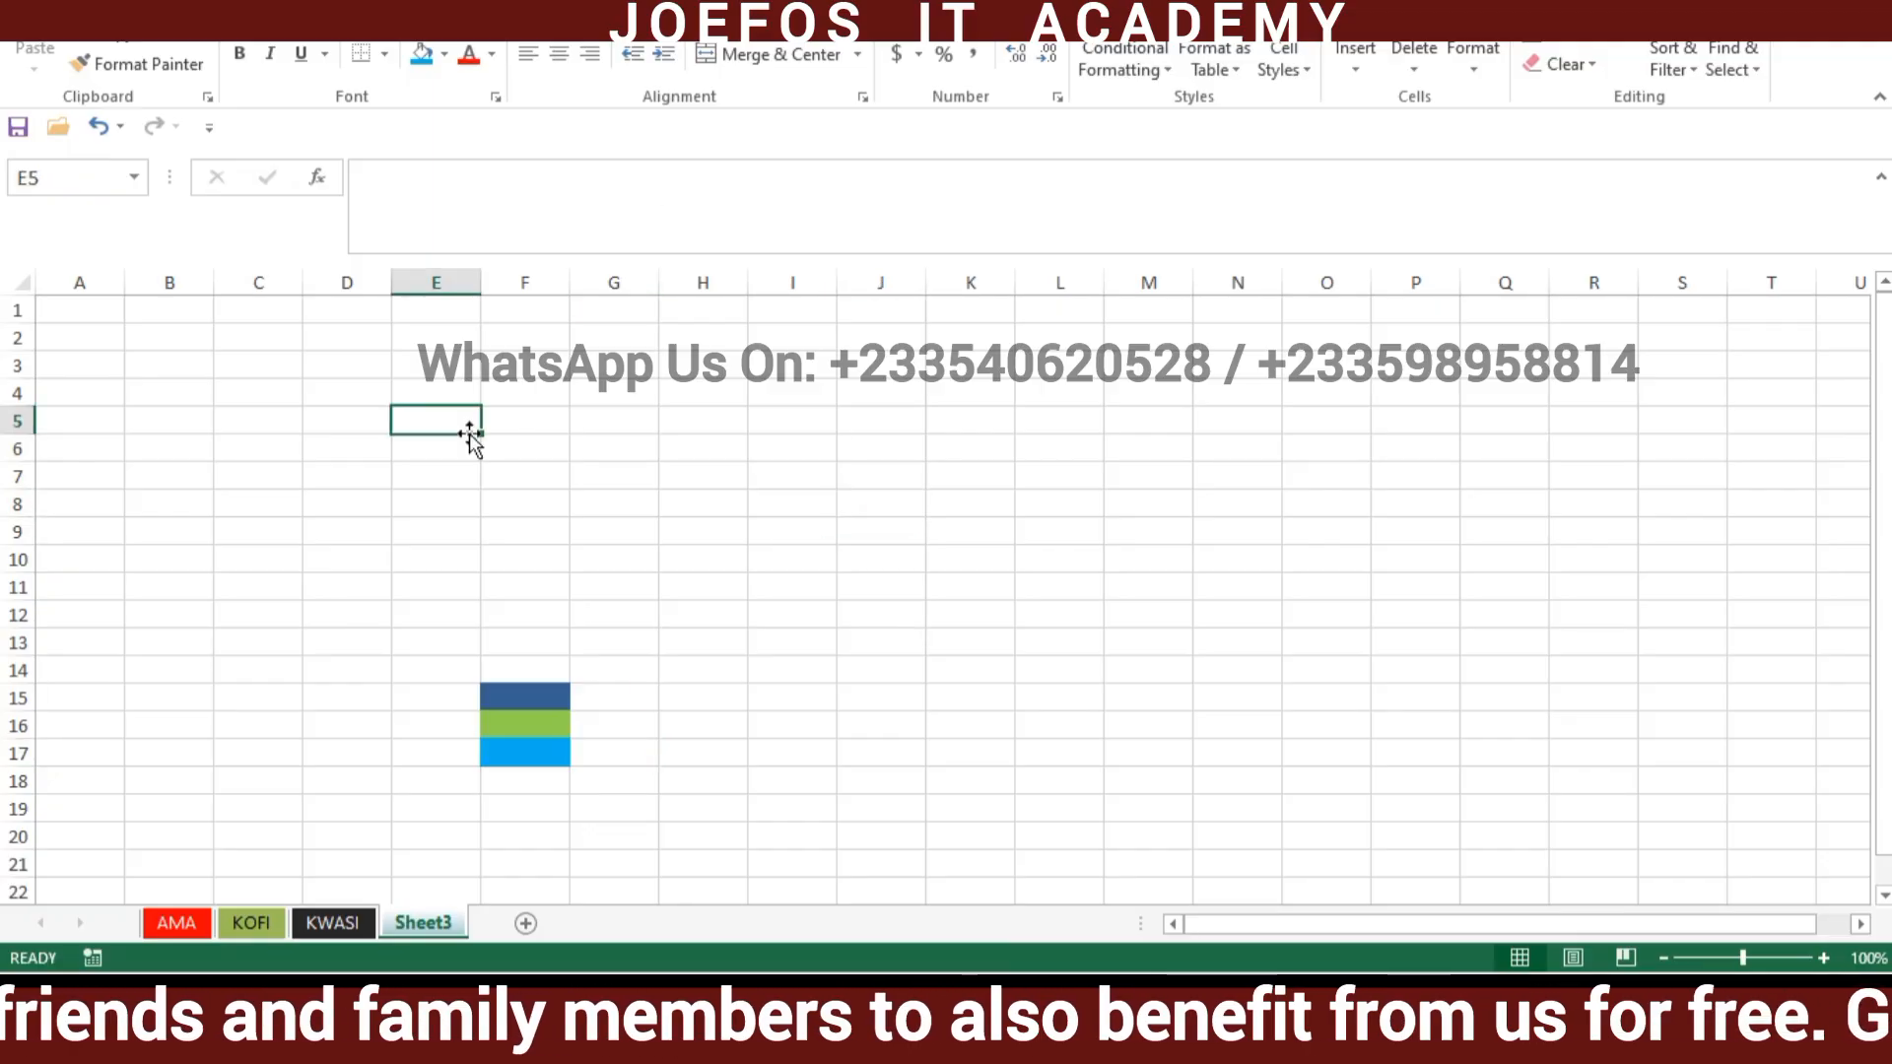
left_click(947, 606)
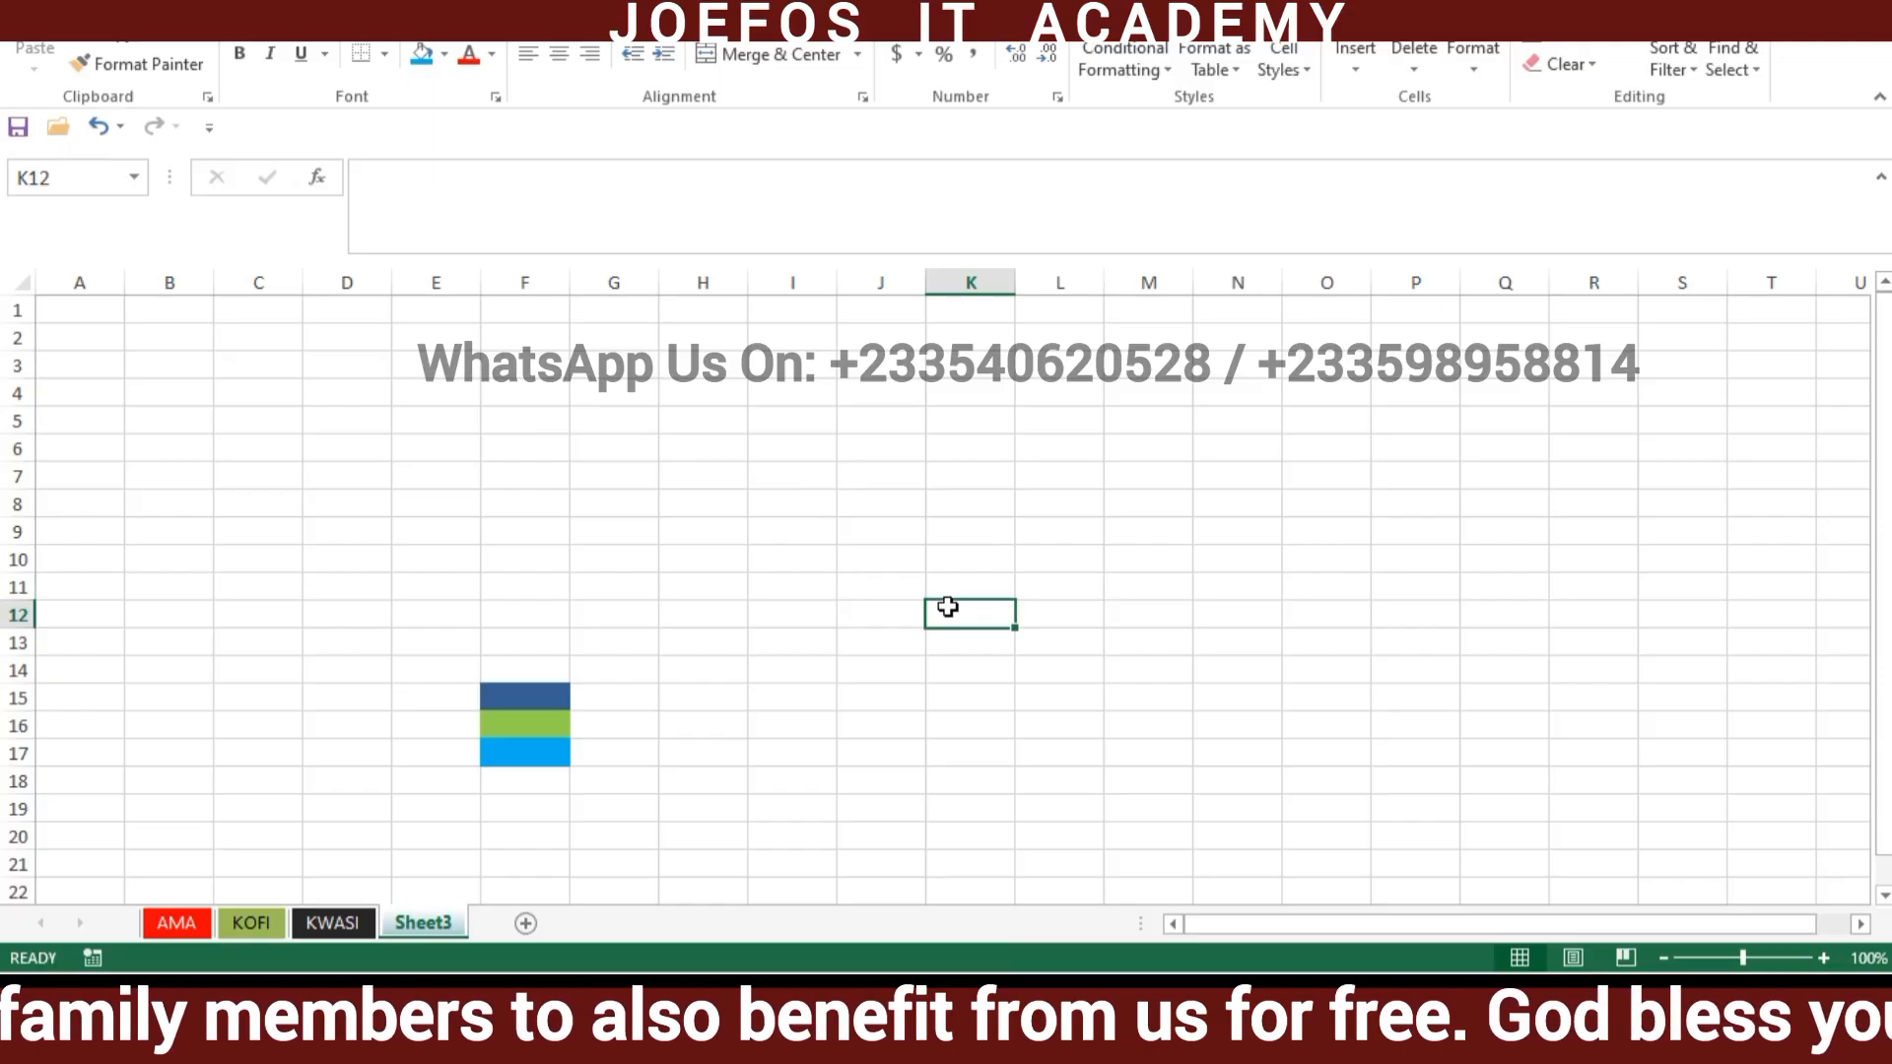
left_click(552, 476)
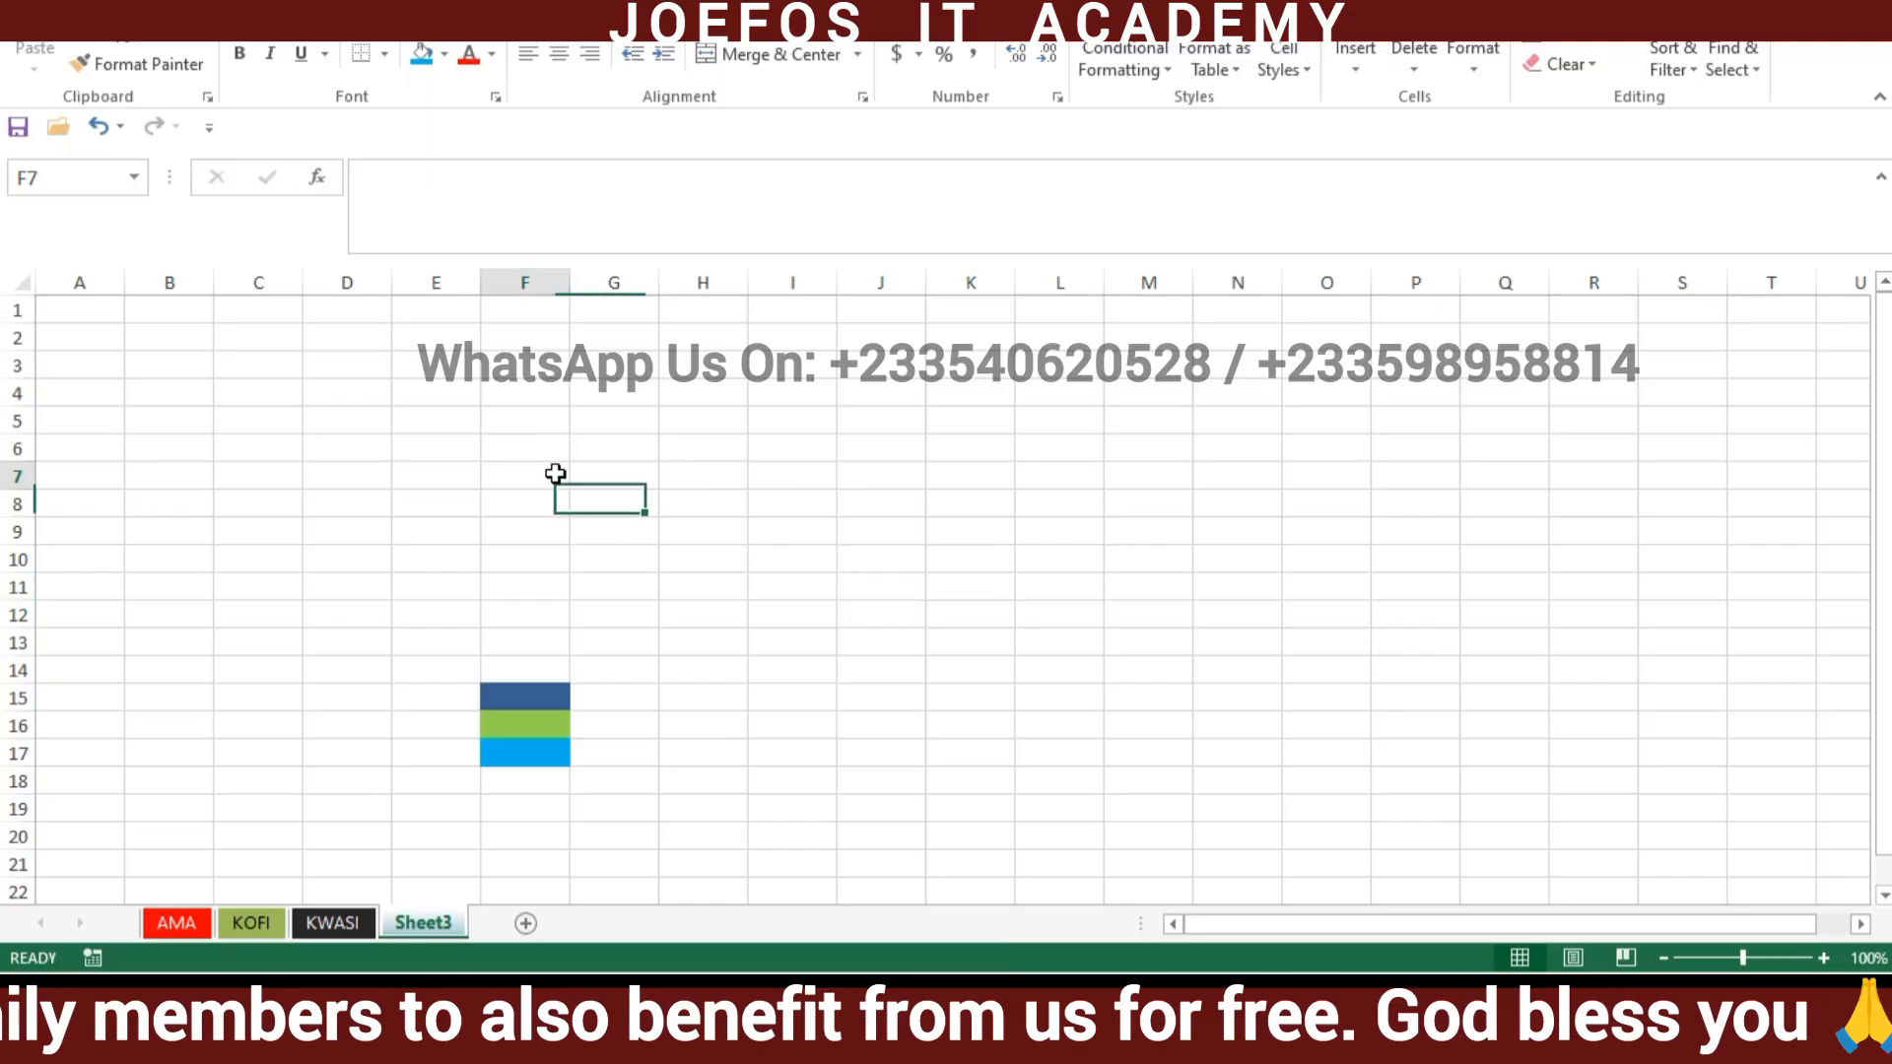
left_click(637, 486)
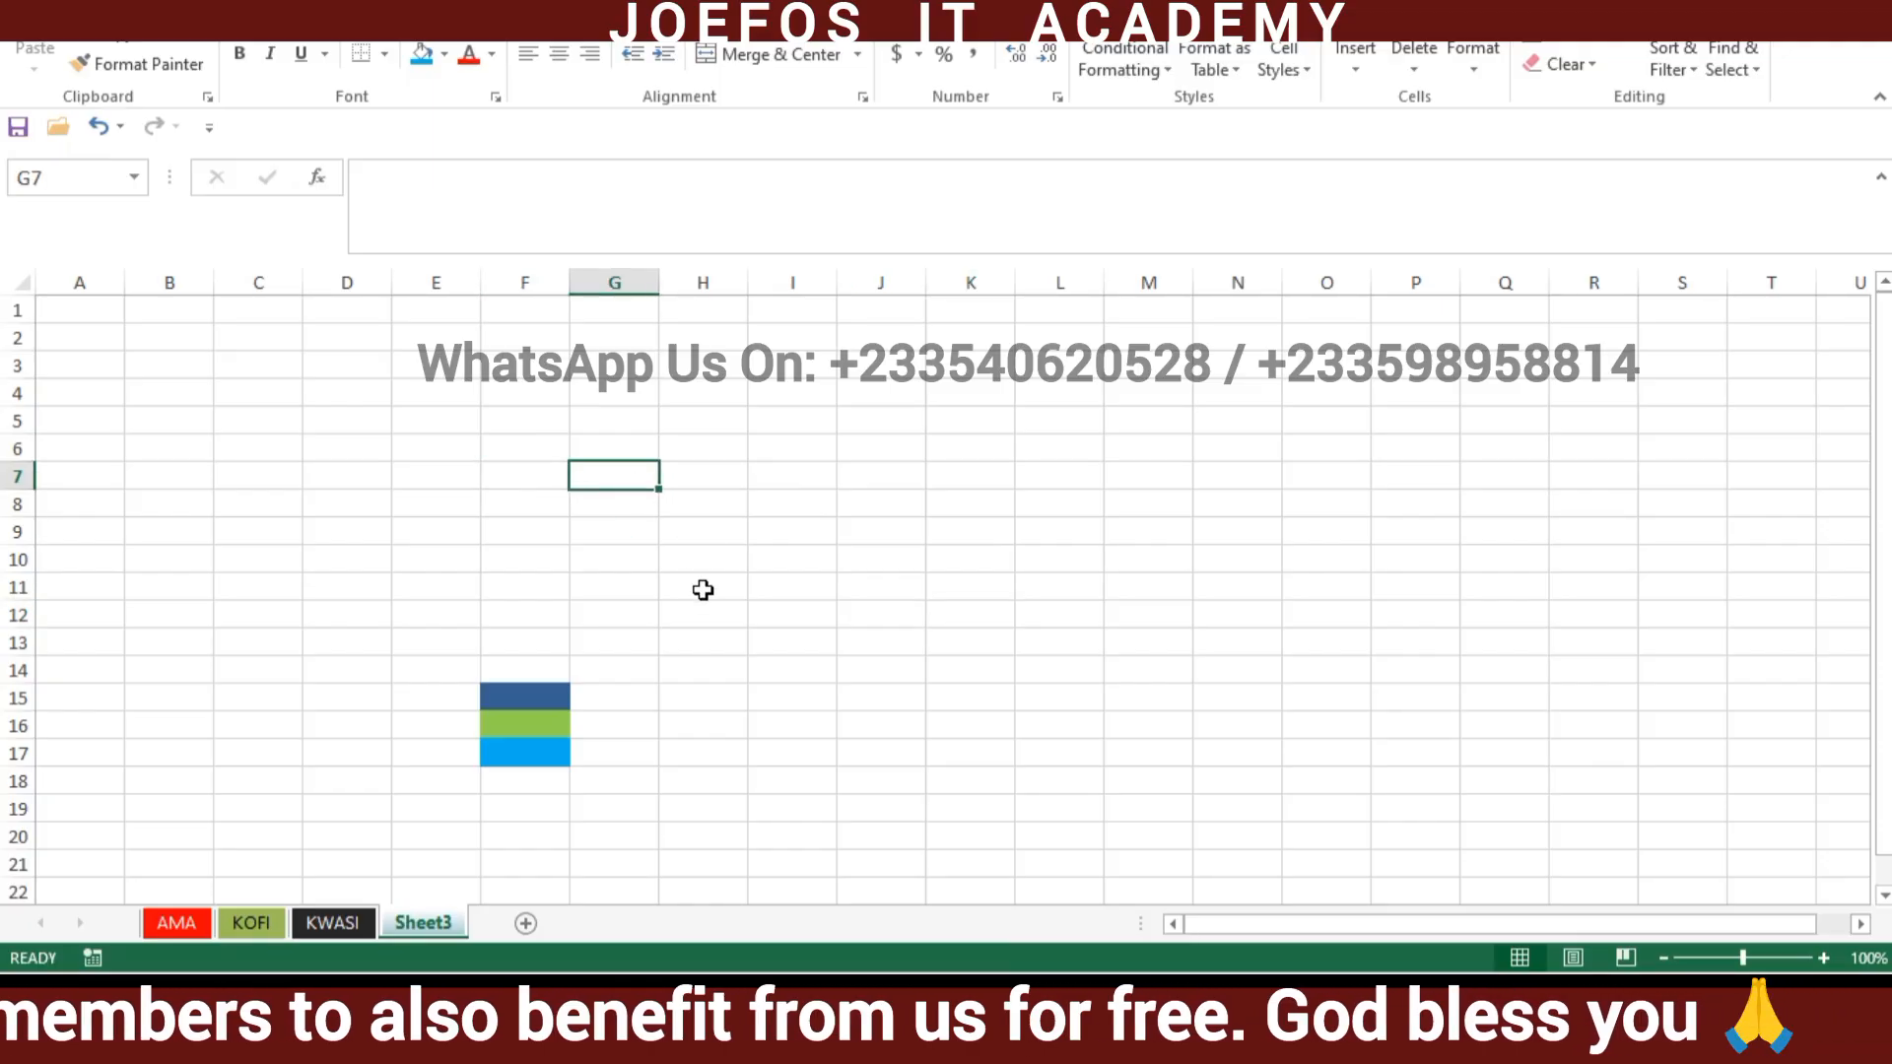
left_click(703, 589)
left_click(486, 717)
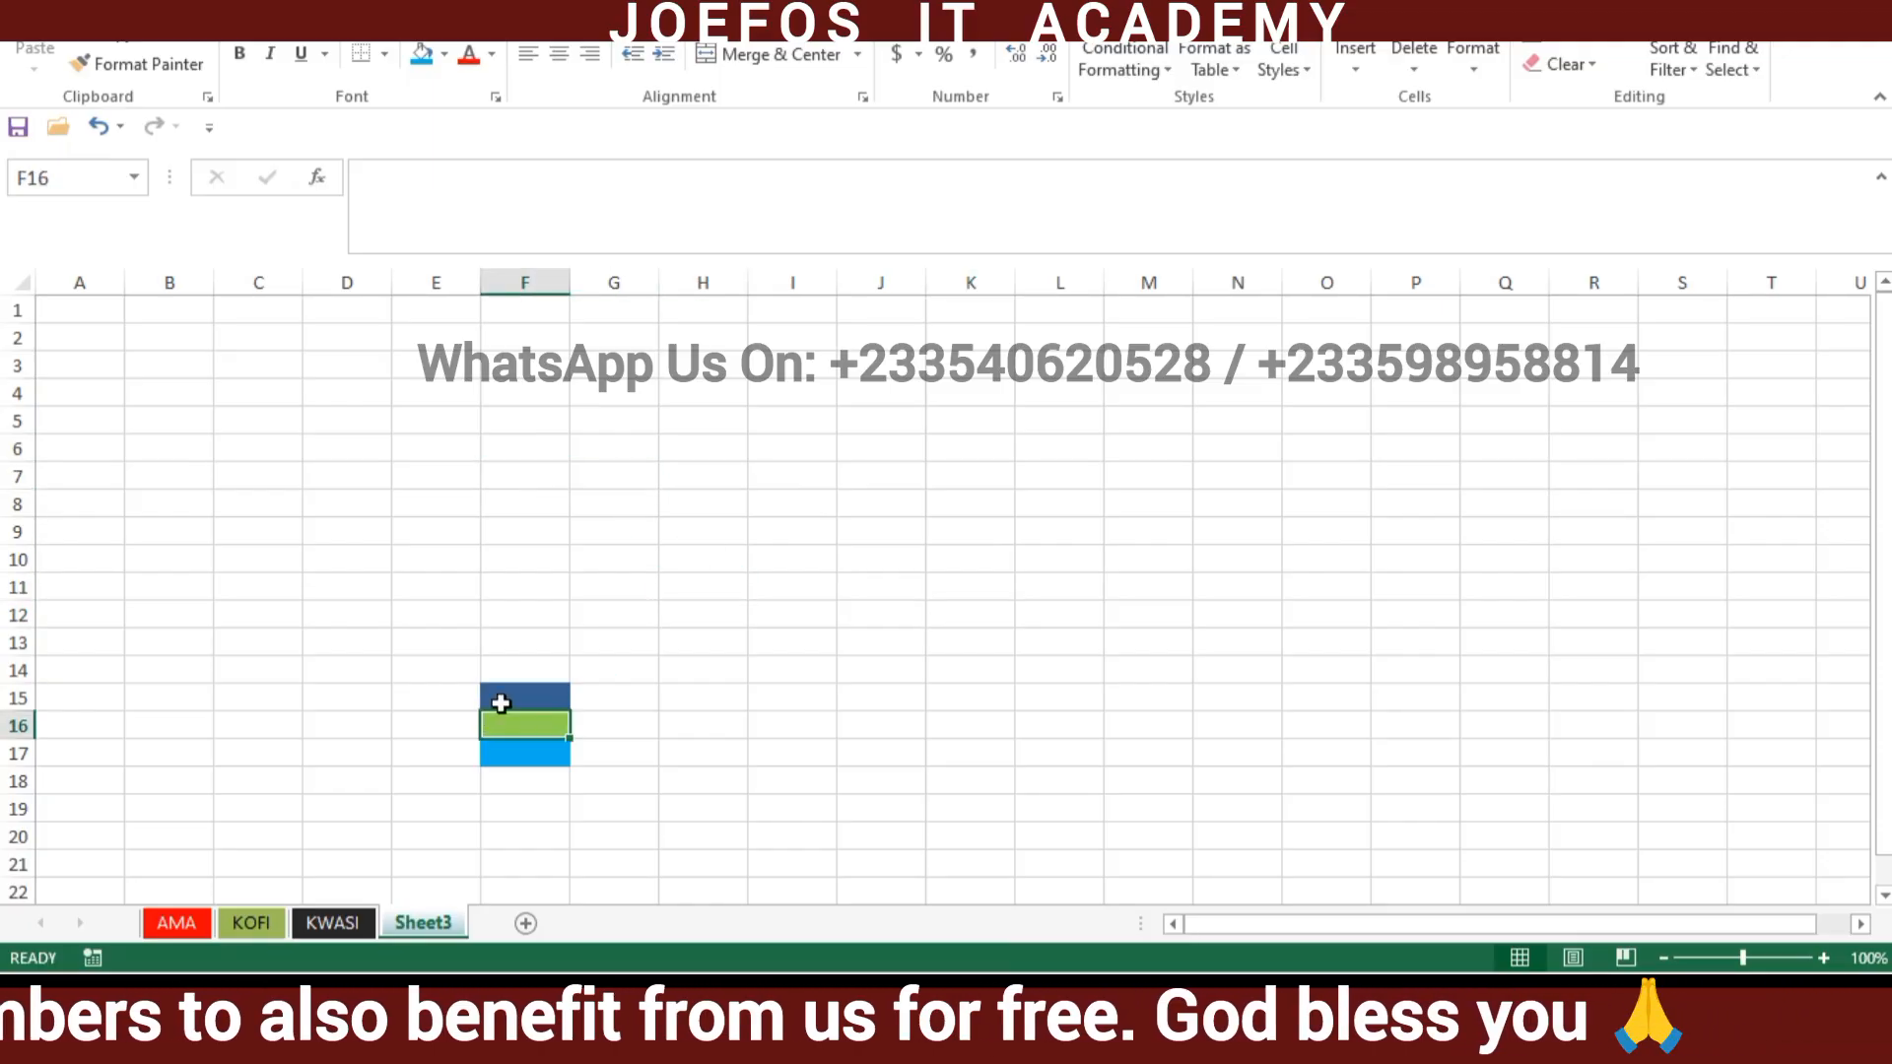
left_click(504, 696)
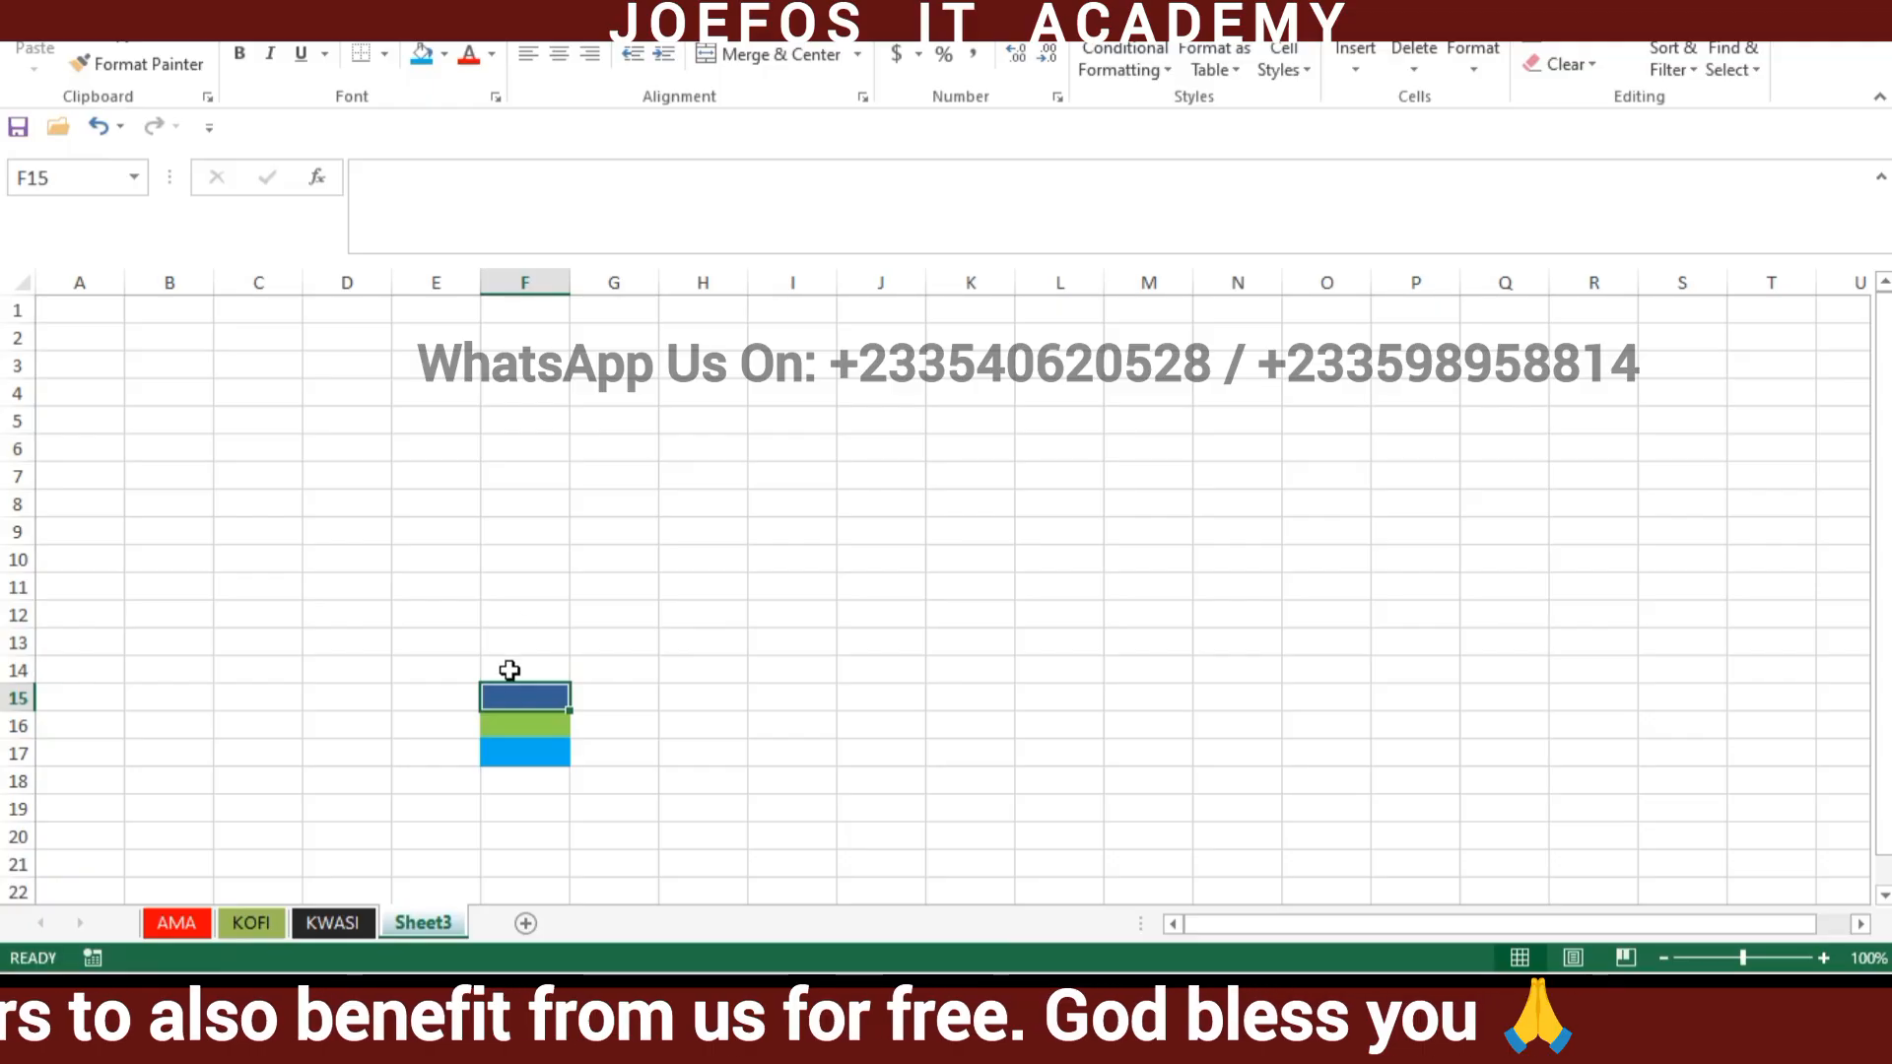
left_click(509, 670)
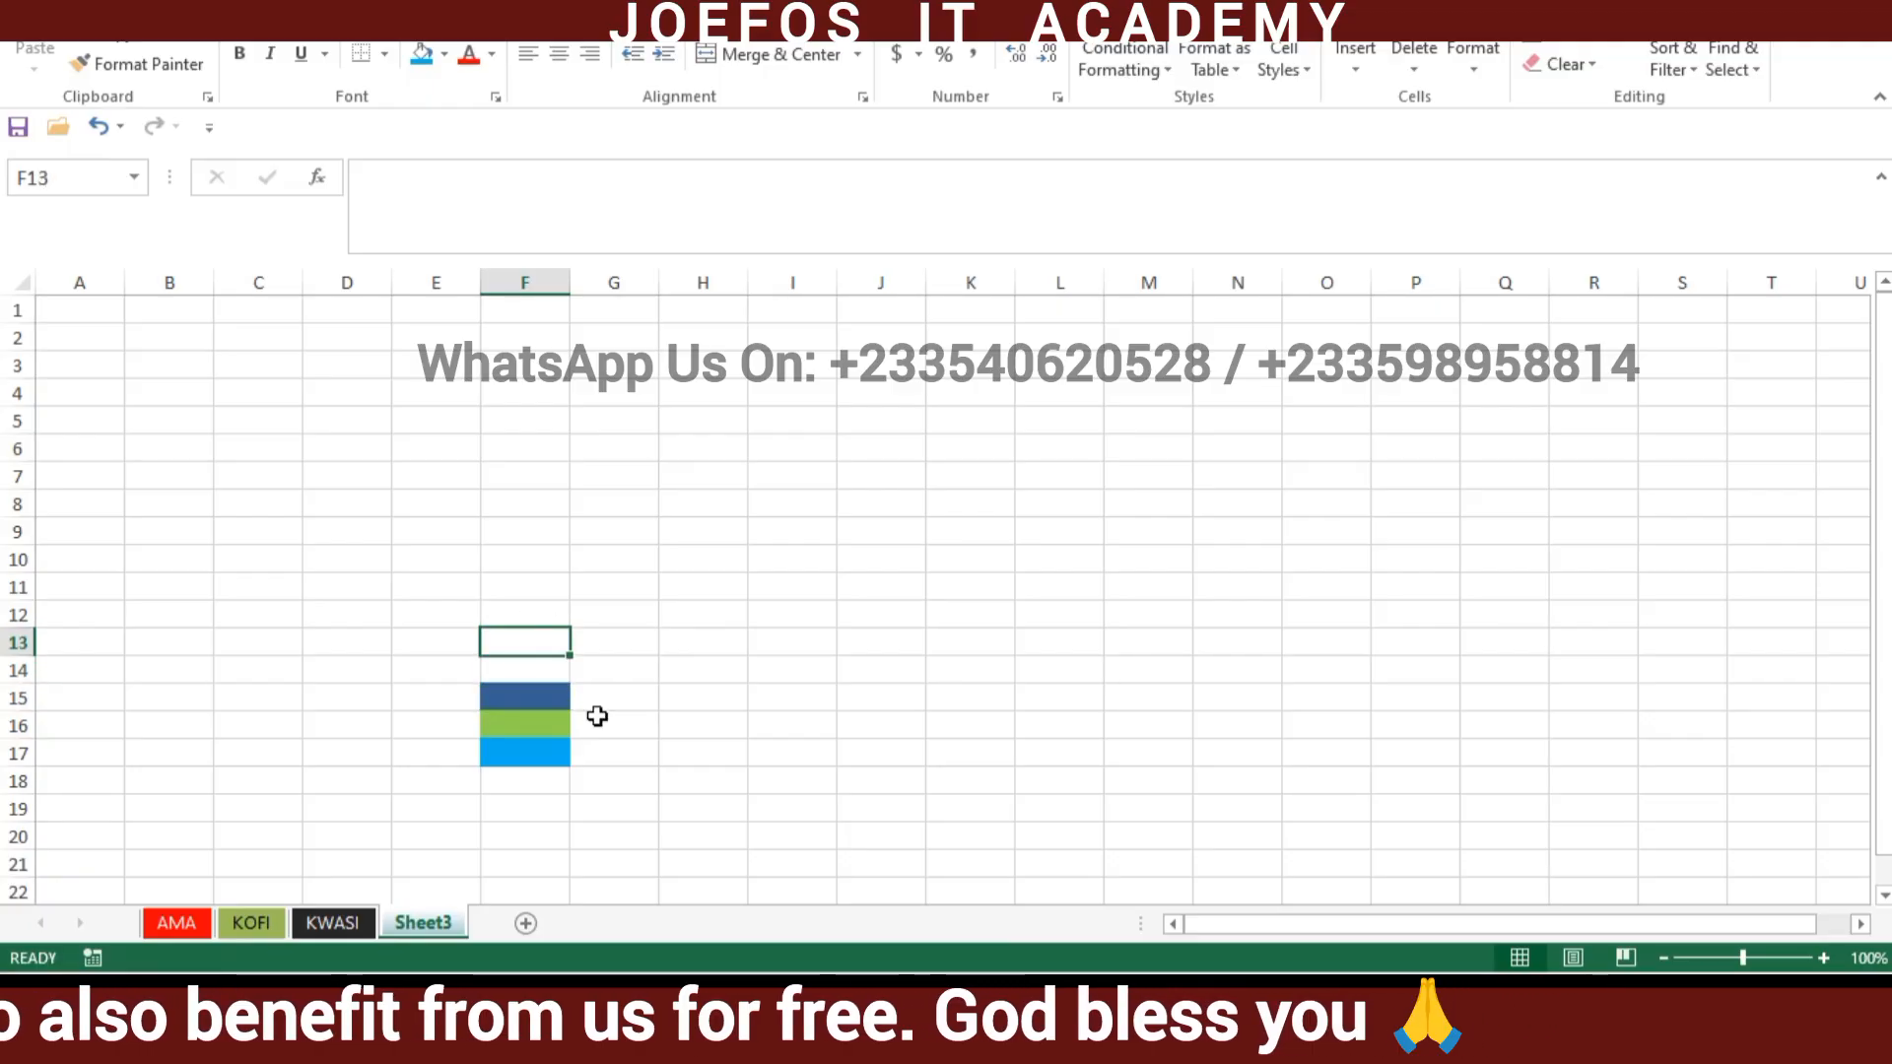
left_click(535, 819)
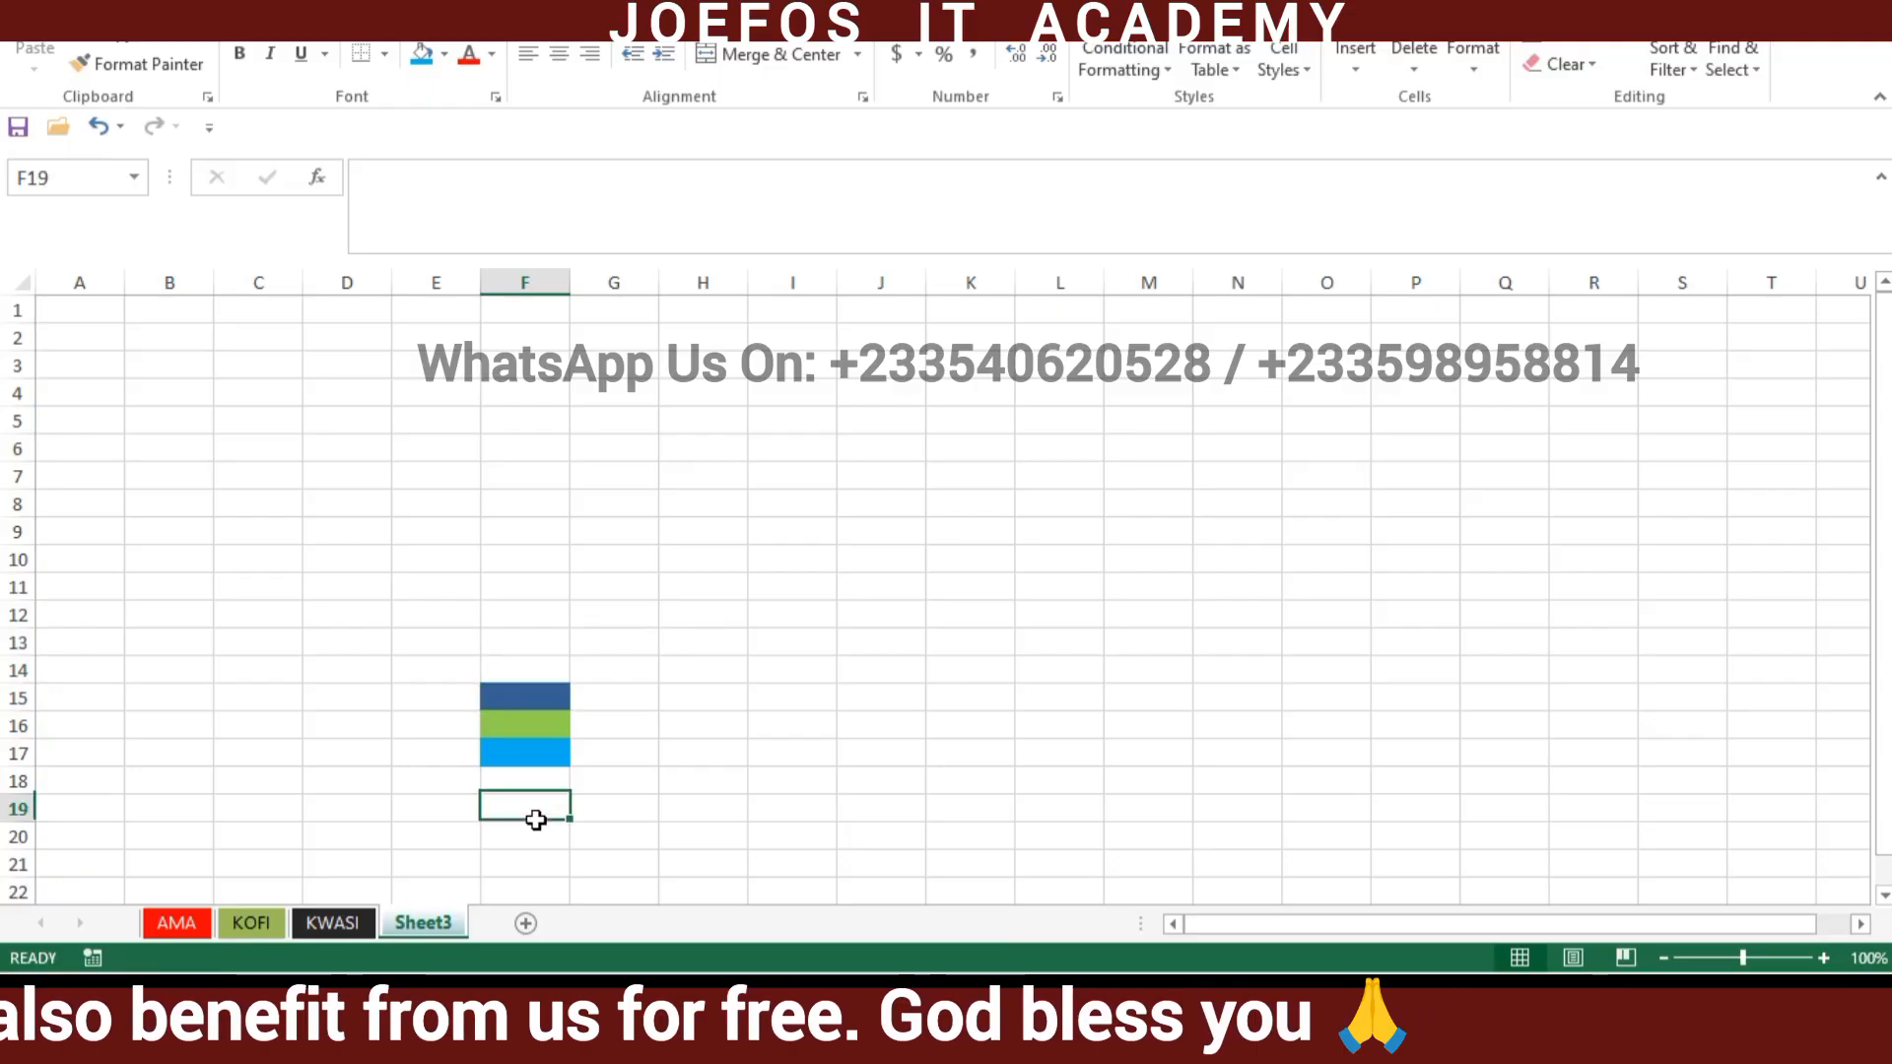
left_click(640, 749)
left_click(627, 677)
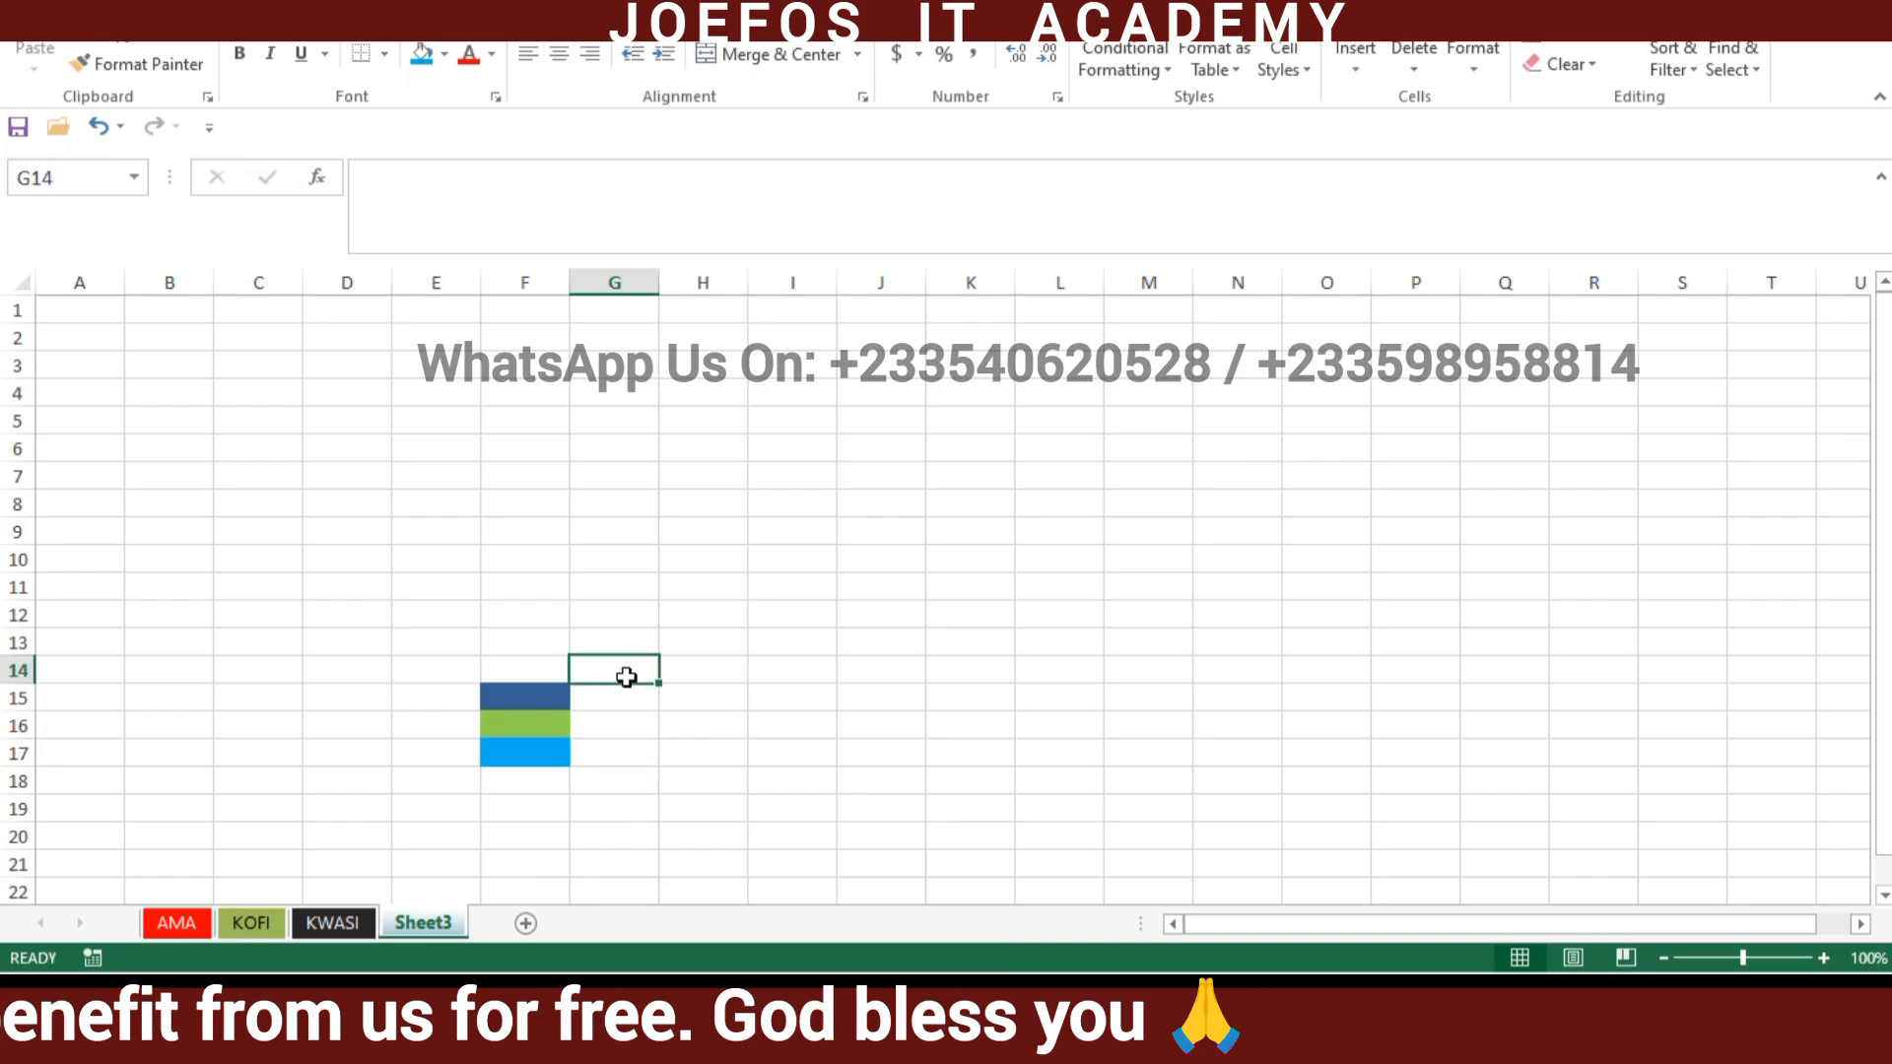
left_click(597, 594)
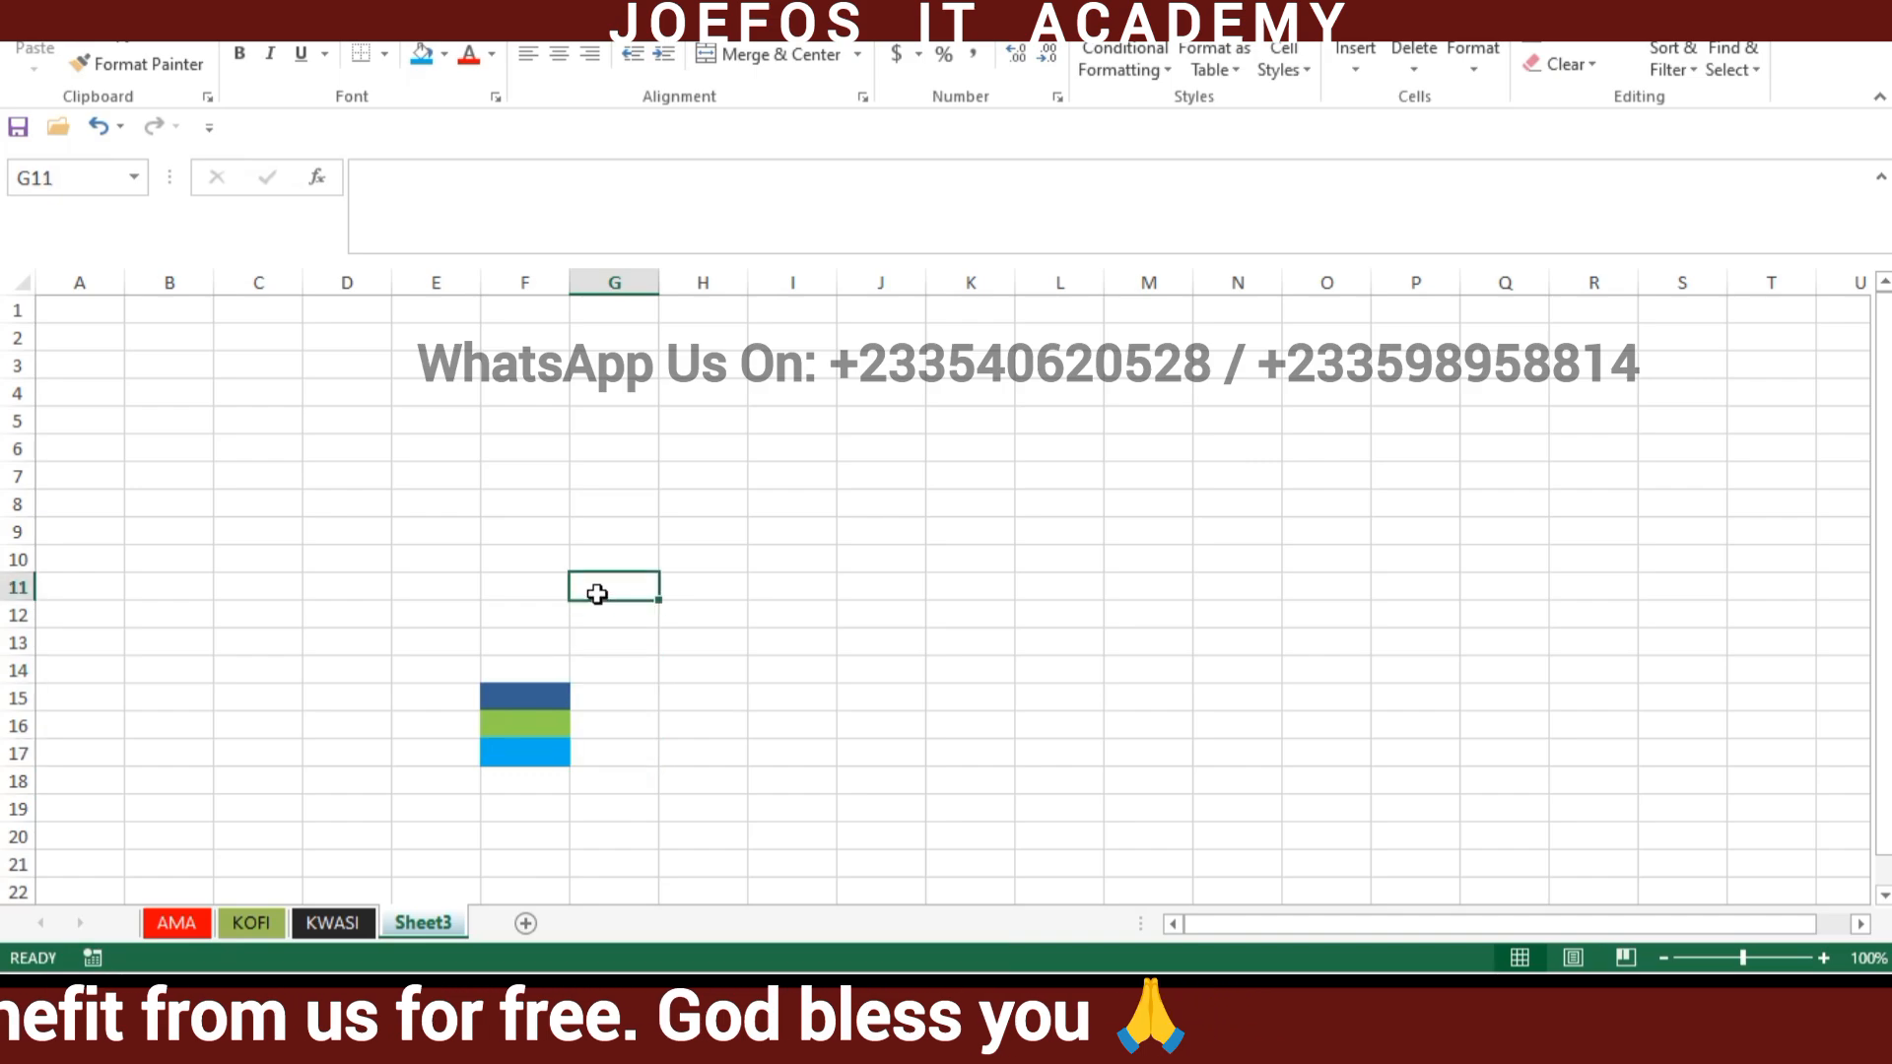
left_click(608, 468)
left_click(412, 665)
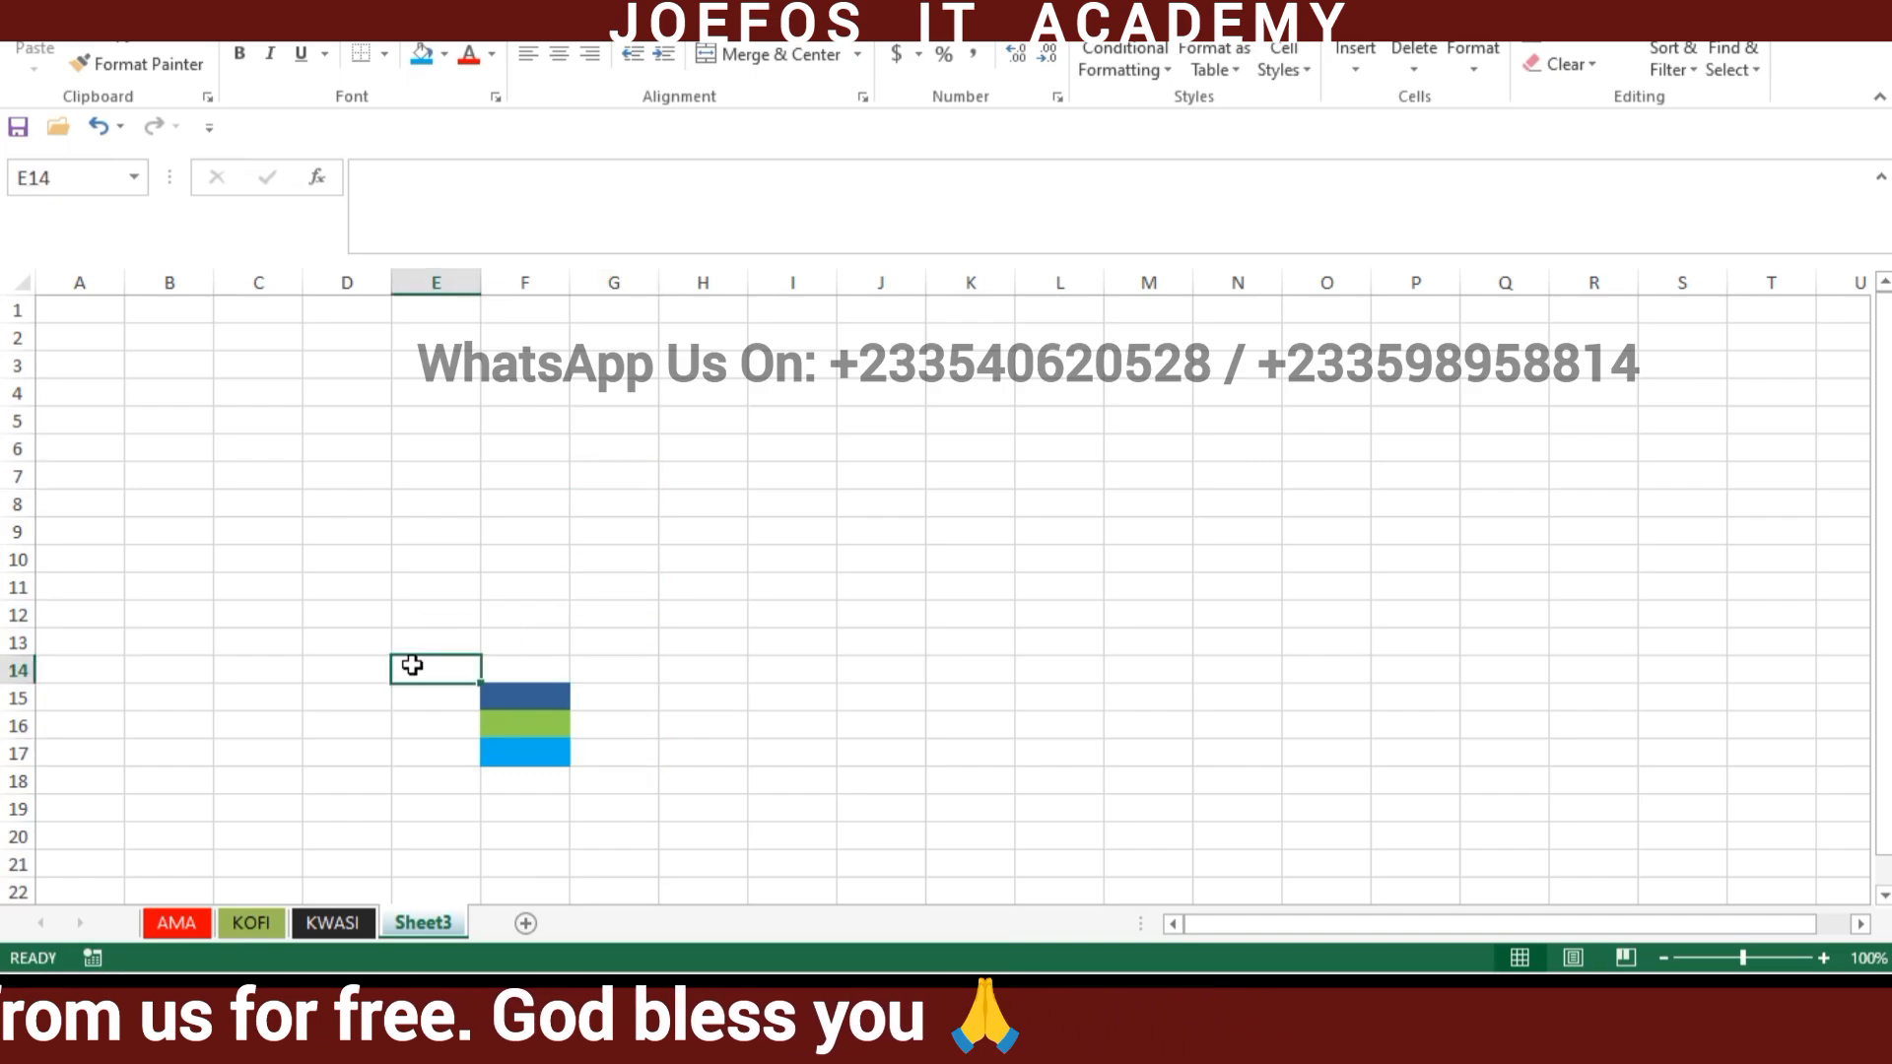